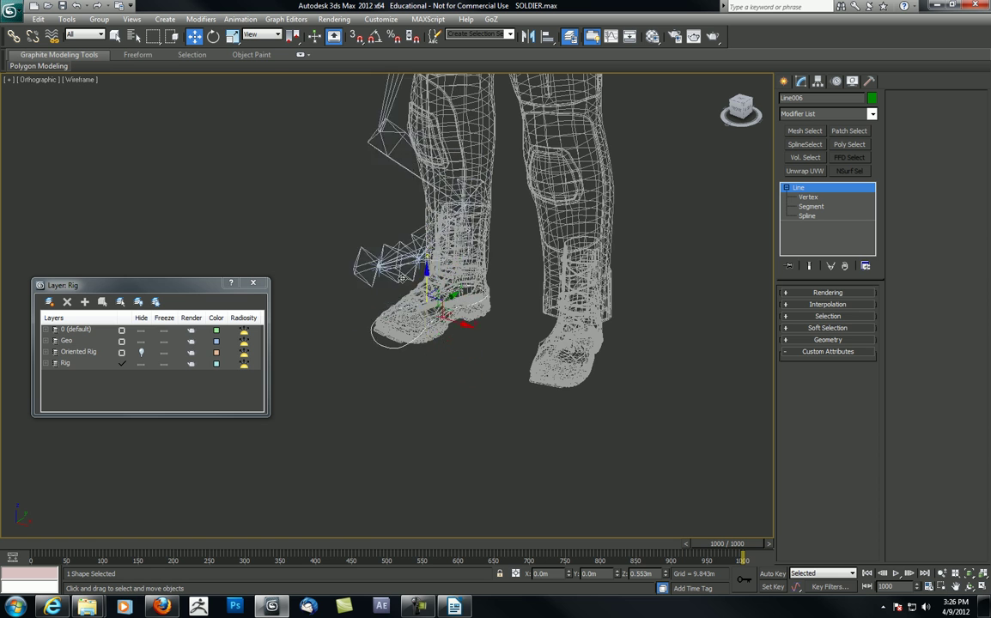
Move the foot control spline down below the boot to about -0.44 m in Z
middle_click_drag(456, 237, 448, 340)
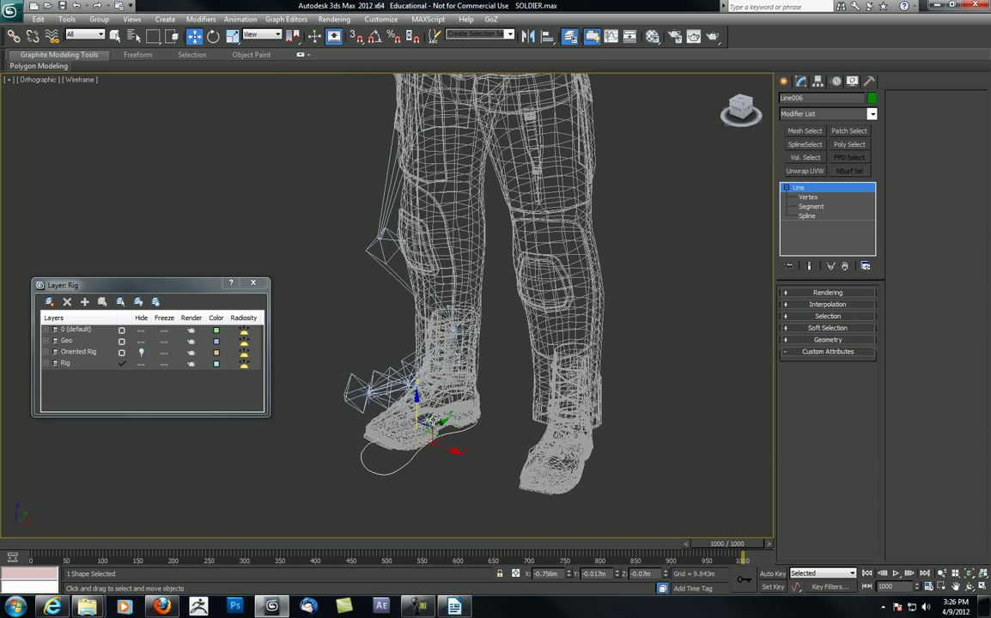
key("ctrl+z")
middle_click_drag(477, 393, 433, 378, "alt")
left_click_drag(459, 451, 431, 462)
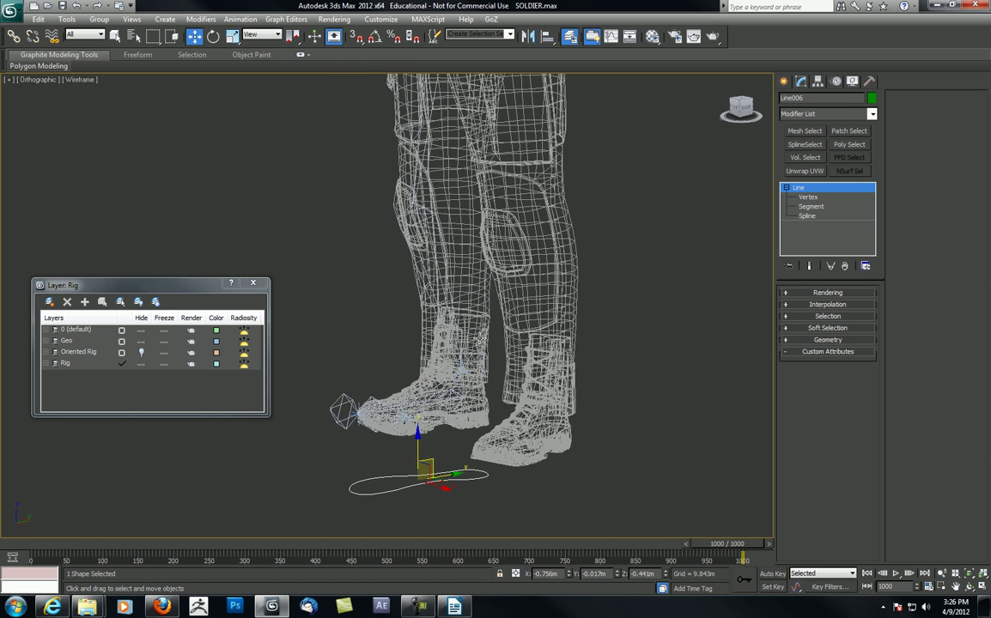
Hide the Geo layer so only the foot bones and the control spline remain displayed
left_click(141, 341)
middle_click_drag(416, 308, 439, 227)
scroll(431, 287, "up", 2)
left_click_drag(421, 327, 404, 300)
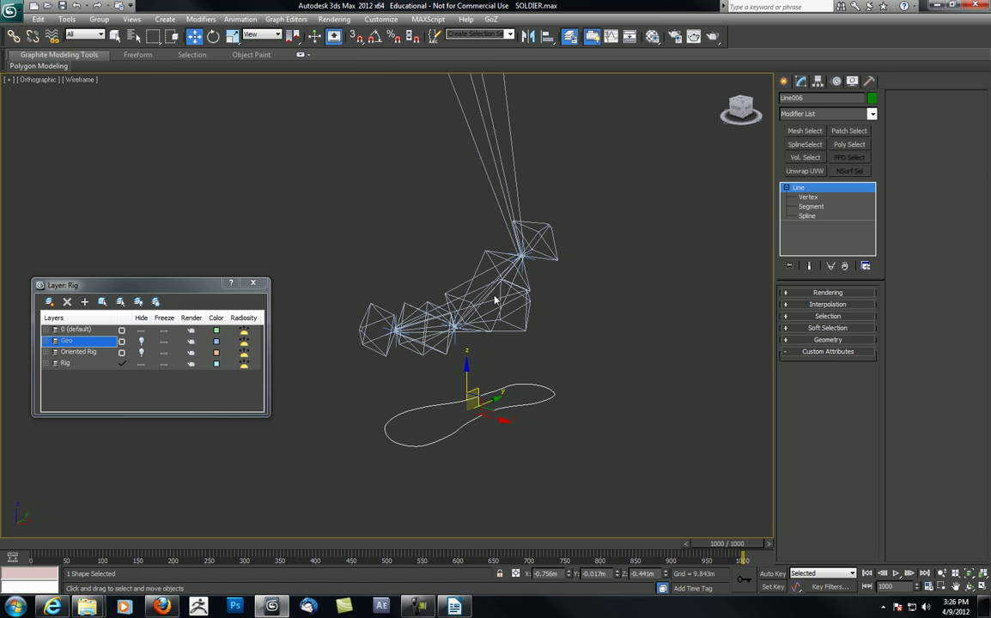
Test-rotate the reverse-foot bone that pivots at the heel, then cancel the rotation
left_click(507, 329)
middle_click_drag(508, 330, 530, 349)
key("e")
left_click_drag(521, 306, 502, 318)
right_click(502, 317)
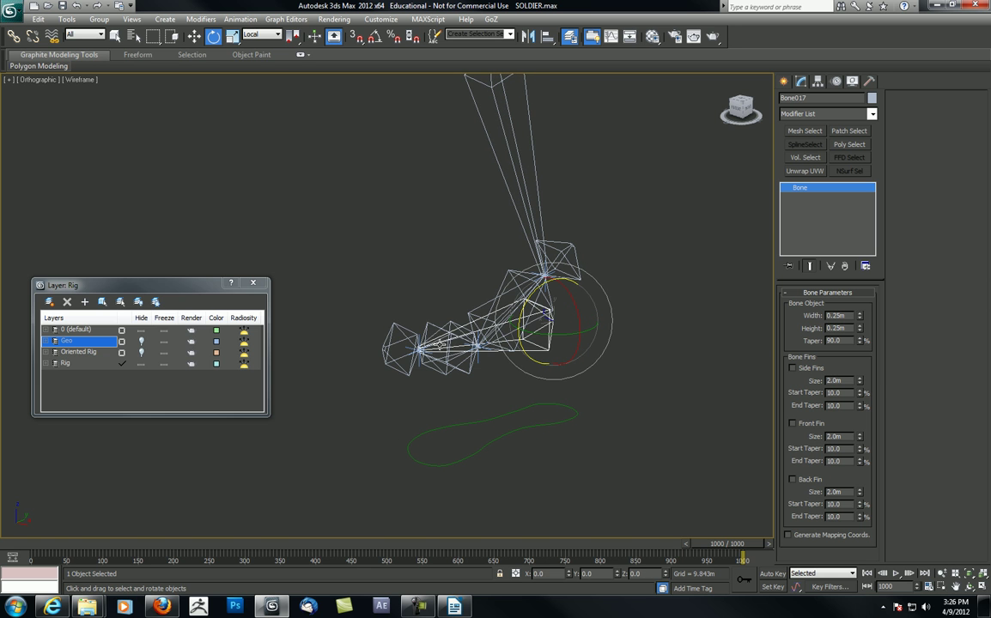
Test-rotate the reverse-foot bone that pivots at the toe tip, then cancel the rotation
left_click(429, 328)
left_click_drag(414, 309, 386, 314)
right_click(386, 314)
middle_click_drag(416, 300, 460, 333)
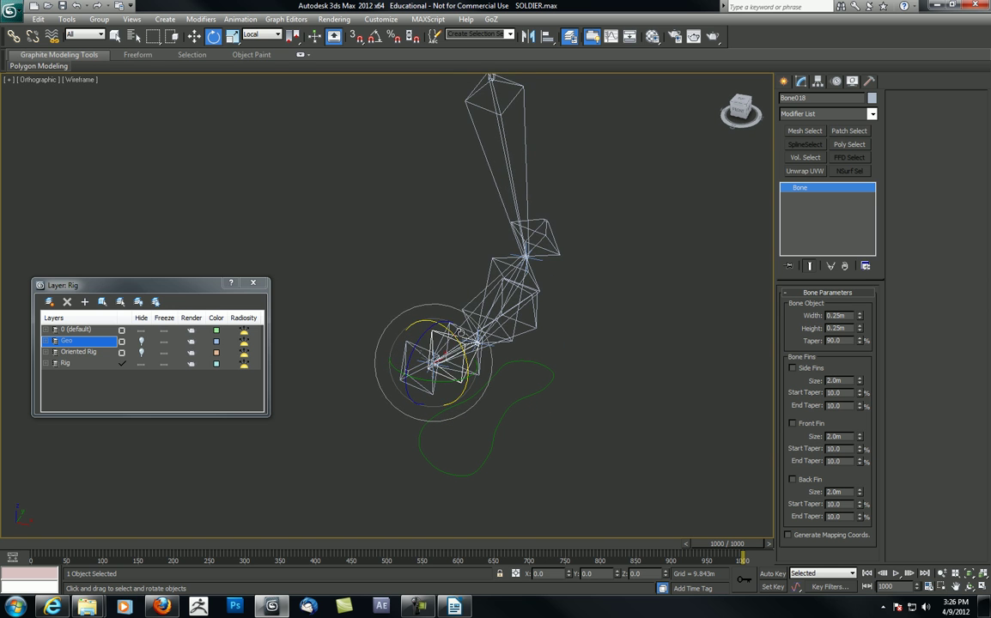
left_click_drag(385, 301, 393, 366)
middle_click_drag(394, 366, 432, 323, "alt")
Test-rotate the reverse-foot bone that pivots at the ball of the foot without keeping the rotation
left_click(479, 305)
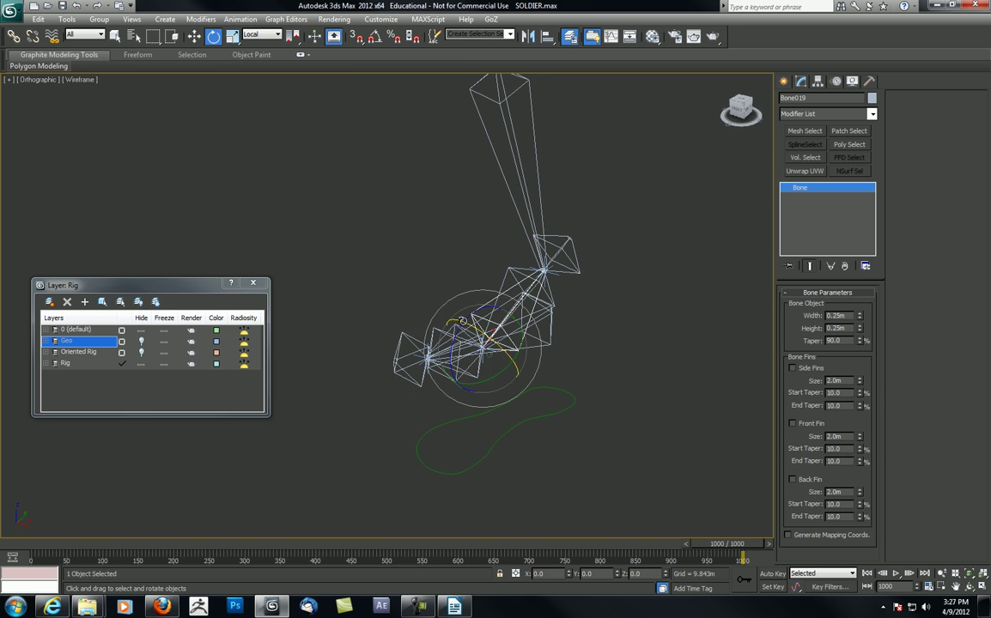
left_click_drag(416, 298, 476, 347)
middle_click_drag(477, 348, 478, 316)
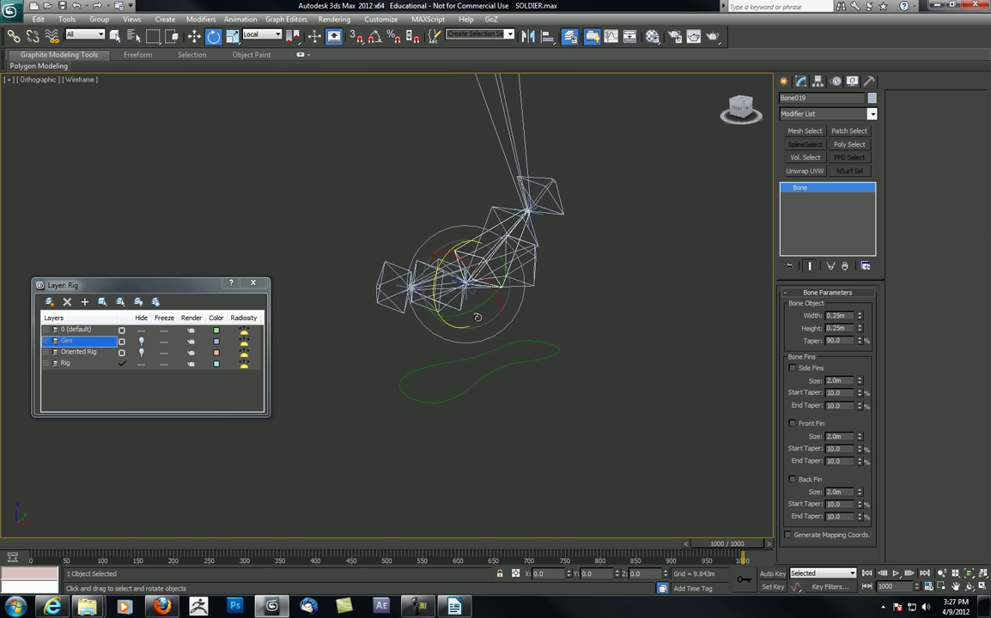
Select the foot control spline and open the Parameter Editor beside the foot rig
left_click(559, 344)
middle_click_drag(559, 343, 487, 324, "alt")
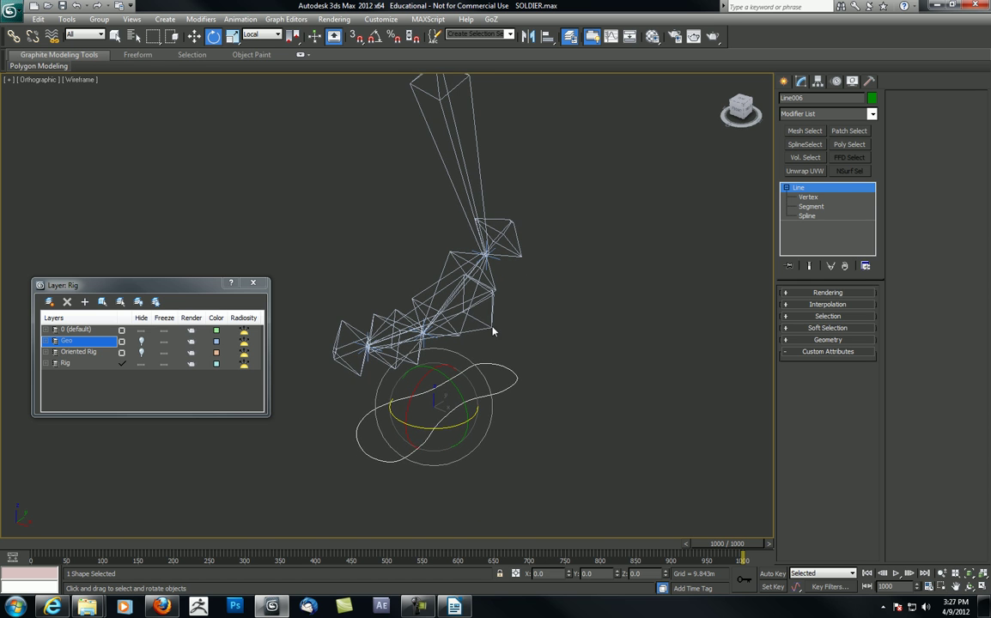
left_click(237, 19)
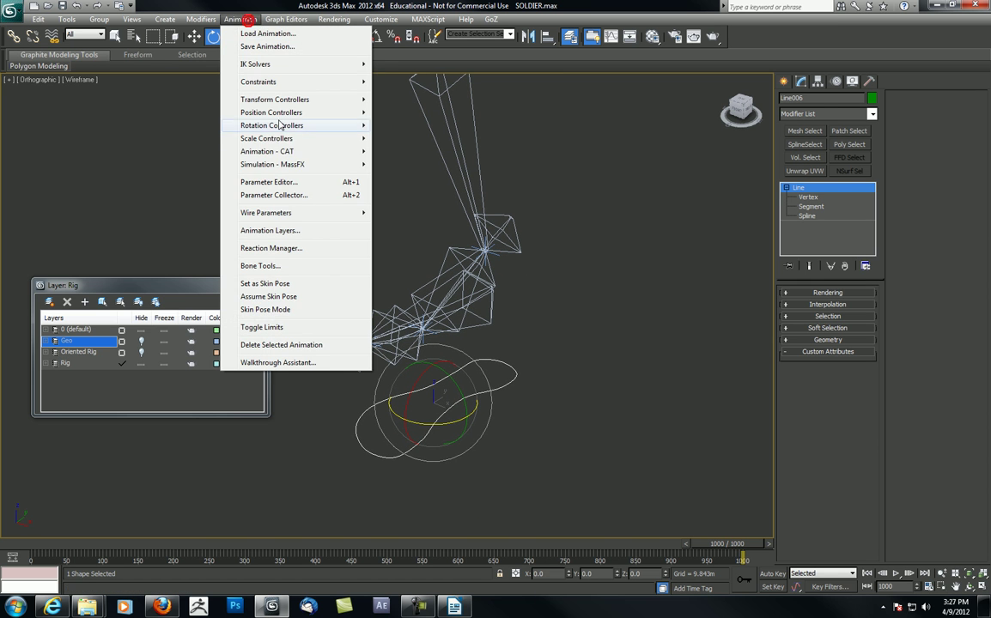
left_click(284, 181)
left_click_drag(146, 104, 196, 107)
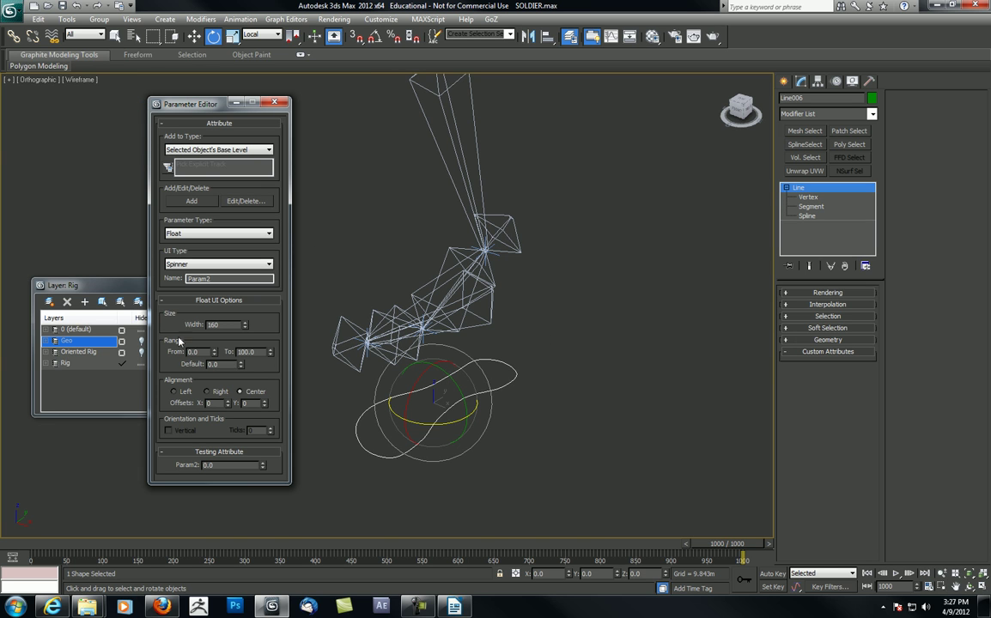
Add a float spinner attribute named Heel with a range of -5 to 5 to the foot control spline
left_click_drag(206, 352, 168, 353)
double_click(212, 280)
type("Heel")
key("Return")
left_click(204, 352)
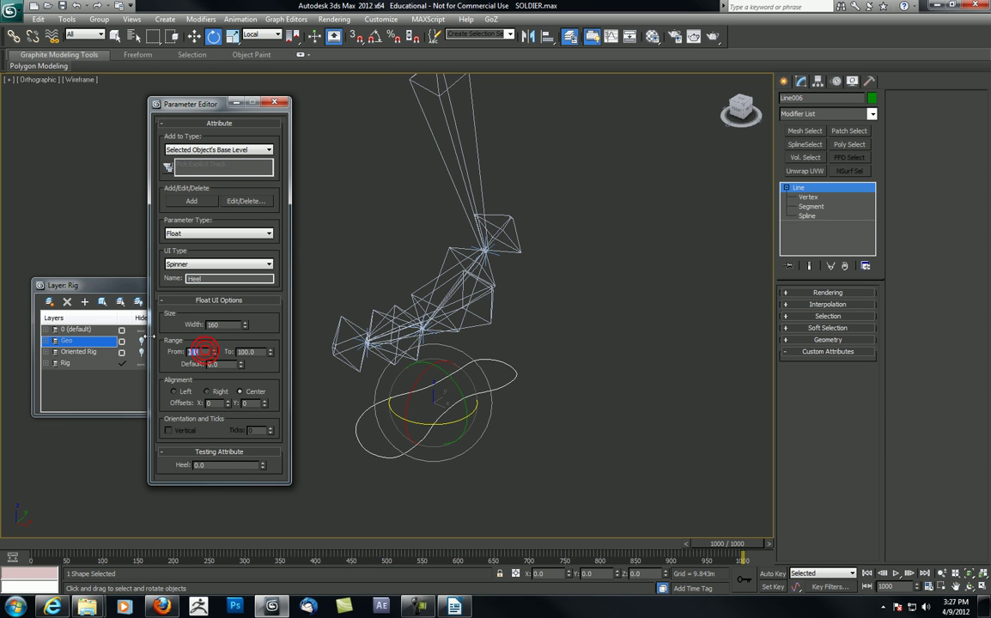
left_click(257, 352)
type("5")
left_click(191, 201)
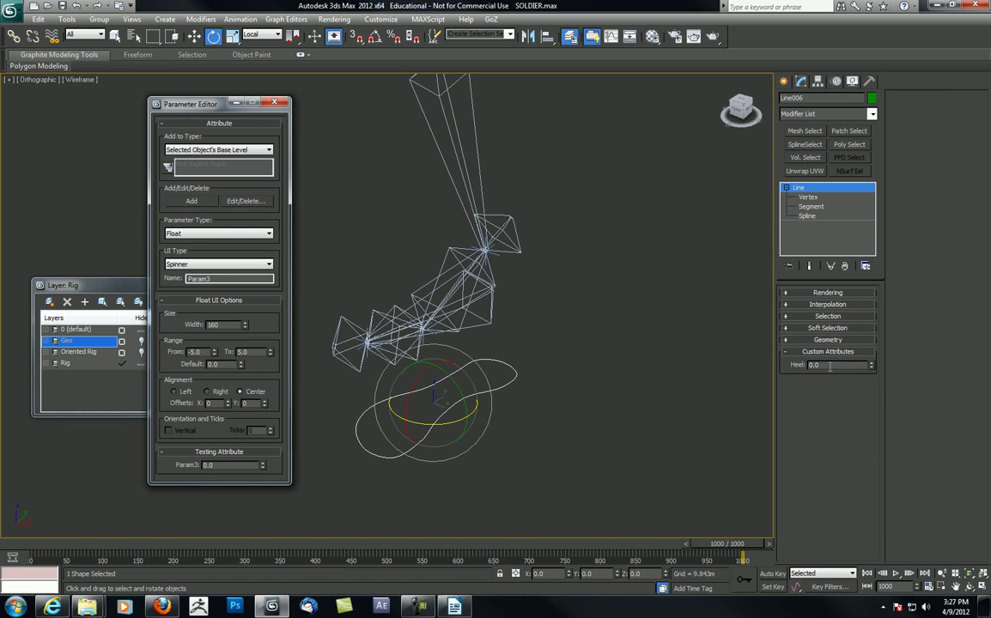
Add two more float spinner attributes named Toe and Roll to the foot control spline, keeping the -5 to 5 range
left_click_drag(218, 278, 142, 279)
type("Toe")
left_click(188, 201)
double_click(208, 279)
type("Ri")
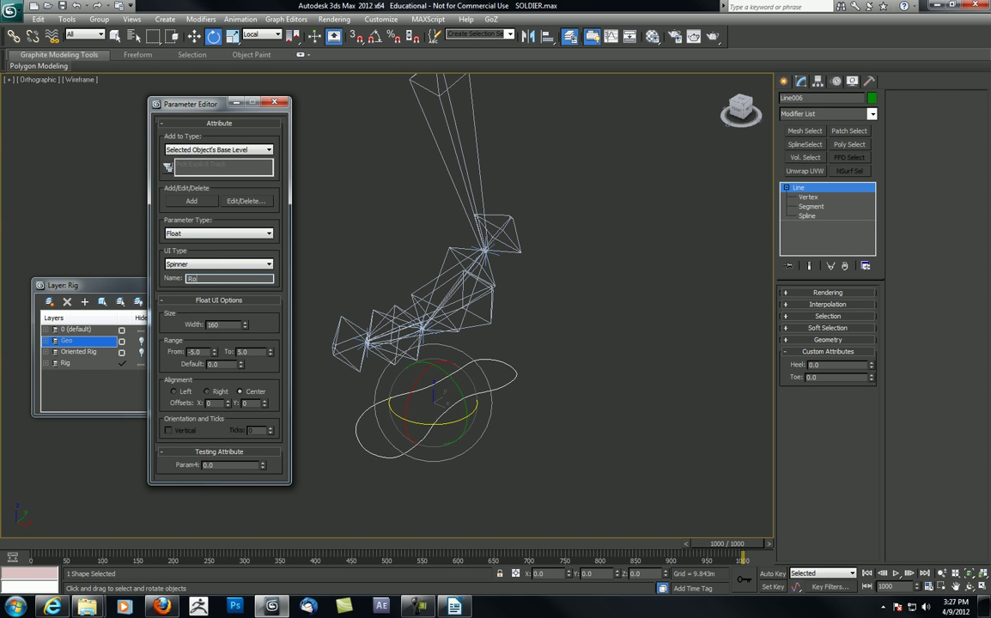
left_click(191, 201)
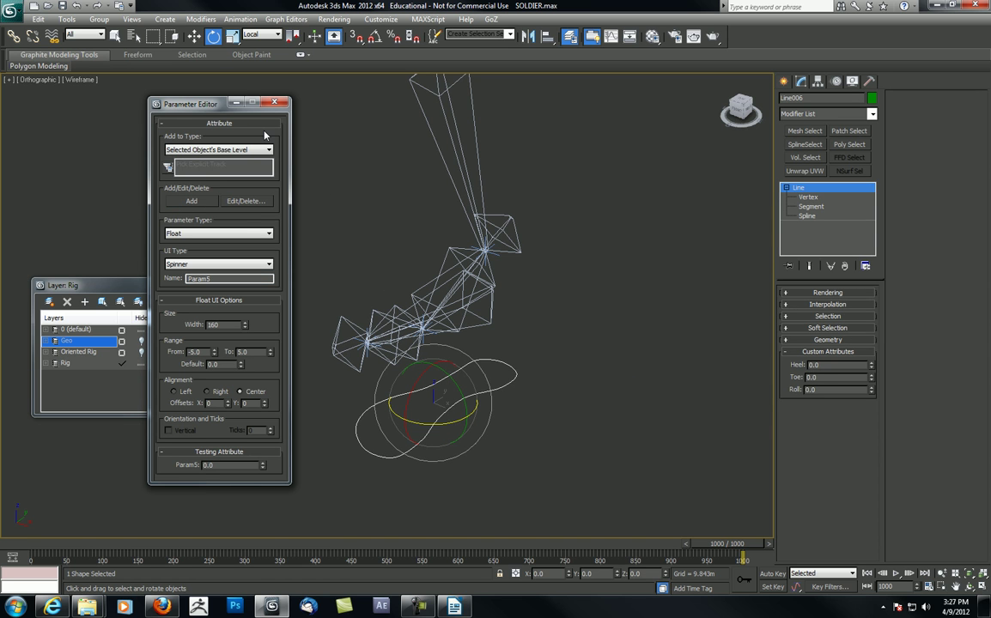
middle_click_drag(420, 217, 417, 211)
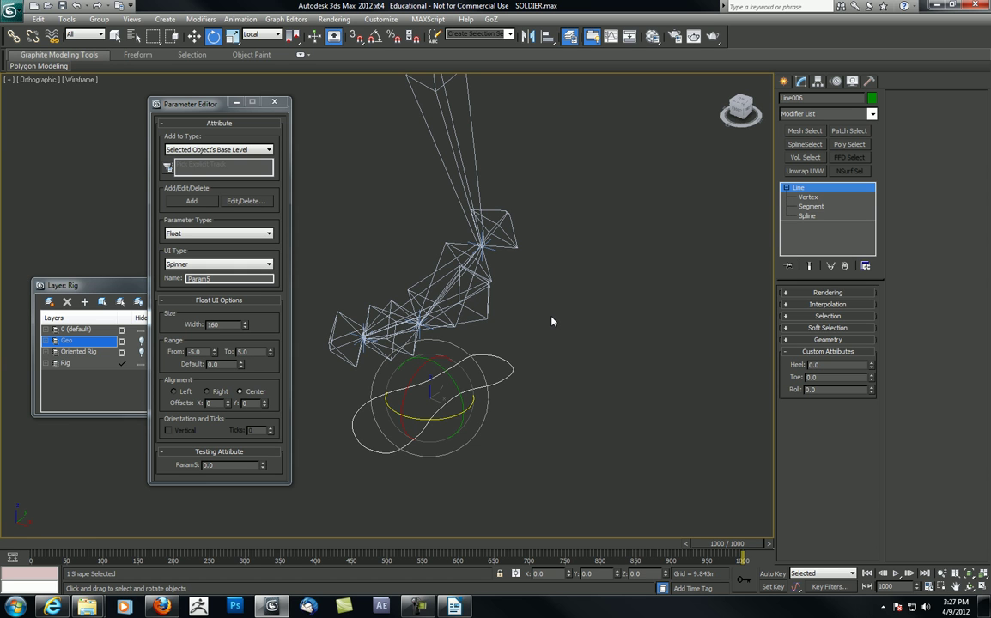
middle_click_drag(534, 267, 530, 258)
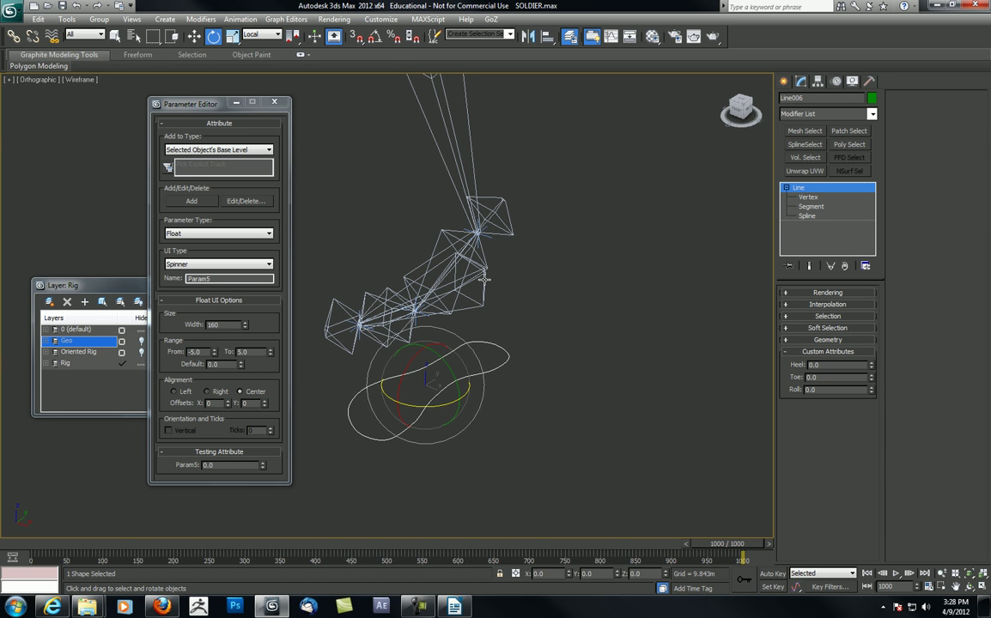
middle_click_drag(641, 227, 653, 237)
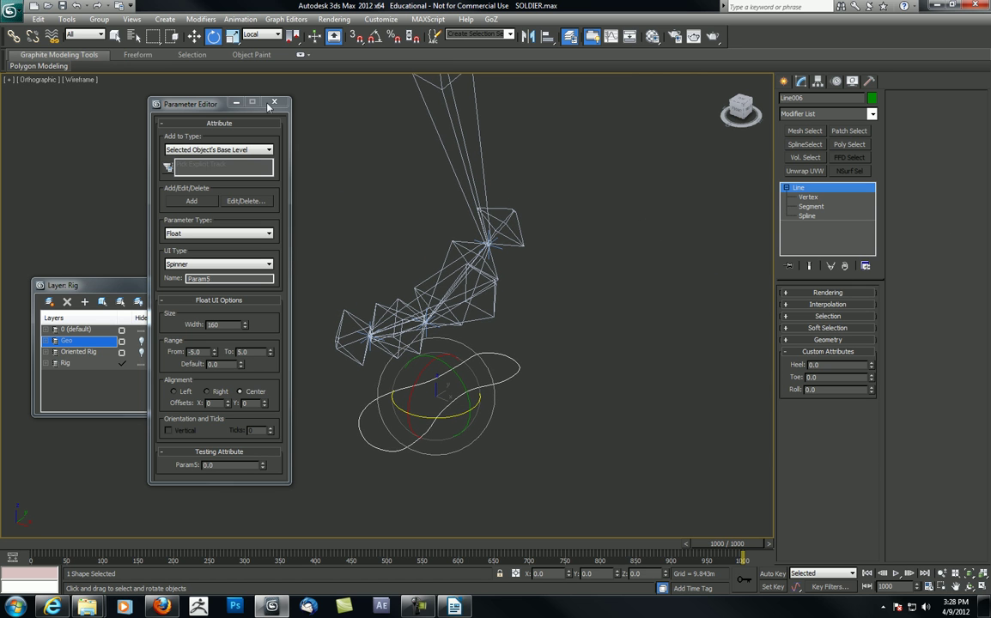
middle_click_drag(448, 219, 487, 224)
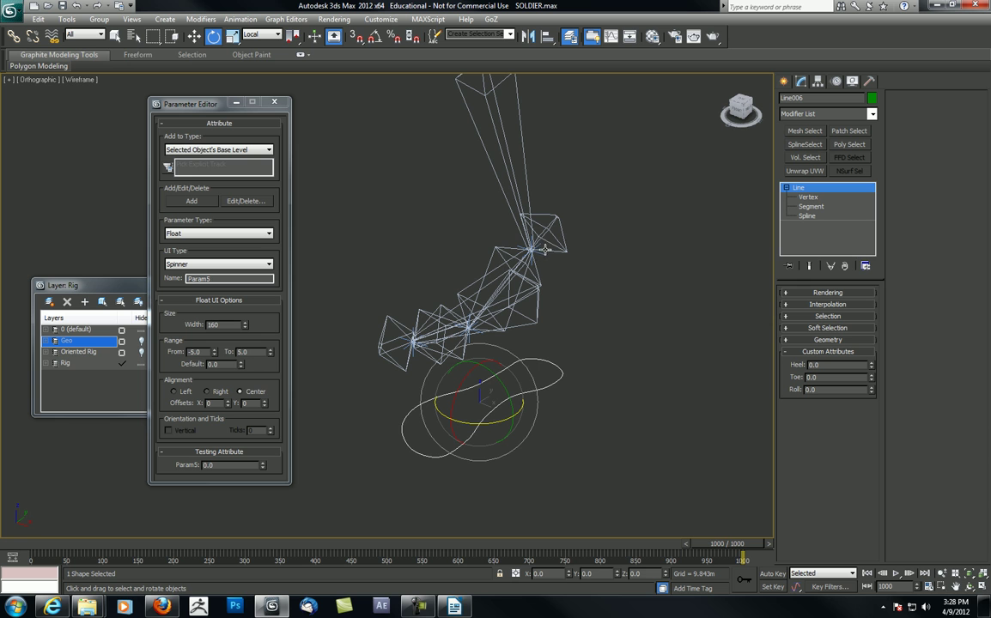
middle_click_drag(558, 243, 467, 253)
key("w")
middle_click_drag(506, 133, 677, 103)
middle_click_drag(608, 177, 459, 191)
middle_click_drag(547, 283, 536, 276)
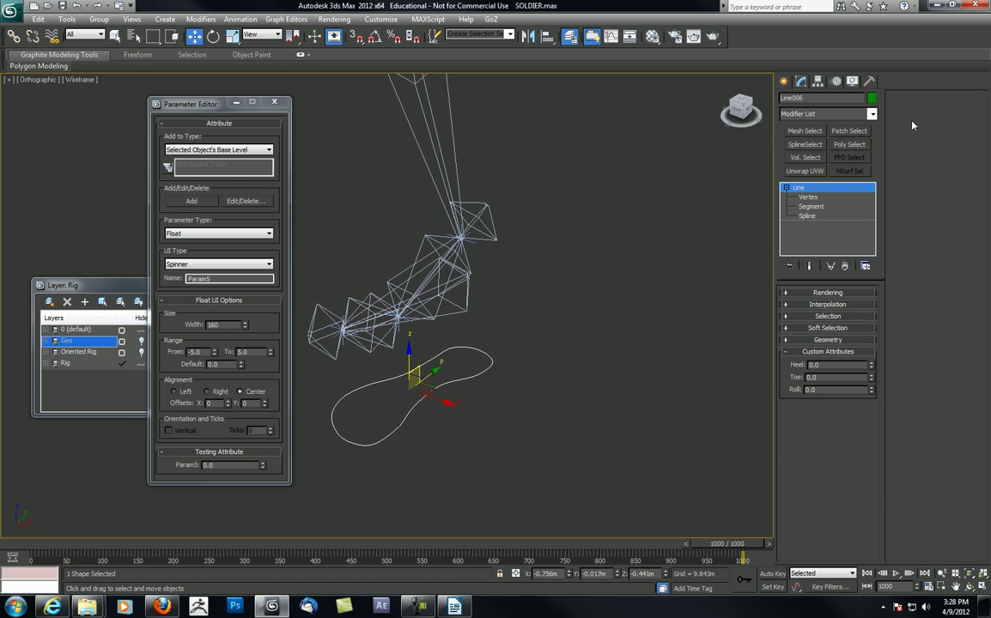
left_click(838, 82)
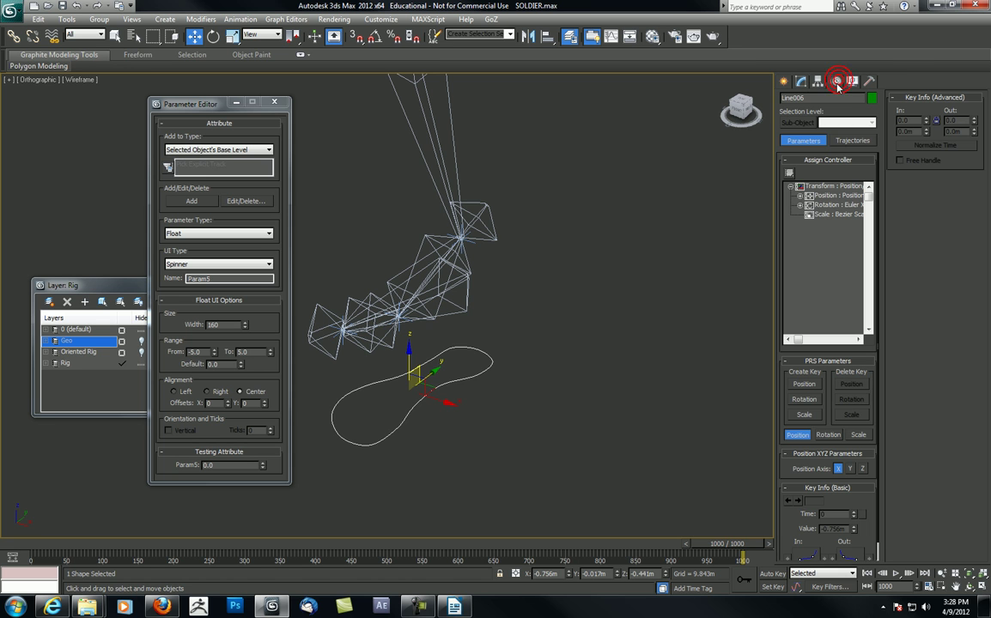
left_click(801, 83)
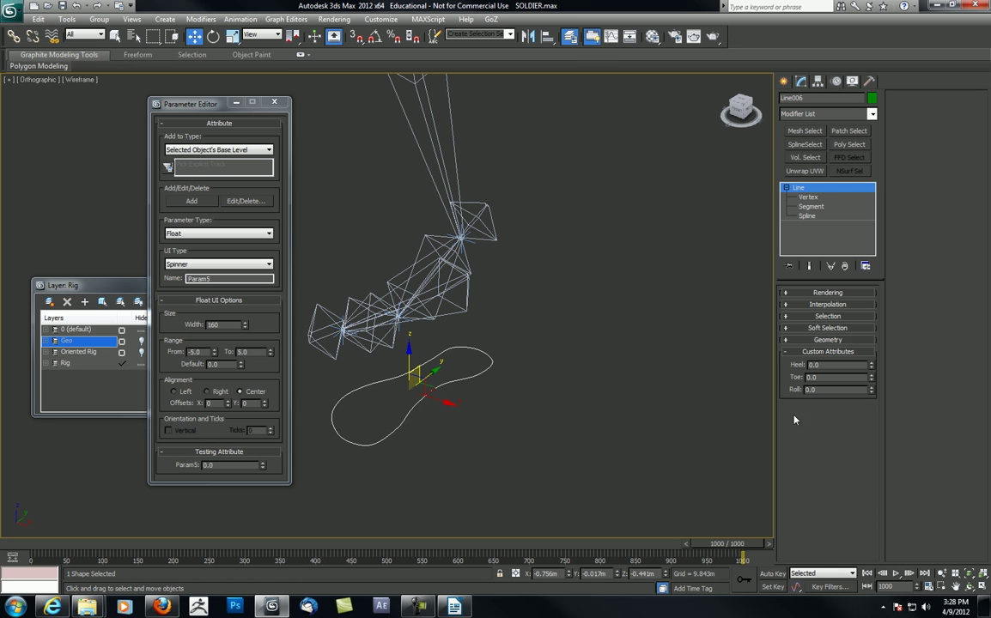
Close the layer manager to clear the area around the Parameter Editor
middle_click_drag(583, 318, 626, 309)
left_click_drag(124, 290, 157, 280)
left_click(287, 271)
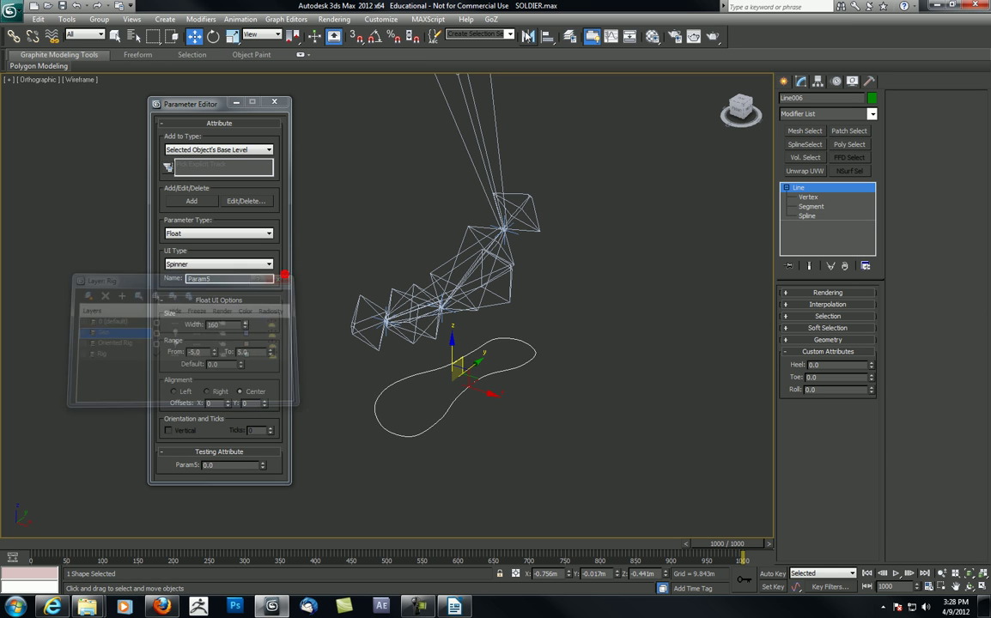
left_click(569, 36)
left_click_drag(224, 280, 189, 276)
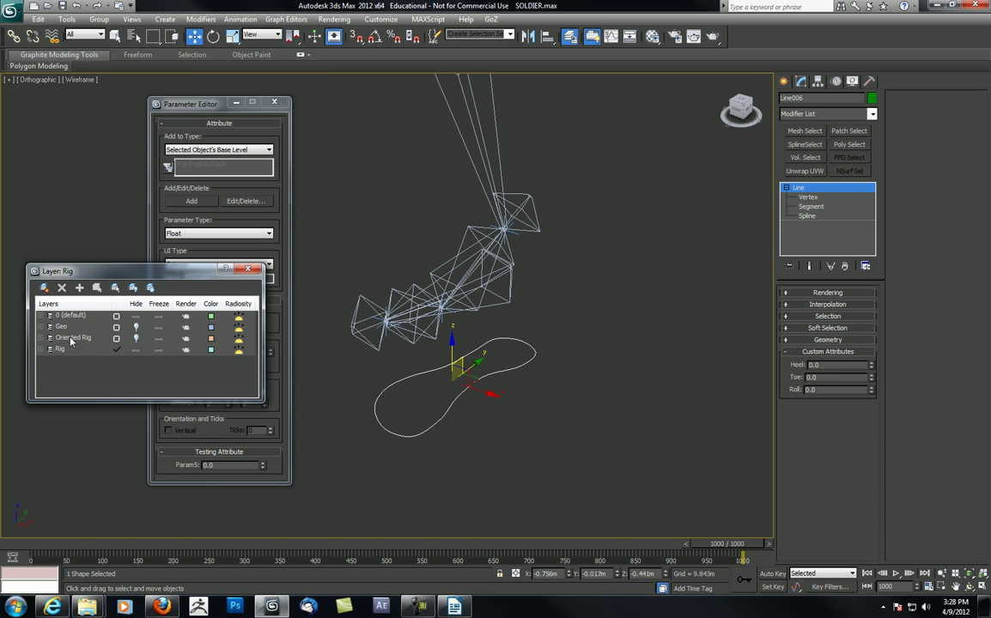
left_click_drag(124, 275, 116, 262)
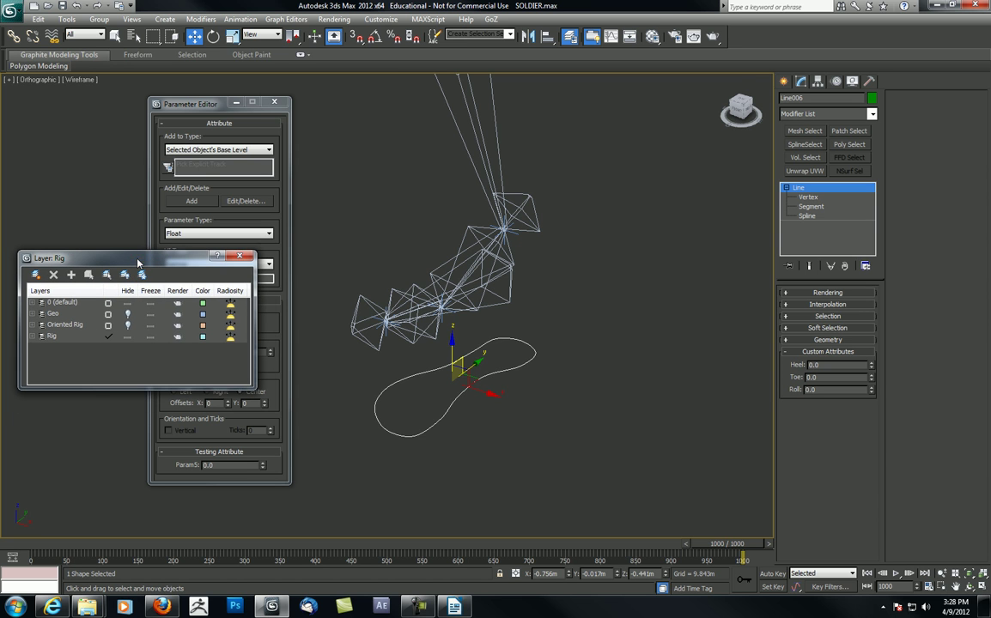
left_click_drag(246, 263, 239, 256)
left_click(237, 255)
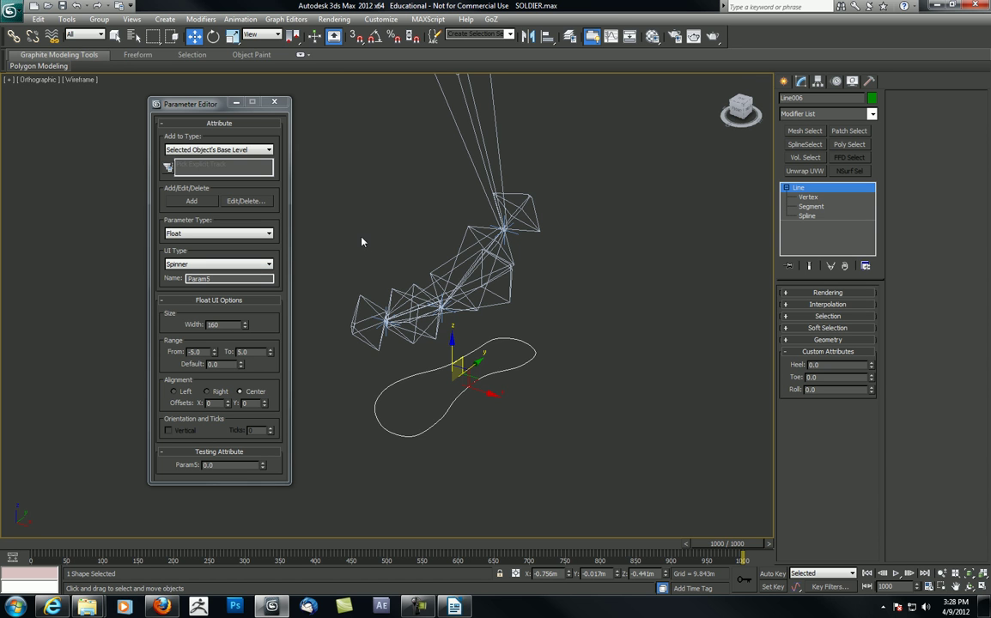
middle_click_drag(378, 205, 383, 234)
left_click_drag(202, 104, 198, 107)
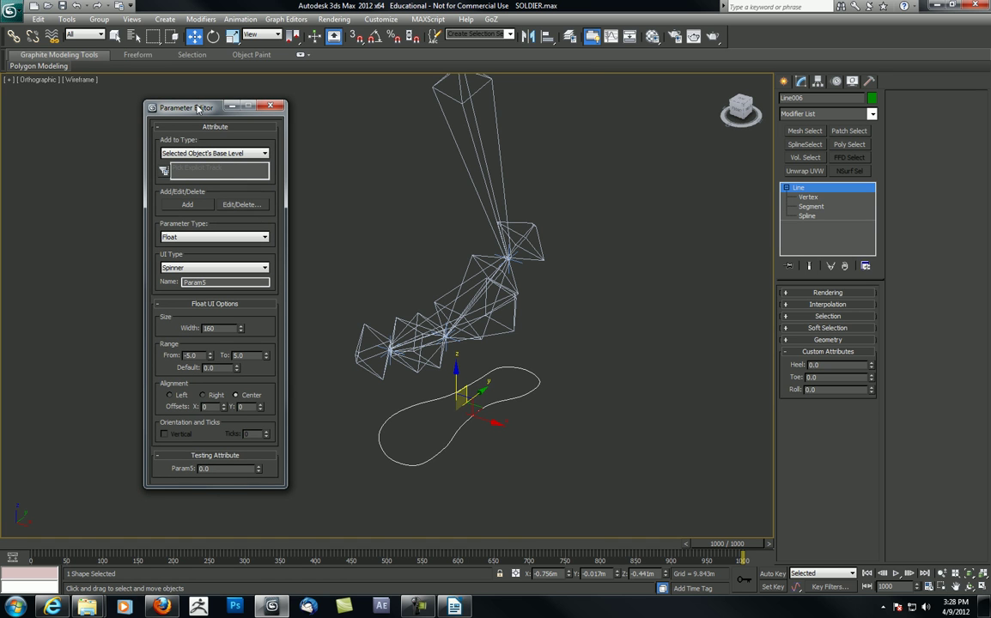
left_click_drag(197, 107, 200, 108)
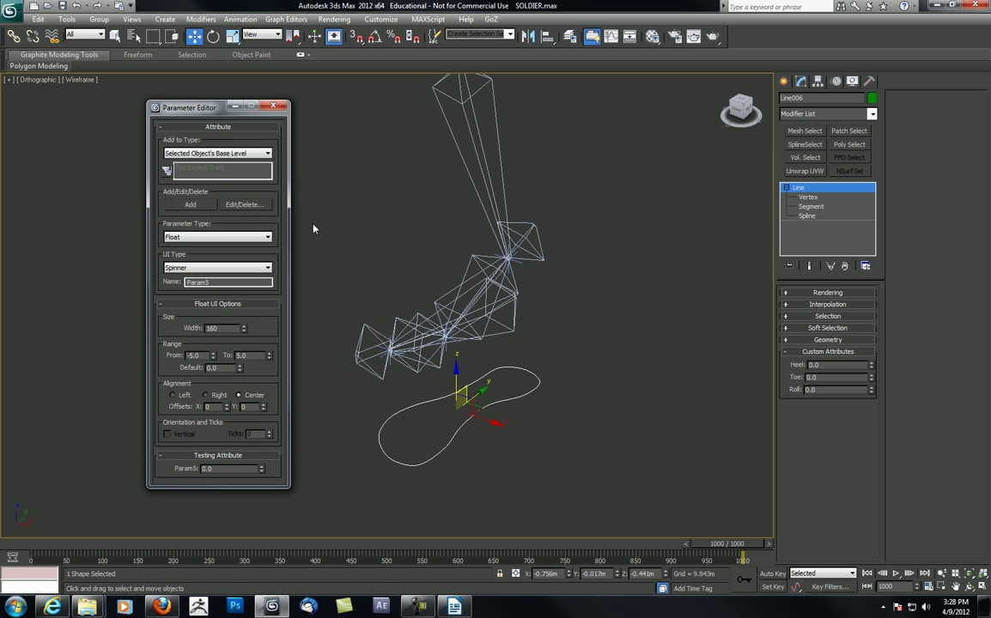
middle_click_drag(358, 214, 361, 243)
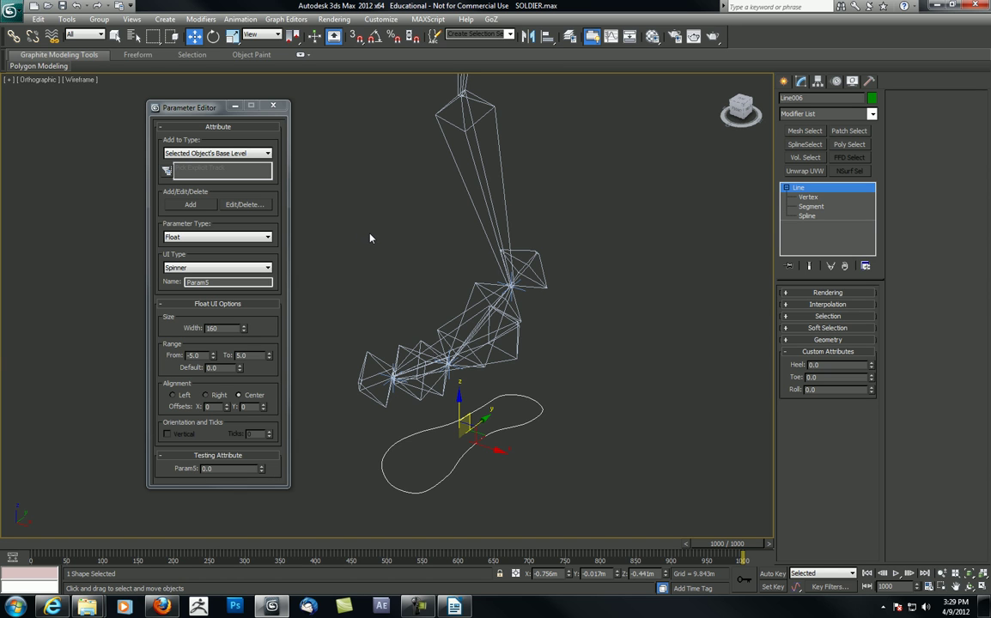
middle_click_drag(370, 238, 379, 230)
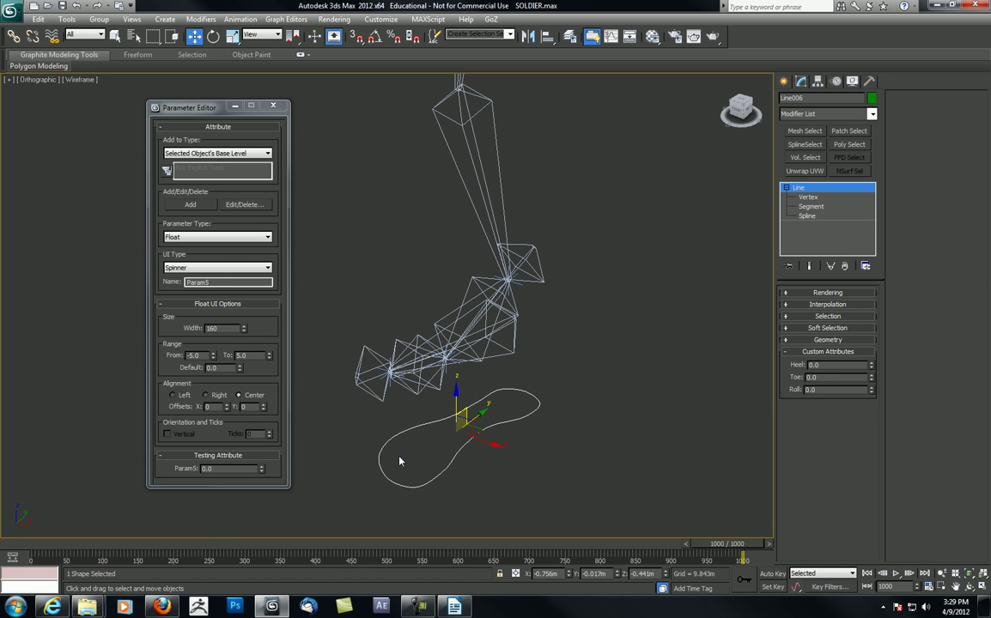
Delete all custom parameters from the foot control spline, apply the changes and close the attribute editing dialog
left_click(244, 204)
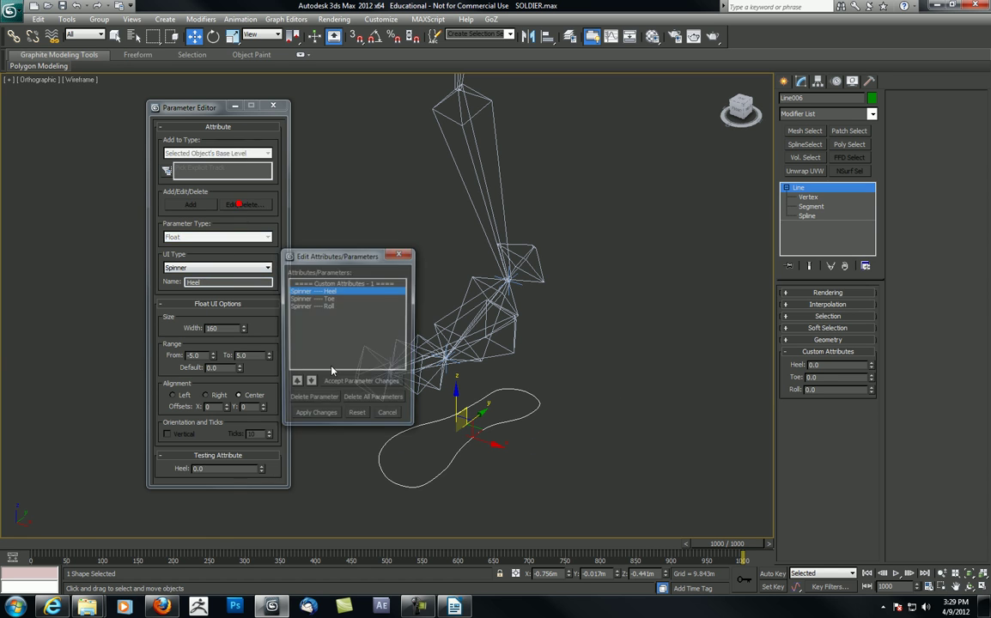
left_click(372, 401)
left_click(315, 417)
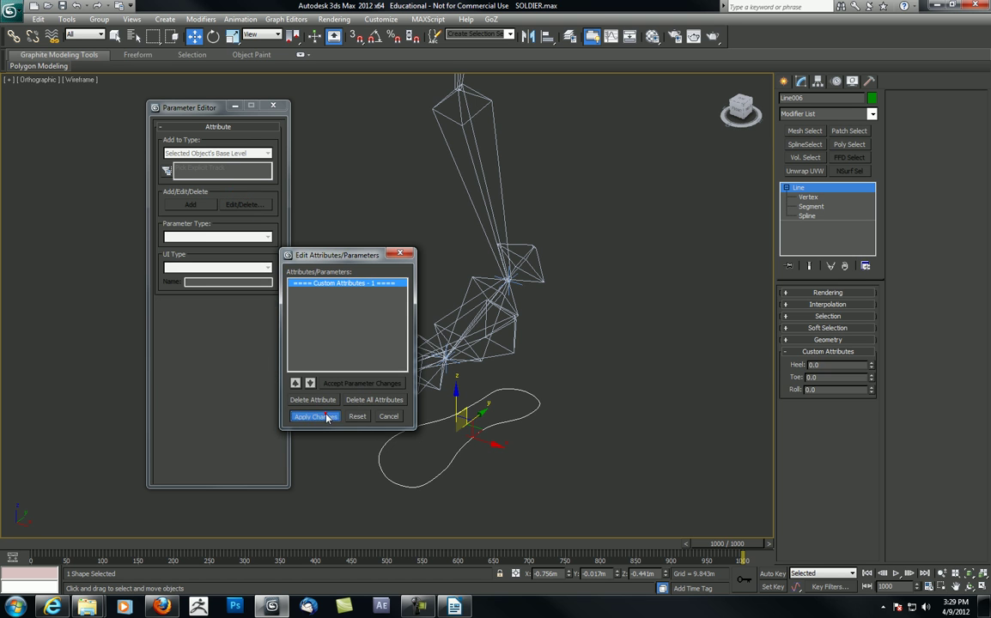
left_click(390, 416)
middle_click_drag(502, 316, 564, 305)
middle_click_drag(607, 353, 543, 347)
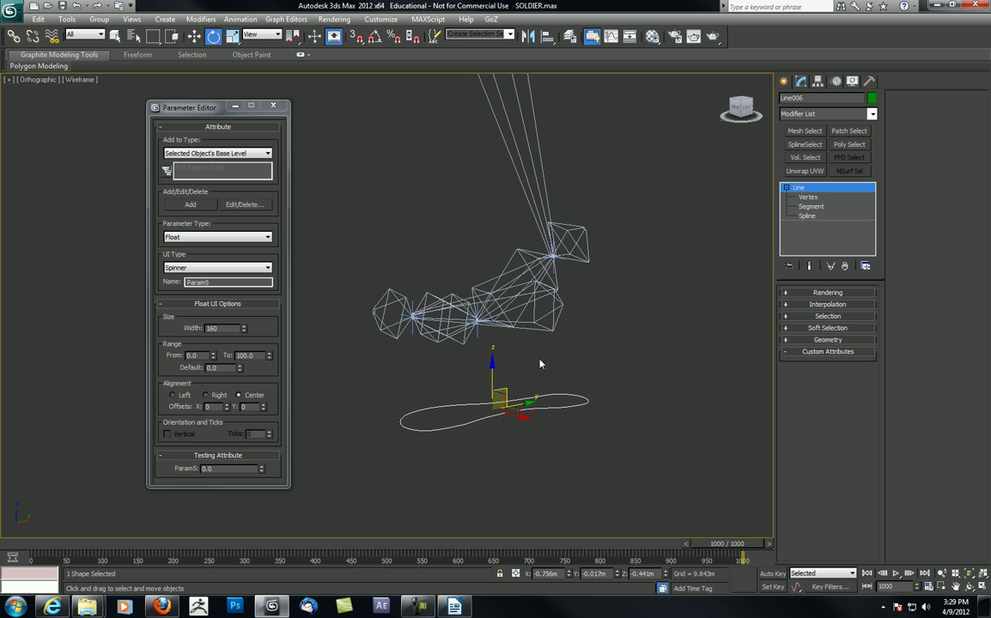
left_click_drag(507, 390, 476, 285)
middle_click_drag(475, 285, 447, 248, "alt")
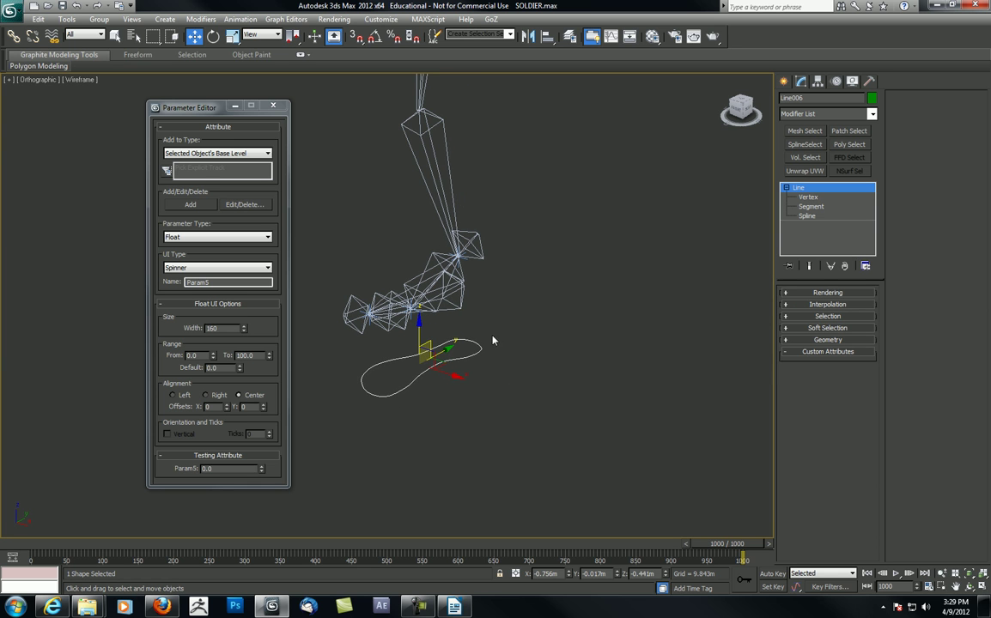
middle_click_drag(495, 347, 474, 303)
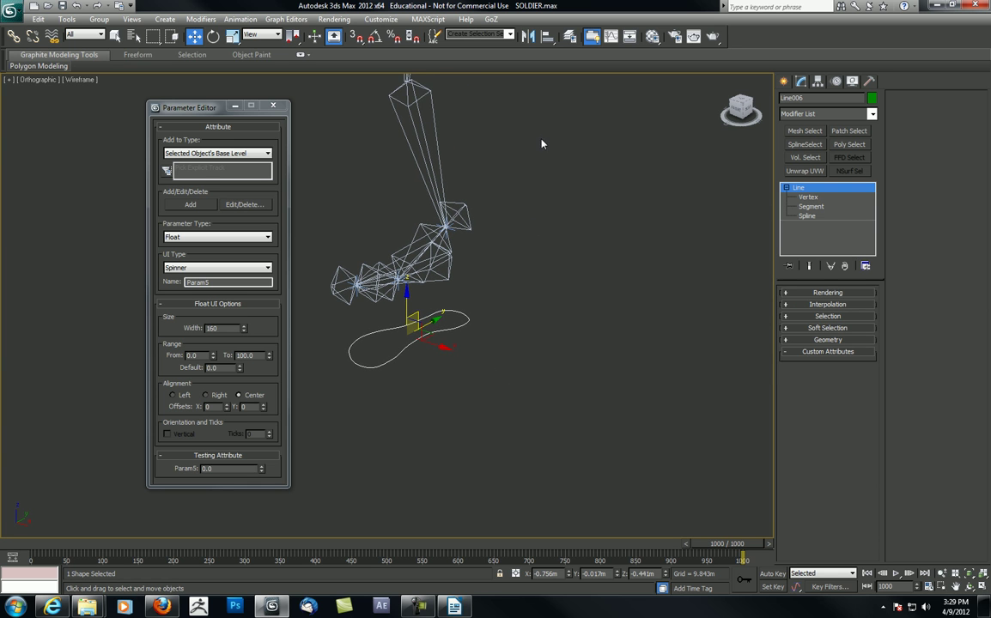
Show the grid and frame the foot control spline in the Top view with space around it
key("g")
middle_click_drag(465, 284, 432, 238)
key("t")
key("z")
scroll(436, 257, "down", 10)
scroll(435, 256, "up", 4)
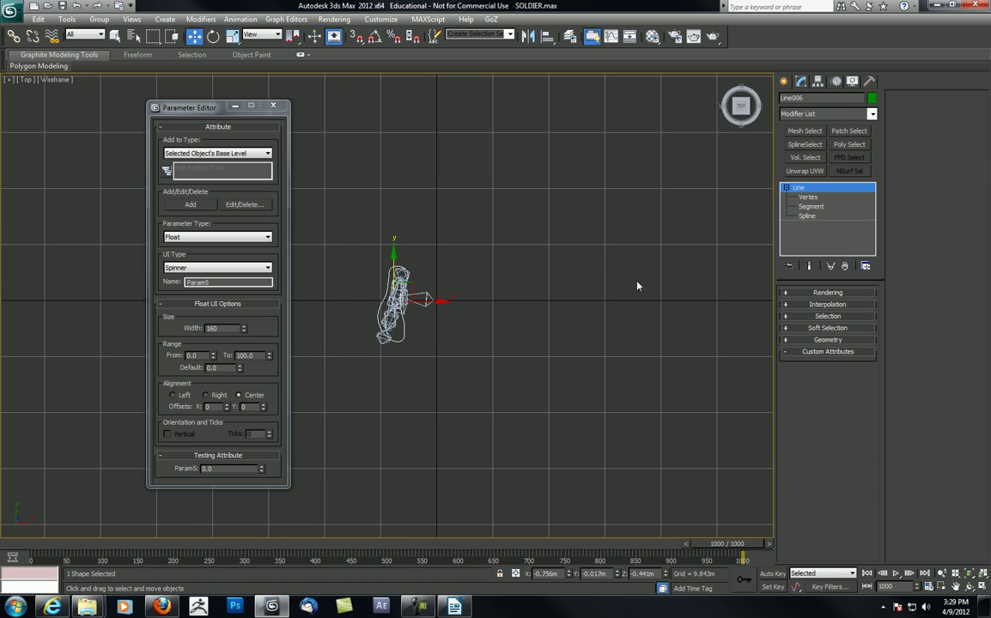
Check the display unit scale in the units setup and close the dialog
middle_click_drag(519, 226, 571, 234)
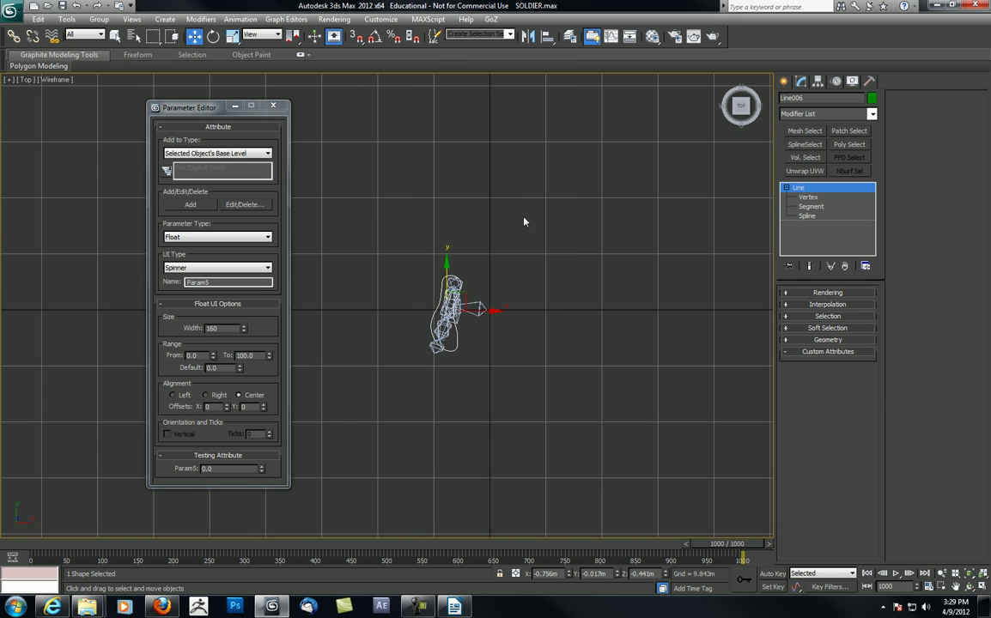
left_click(380, 19)
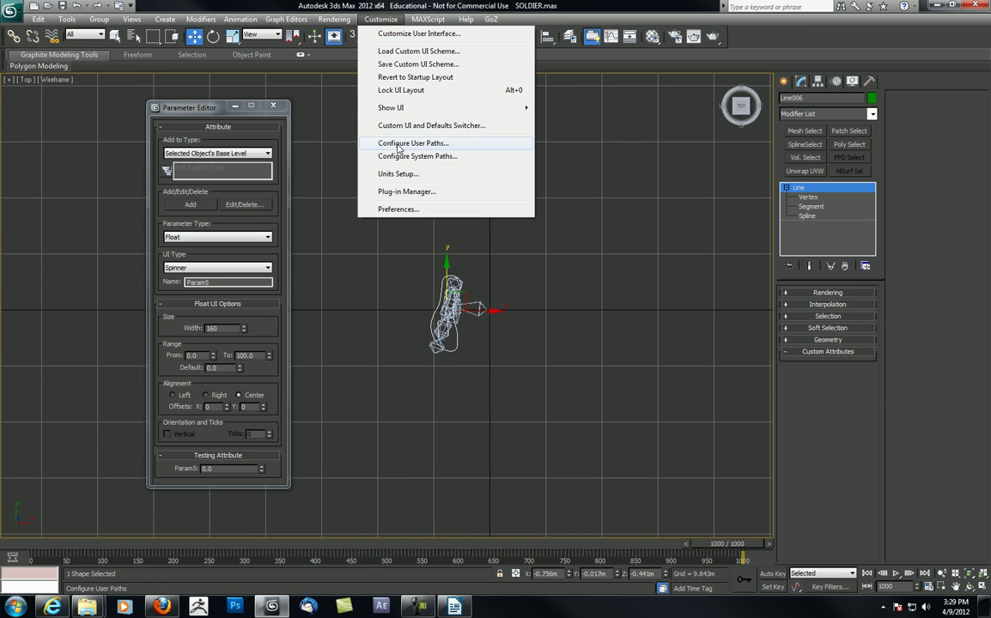
left_click(395, 174)
left_click_drag(467, 186, 570, 184)
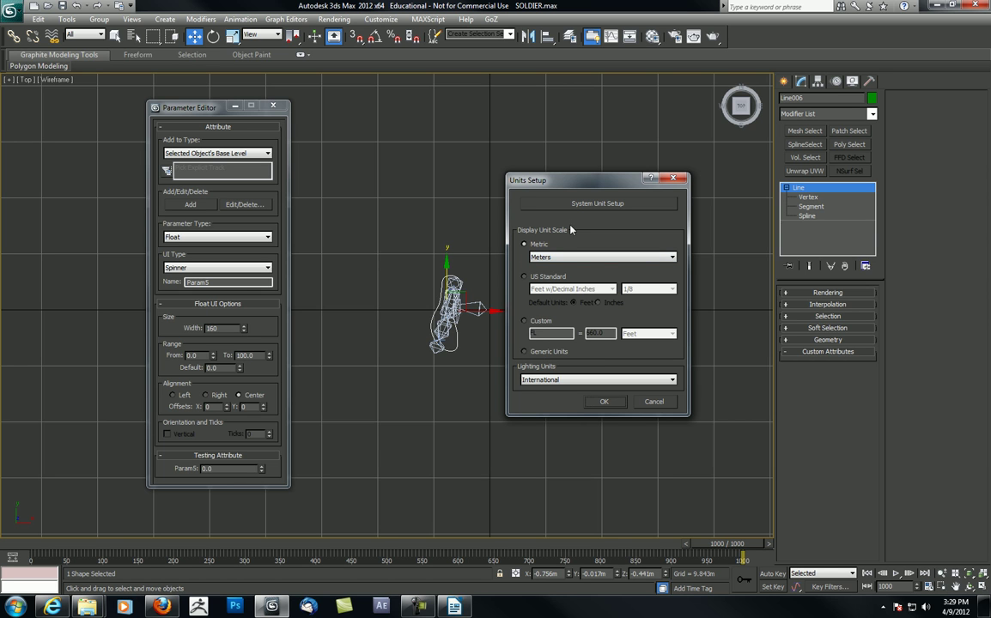
left_click_drag(581, 185, 588, 157)
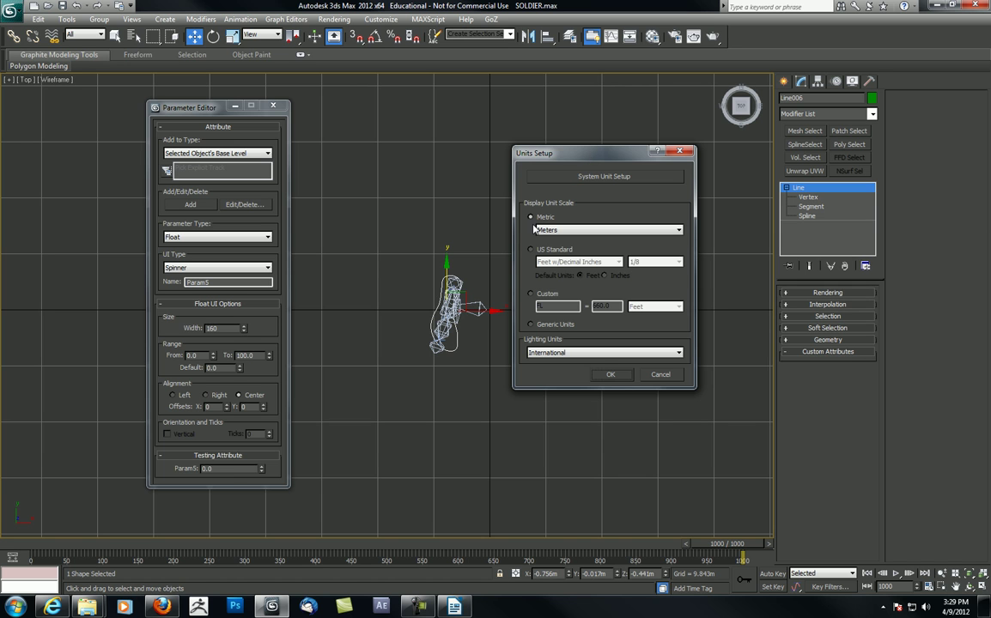
middle_click_drag(504, 276, 494, 266)
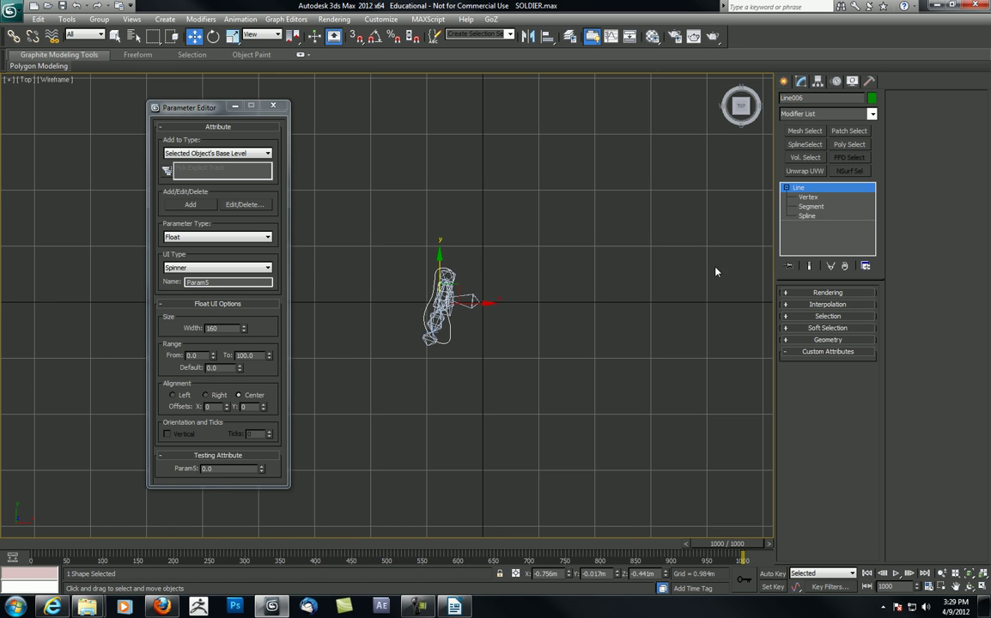
Create a test box beside the foot rig and set its length, width and height to 1 m
left_click(783, 81)
left_click(804, 157)
left_click_drag(593, 195, 634, 228)
left_click(748, 289)
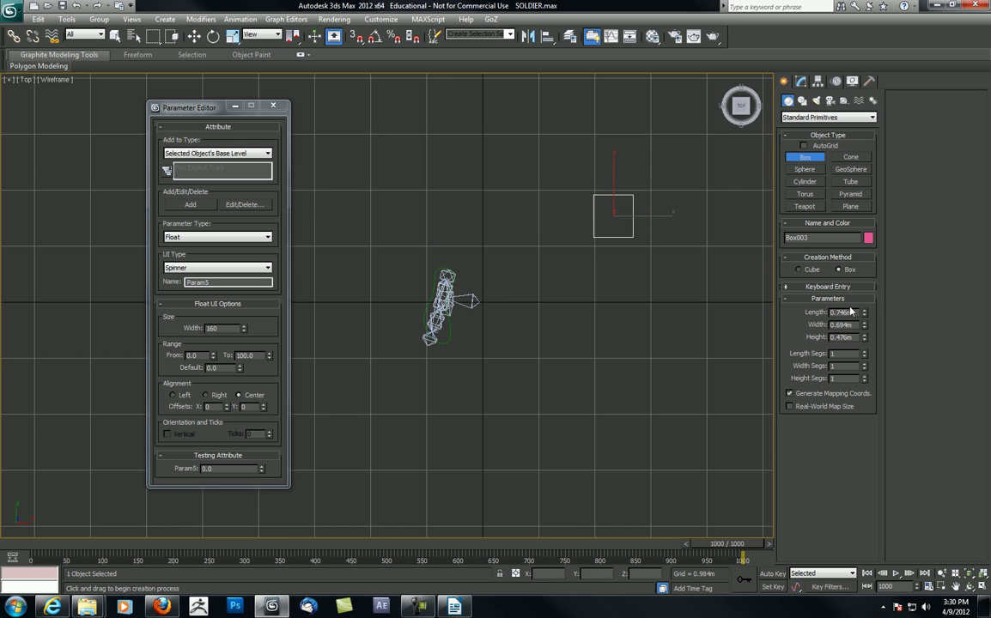
left_click_drag(852, 313, 802, 314)
type("1")
key("Tab")
type("1")
key("Tab")
type("1")
key("Tab")
Move the test box closer to the foot rig and delete it
middle_click_drag(658, 250, 640, 252)
key("w")
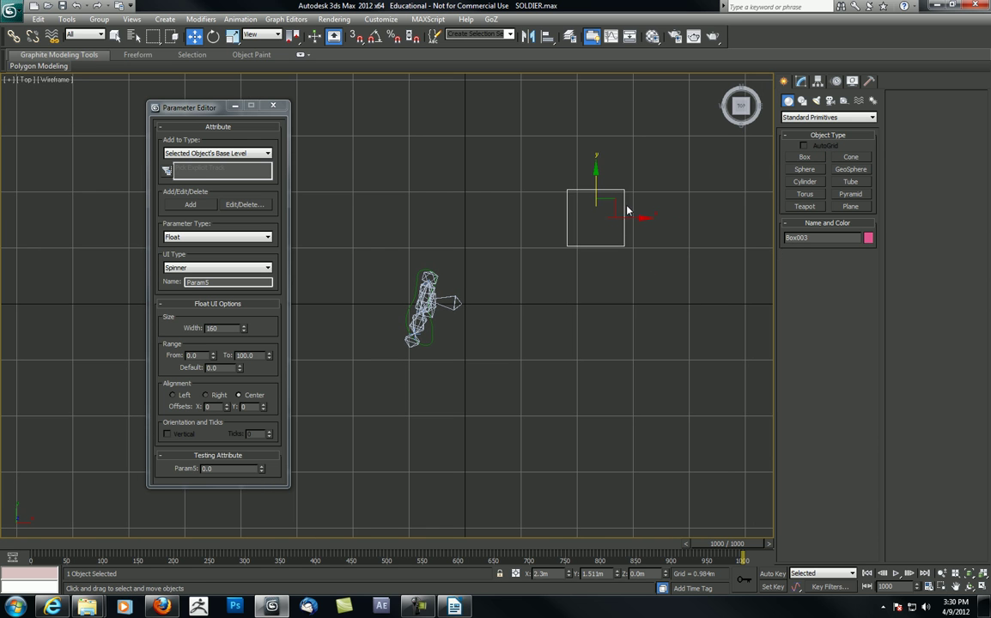
left_click_drag(615, 200, 525, 220)
key("Delete")
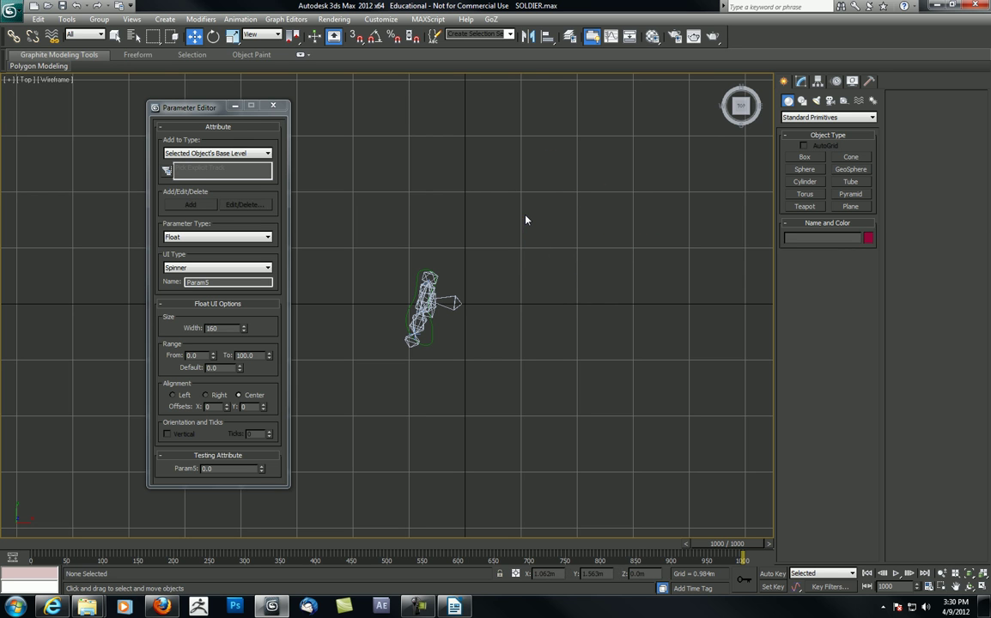
Close the Parameter Editor and unhide the Geo layer to show the soldier mesh in the Top view
scroll(498, 227, "up", 2)
middle_click_drag(499, 247, 504, 271)
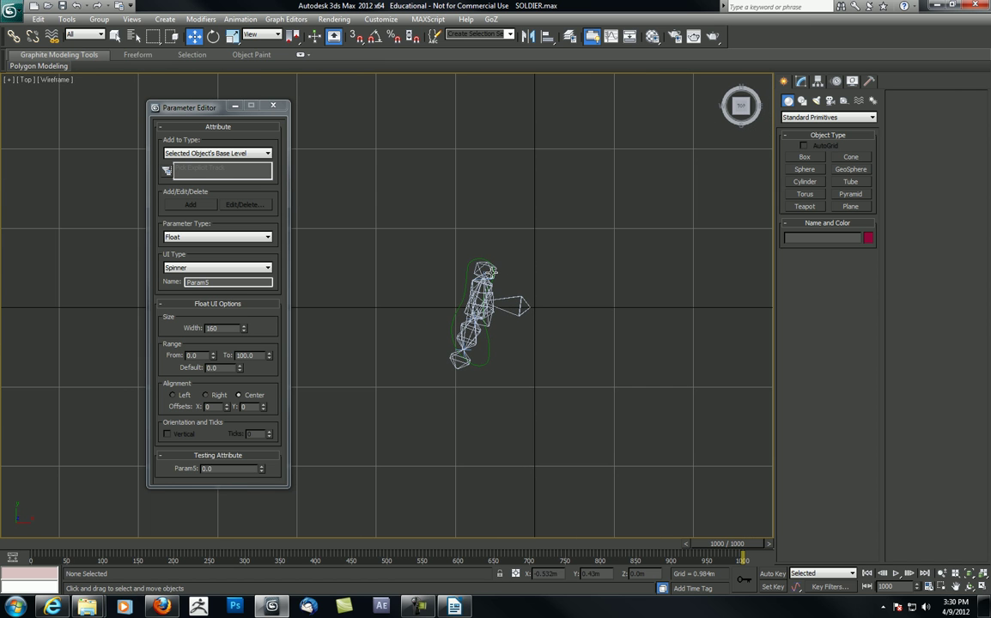
left_click(273, 105)
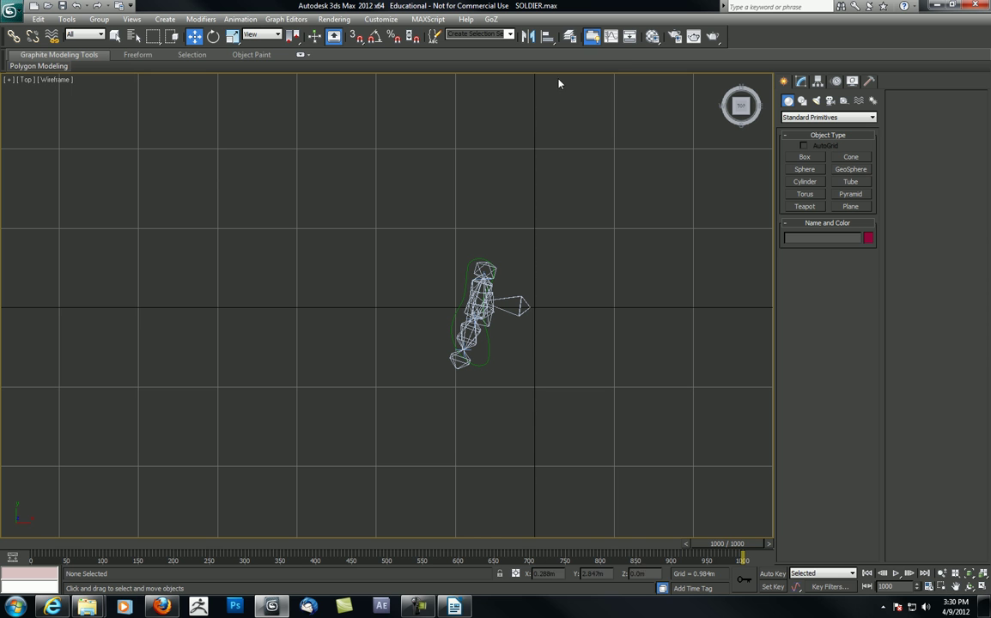
left_click(569, 36)
left_click_drag(178, 272, 189, 367)
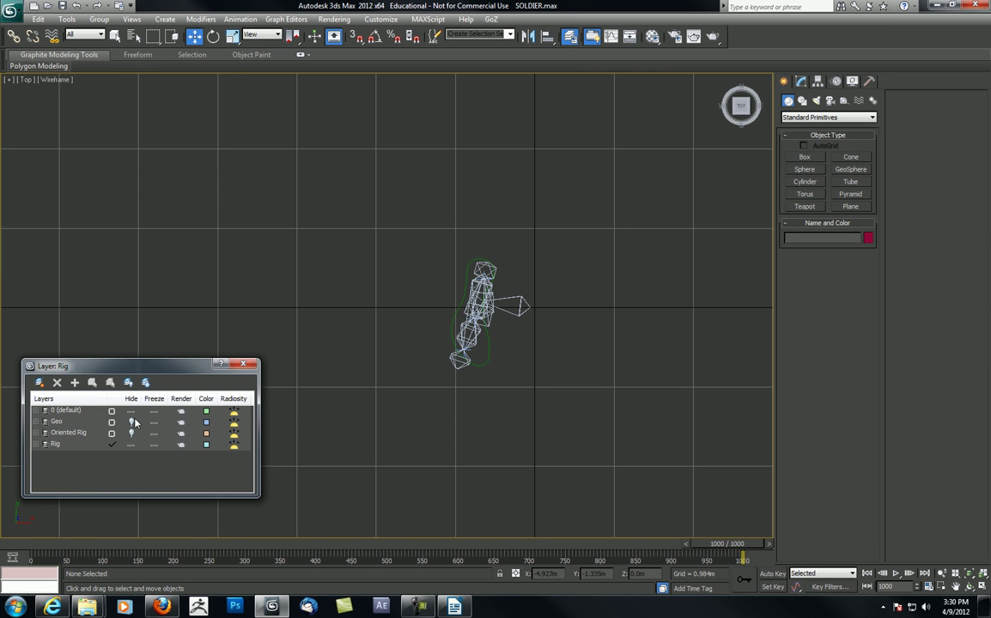
left_click(130, 421)
scroll(386, 233, "up", 2)
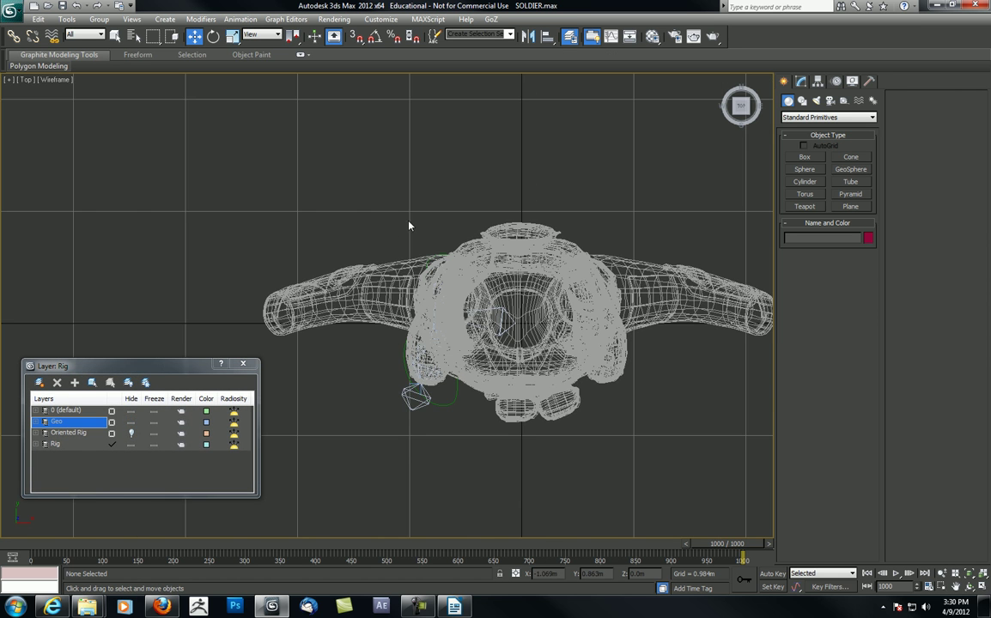
middle_click_drag(398, 175, 397, 201)
scroll(395, 222, "down", 2)
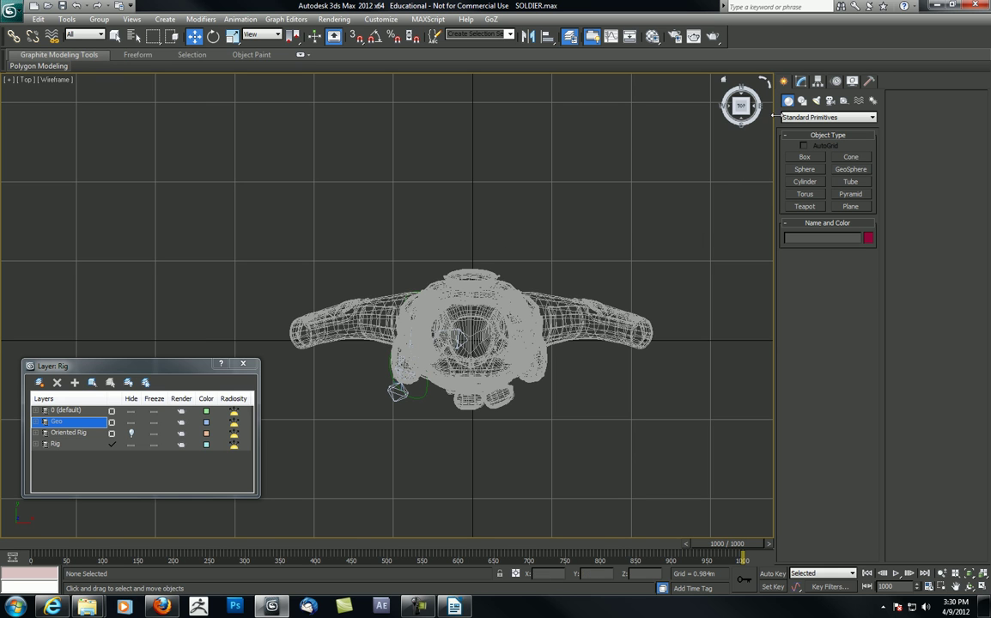
left_click(802, 99)
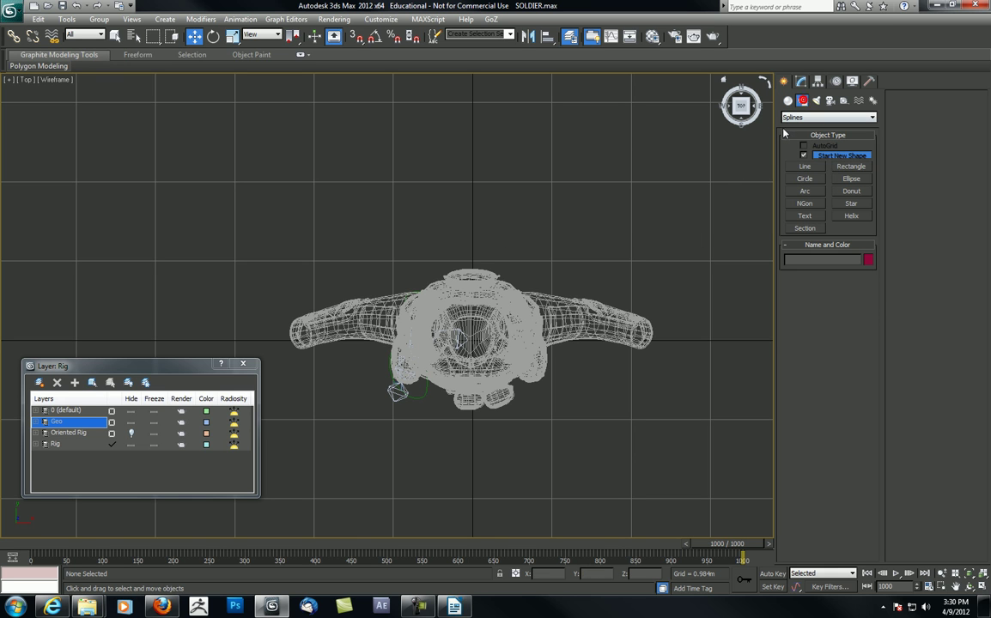
left_click(842, 168)
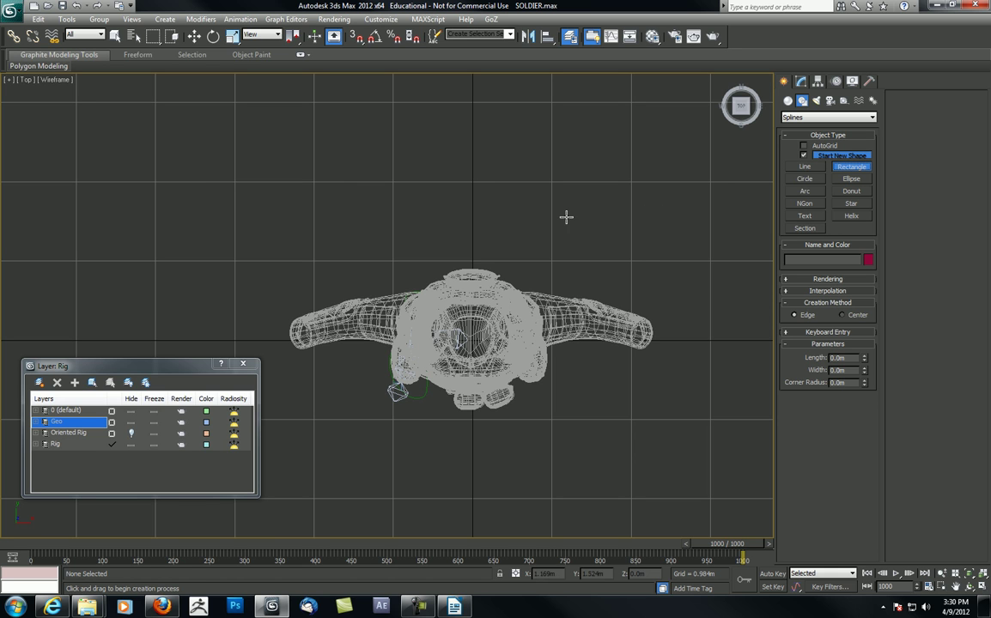
left_click(803, 83)
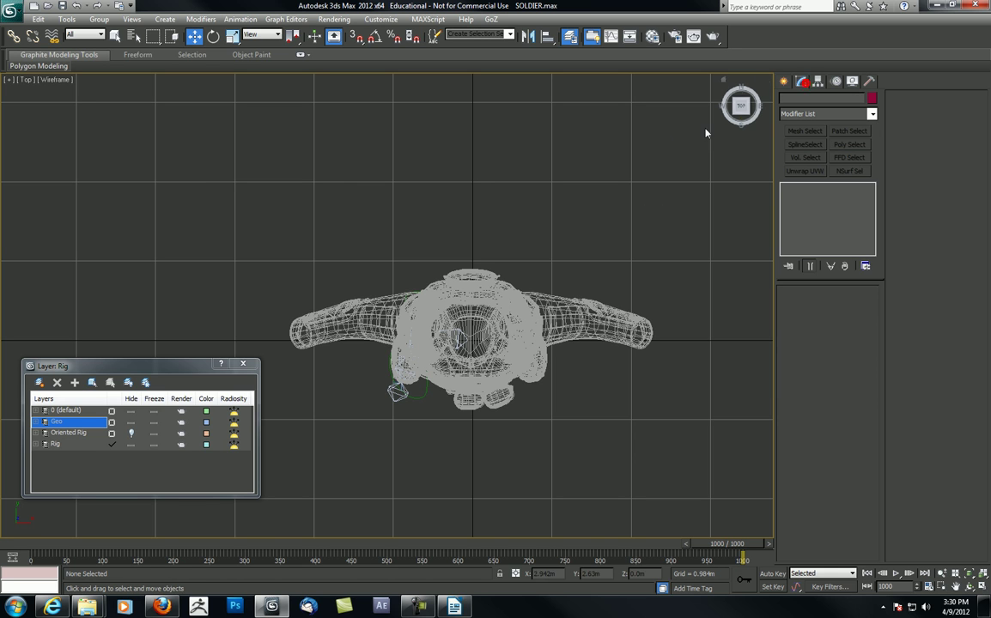
Switch the display unit scale to Generic Units
left_click(380, 19)
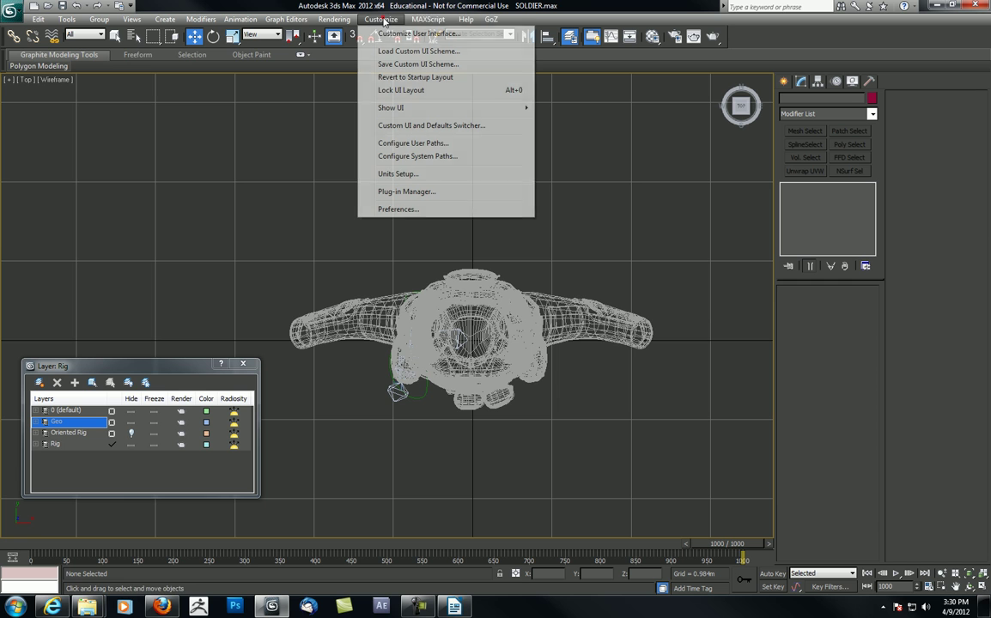
left_click(398, 174)
left_click(421, 353)
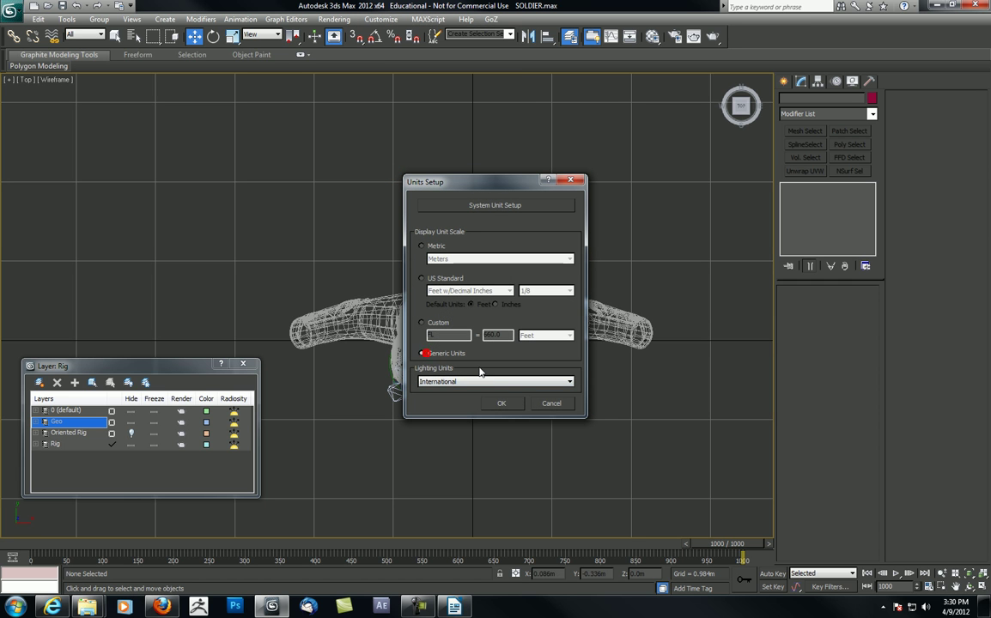
left_click(502, 404)
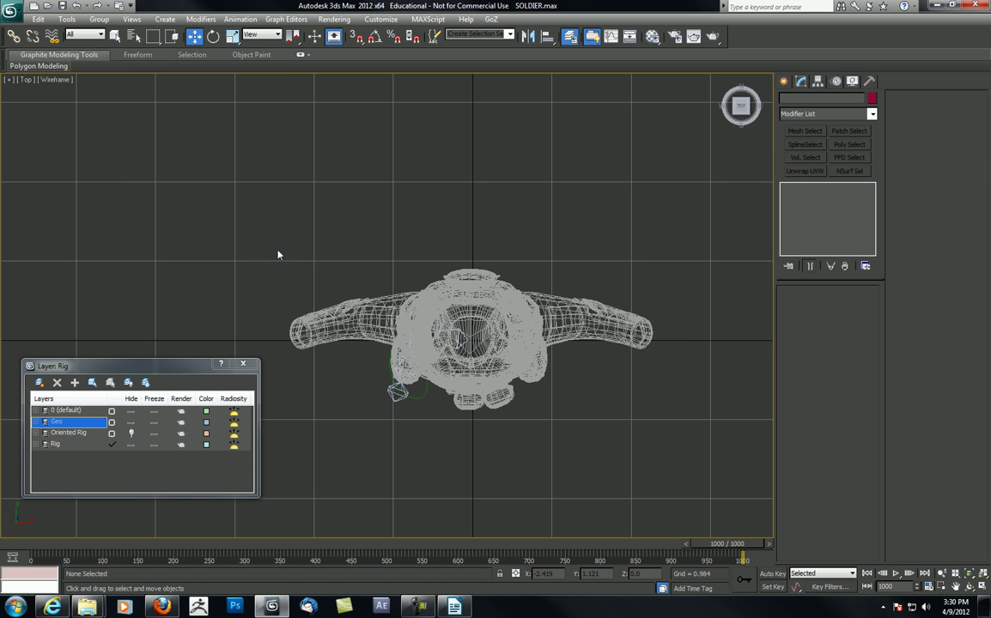
Set the display unit scale back to Metric in meters
left_click(381, 19)
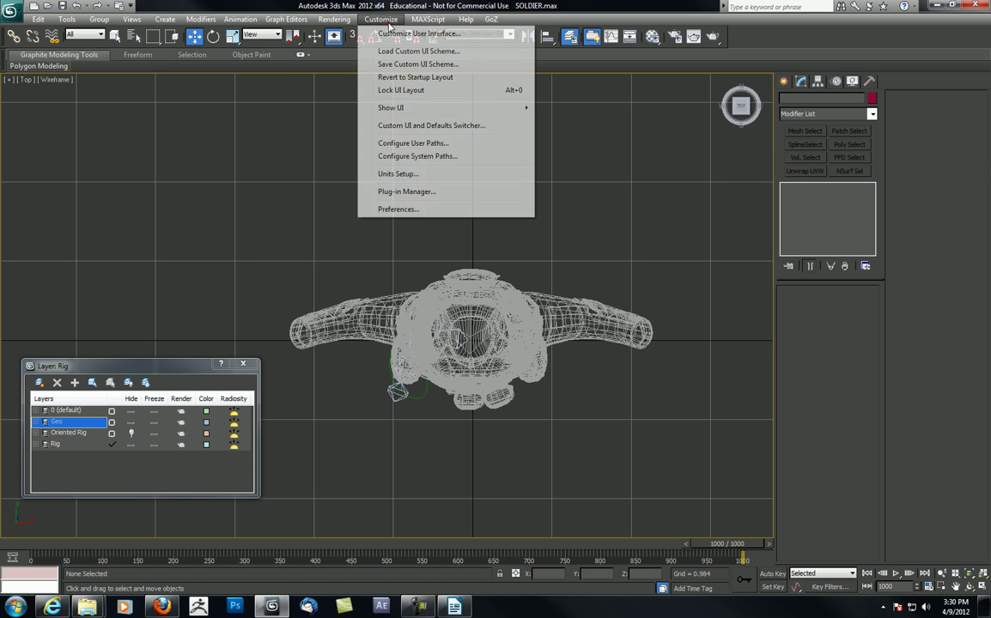
left_click(397, 175)
left_click(421, 246)
left_click(502, 403)
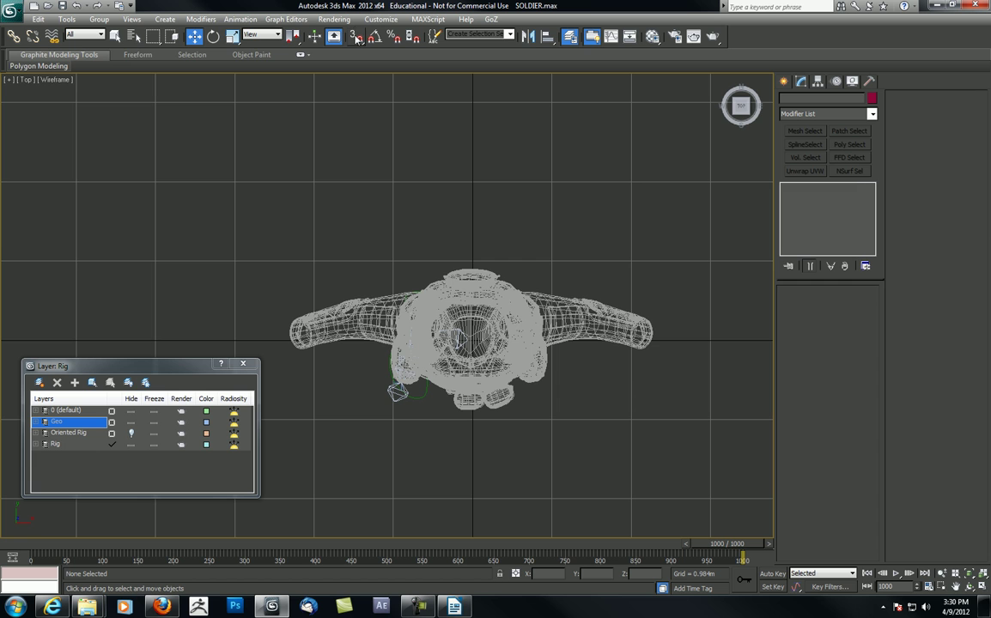
Enable snapping to grid points and draw a rectangle about 0.98 m long and 5.91 m wide above the soldier in the Top view
right_click(357, 38)
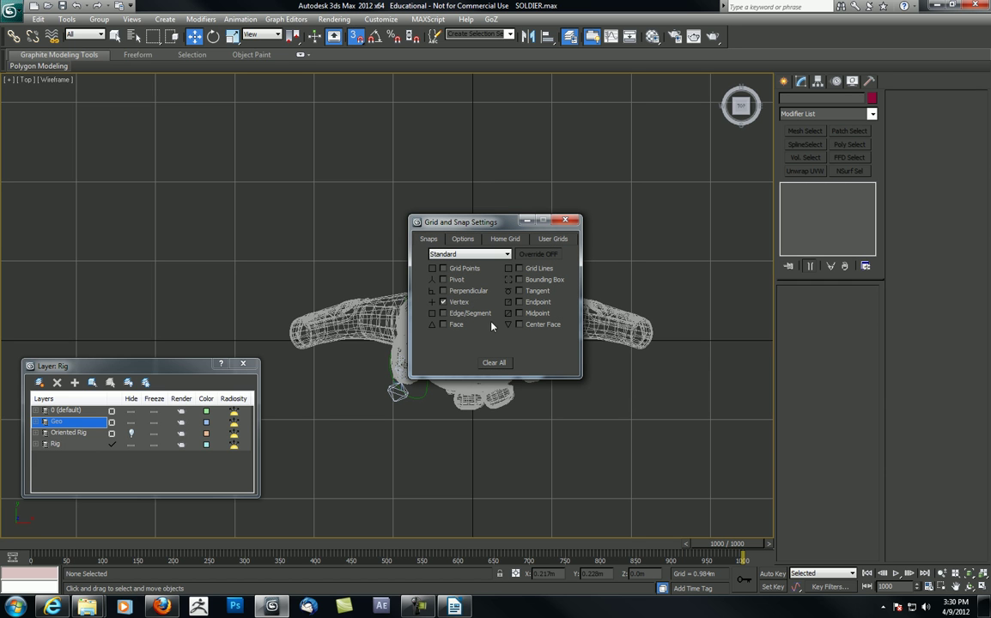
left_click(565, 221)
left_click(783, 80)
left_click(802, 100)
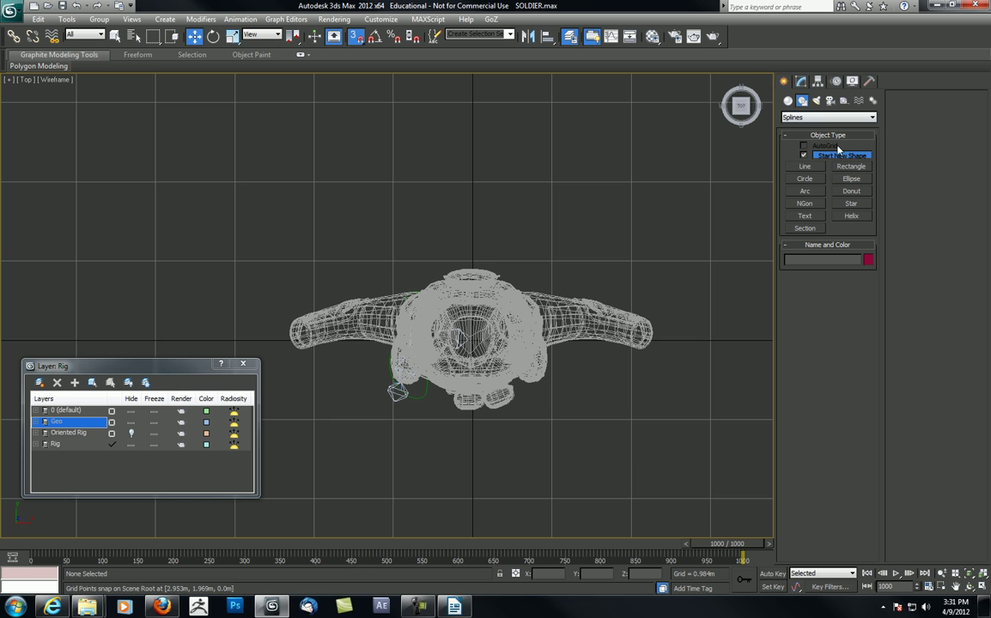
left_click(847, 167)
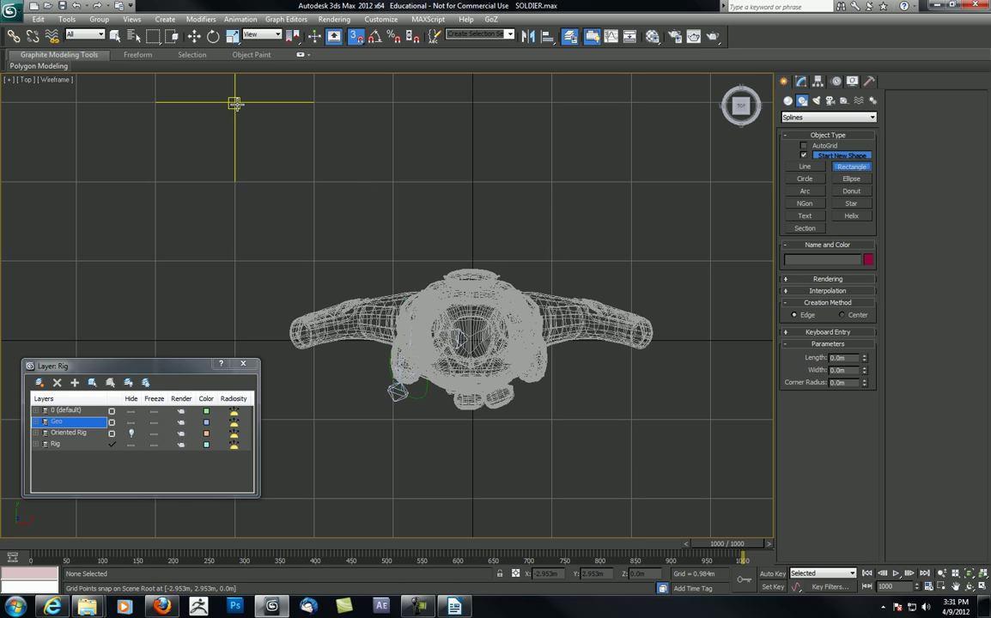
left_click_drag(235, 103, 710, 181)
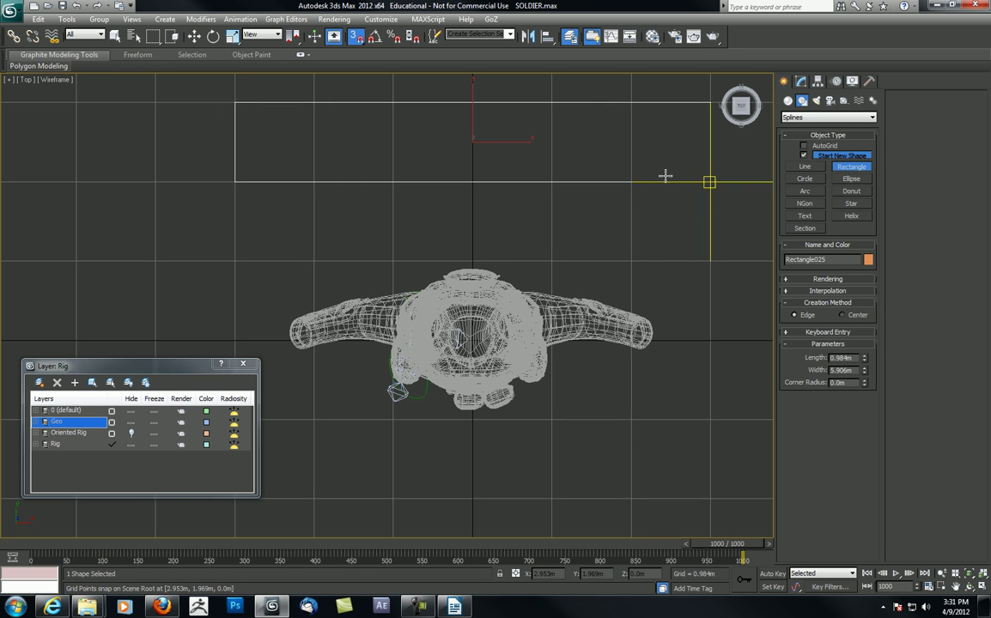
right_click(464, 187)
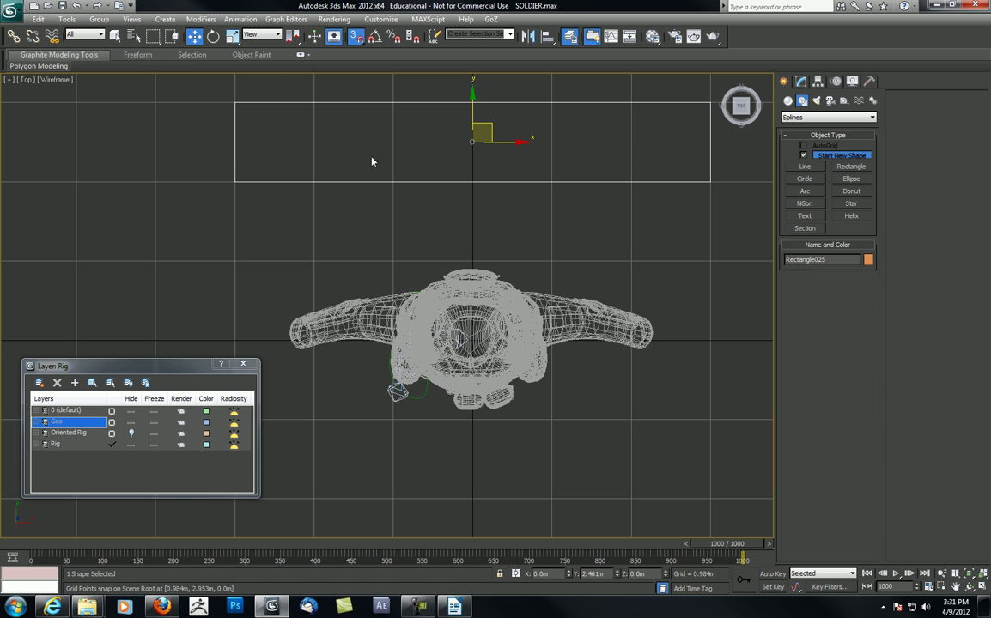
Turn off snapping and enable Vertex in the snap settings
scroll(431, 172, "down", 5)
scroll(424, 303, "up", 5)
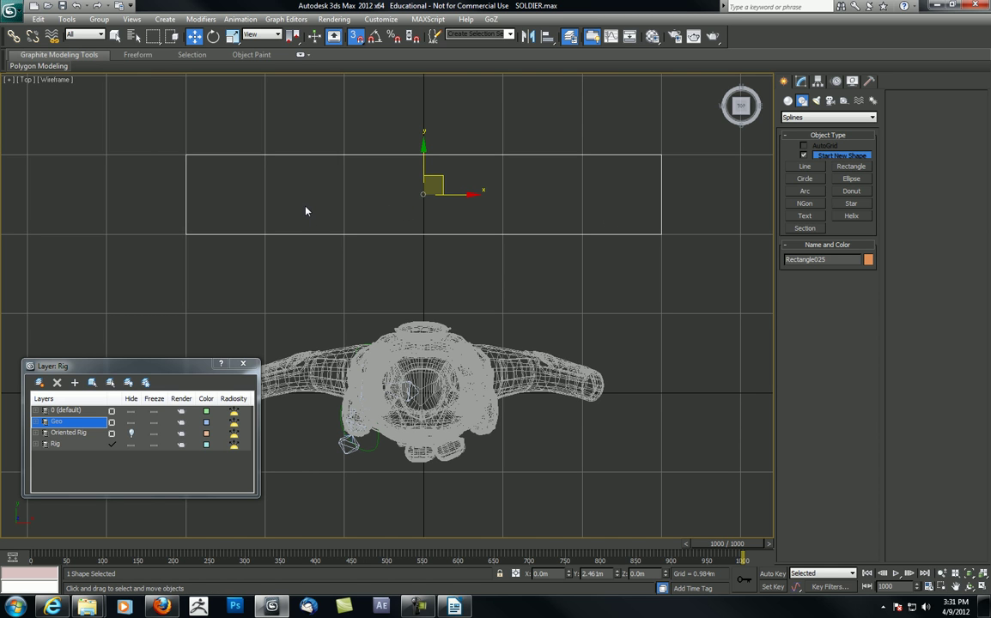
middle_click_drag(393, 221, 427, 208)
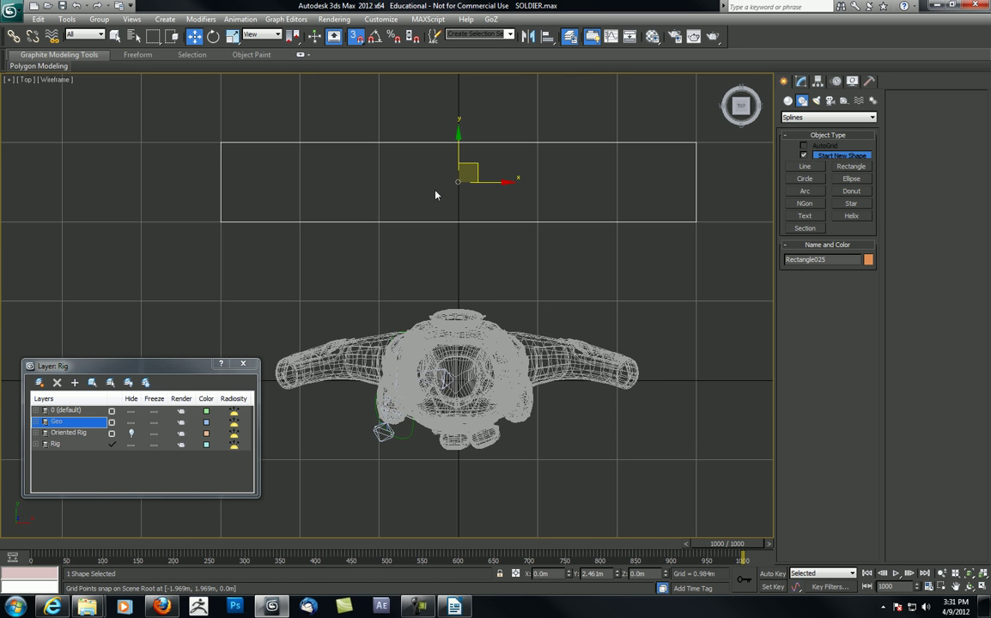
left_click(803, 84)
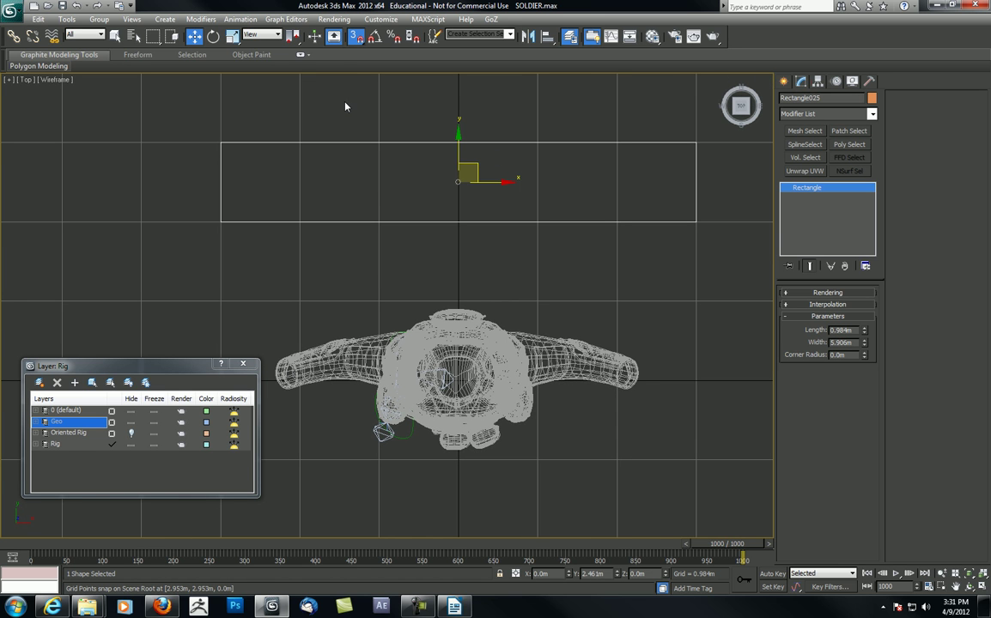
right_click(356, 38)
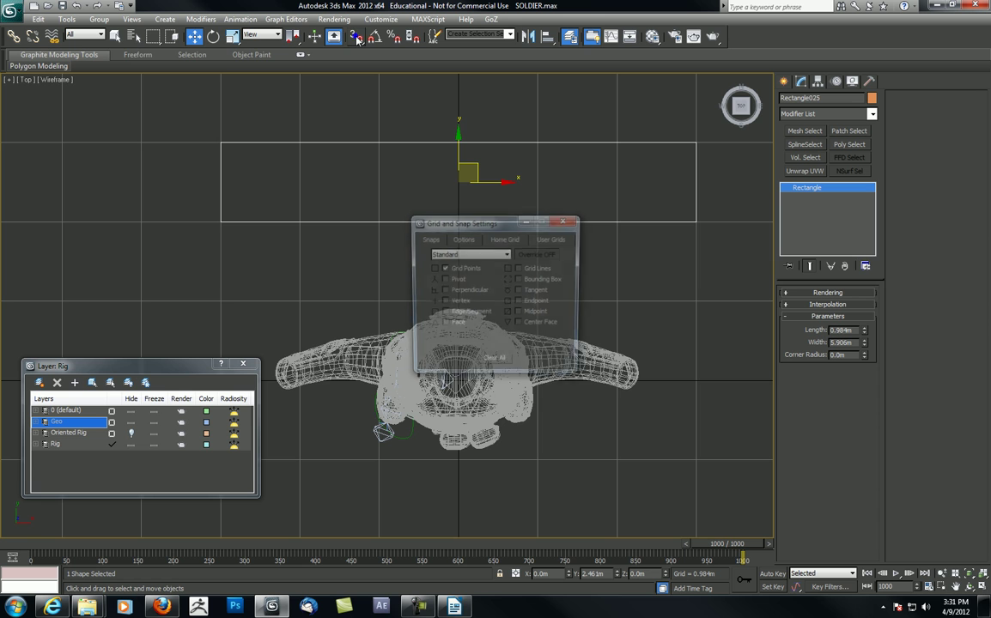
left_click(447, 302)
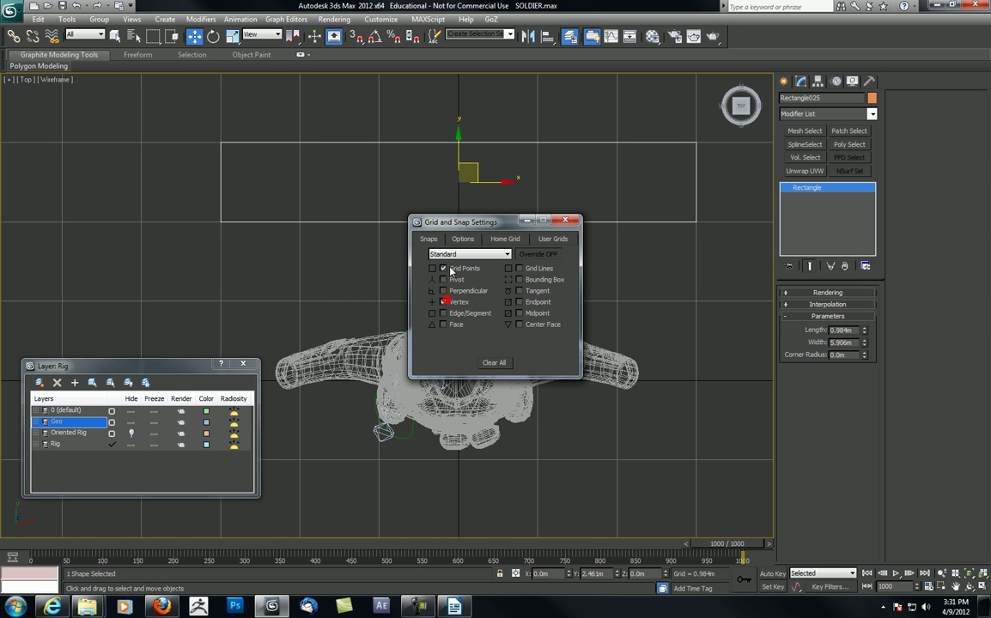
left_click(565, 220)
Draw a circle at the centre of the rectangle and enlarge its radius to about 0.46 m
scroll(445, 163, "down", 3)
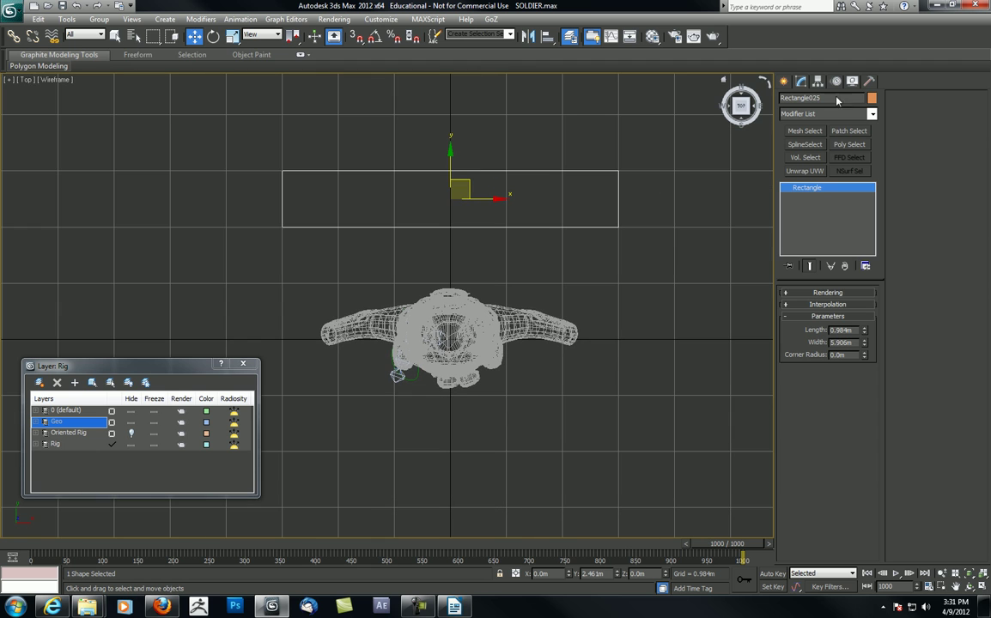
left_click(785, 81)
left_click(804, 180)
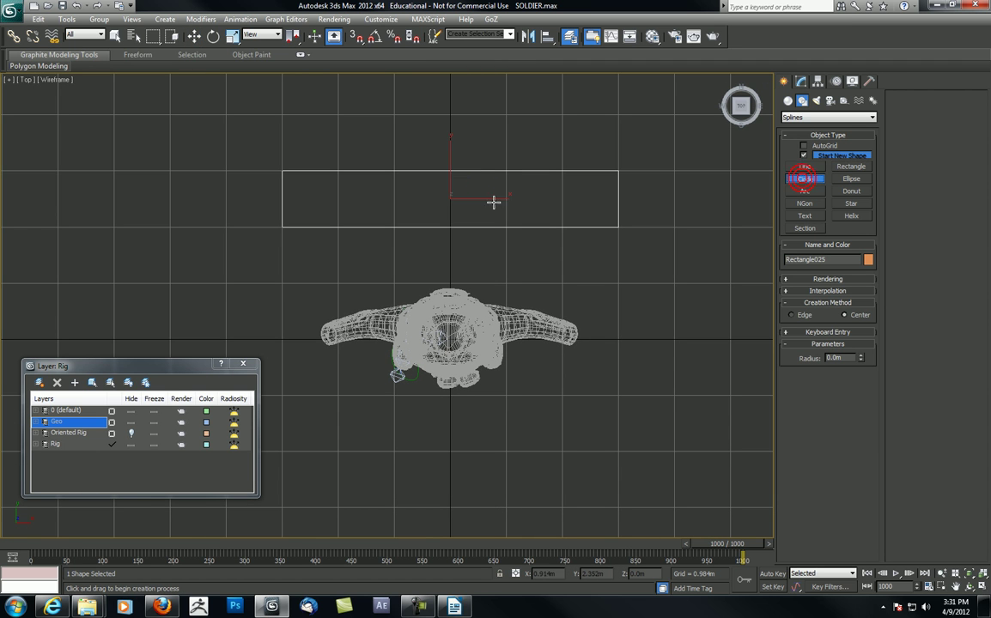
mouse_move(449, 201)
left_mouse_down()
mouse_move(463, 222)
mouse_move(458, 215)
left_mouse_up()
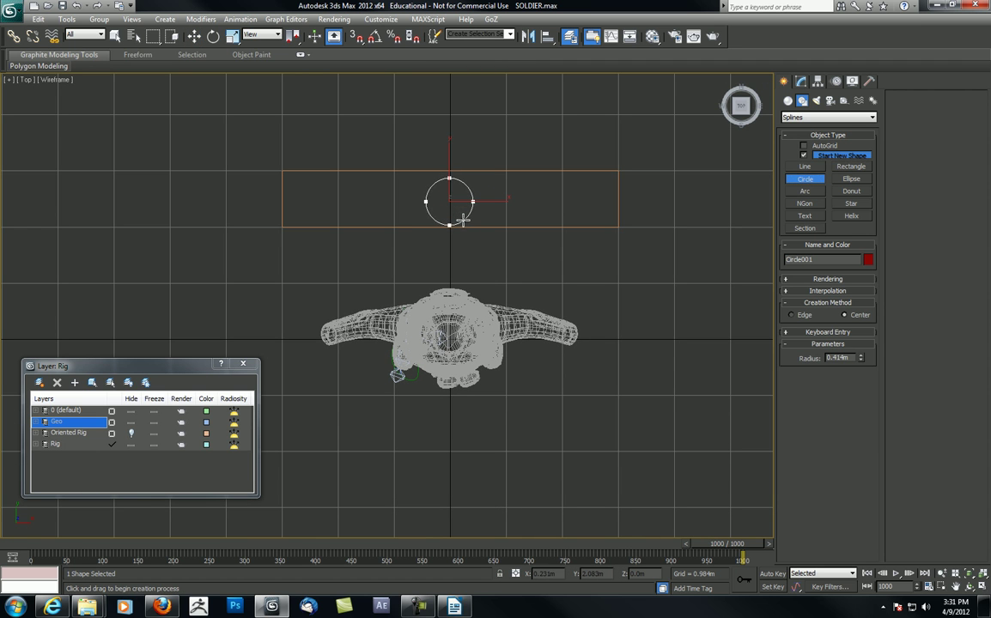
key("w")
left_click(801, 81)
left_click_drag(862, 332, 857, 321)
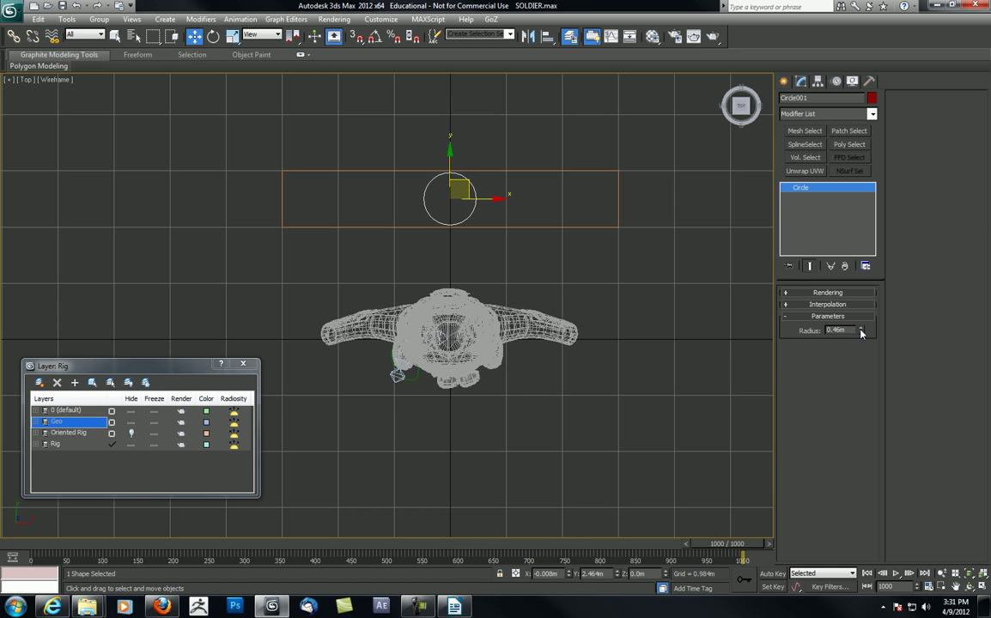
Fine-tune the circle's radius to about 0.47 m
mouse_move(860, 336)
left_mouse_down()
mouse_move(860, 292)
mouse_move(860, 361)
mouse_move(861, 296)
mouse_move(860, 337)
mouse_move(850, 329)
left_mouse_up()
left_click_drag(455, 185, 486, 204)
middle_click_drag(415, 193, 423, 210)
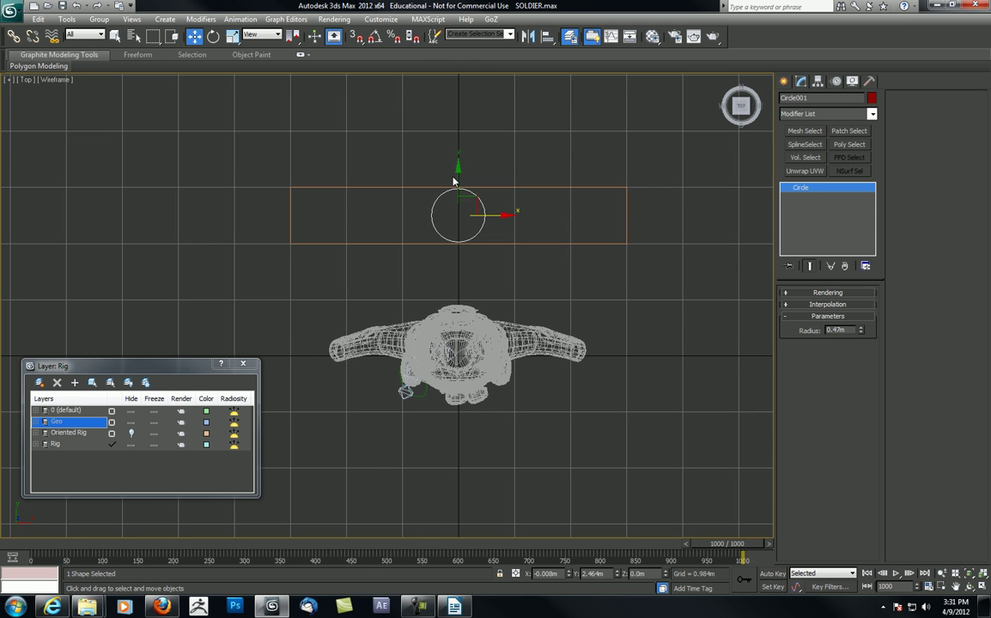
Place a 0.5 m "Heel Tapping" text shape above the rectangle in the Top view
left_click(783, 81)
left_click(801, 216)
left_click(548, 156)
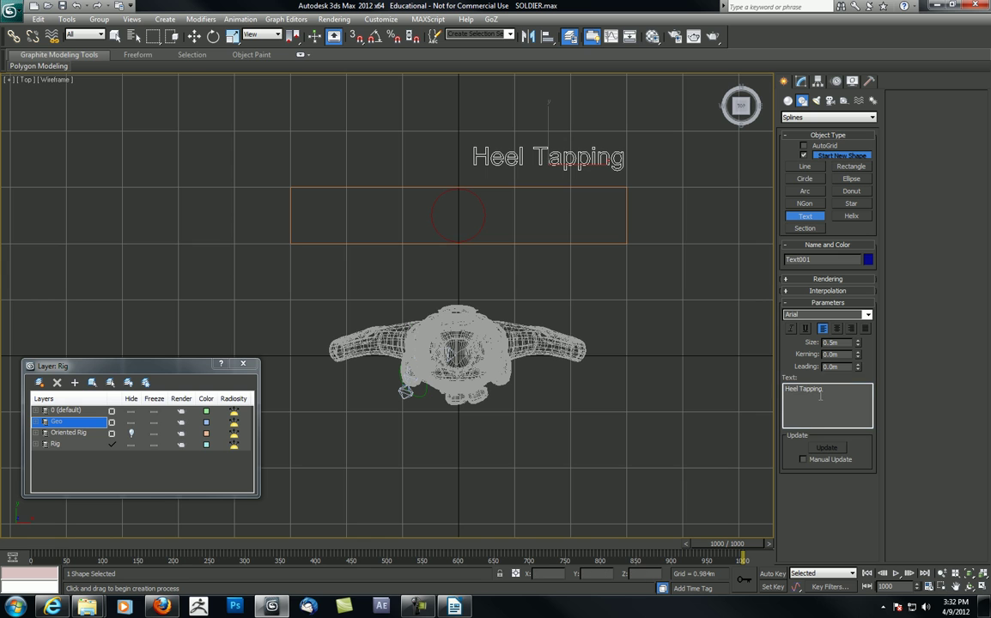
Try changing the label to "Max Text" and enlarging its size to about 8.07 m
left_click_drag(825, 391, 715, 400)
type("Max Text")
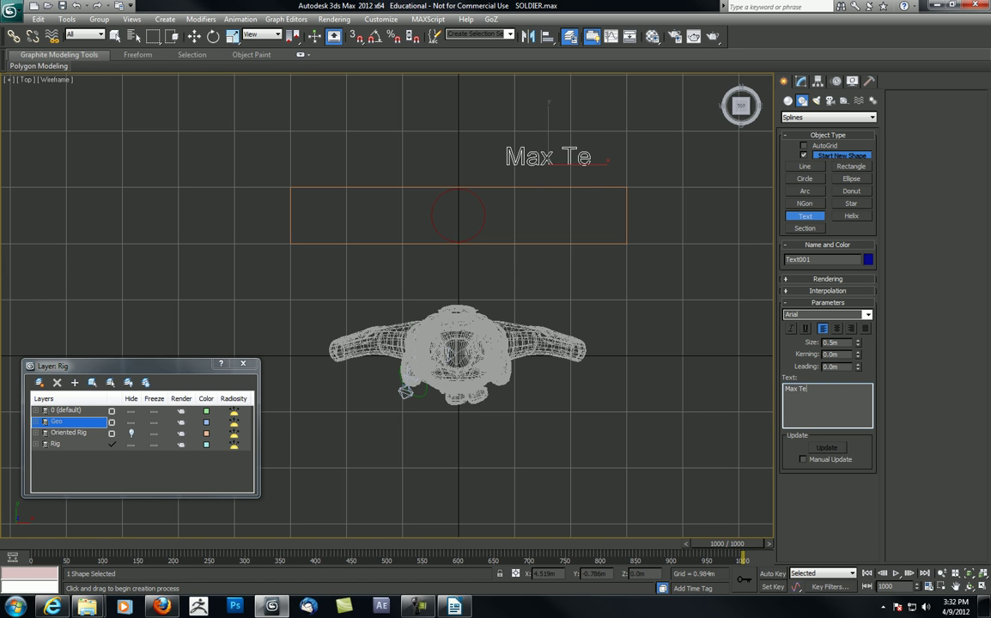
left_click_drag(859, 344, 858, 311)
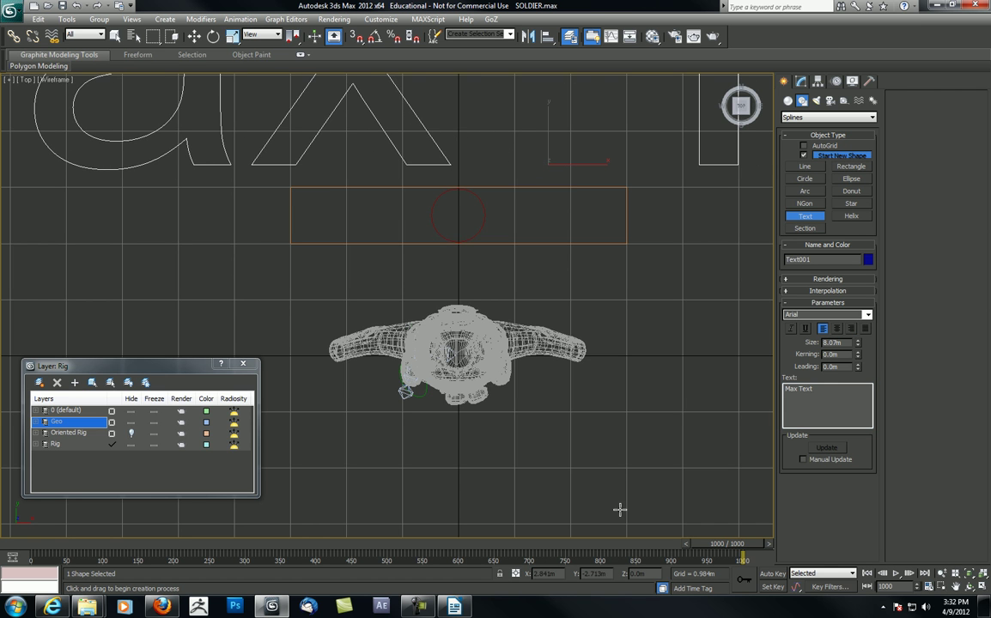
scroll(504, 294, "up", 1)
scroll(504, 297, "down", 4)
Set the label's text to "Heel Tapping" and shrink it to fit over one end of the rectangle
left_click_drag(819, 391, 737, 392)
type("Heel Tapping")
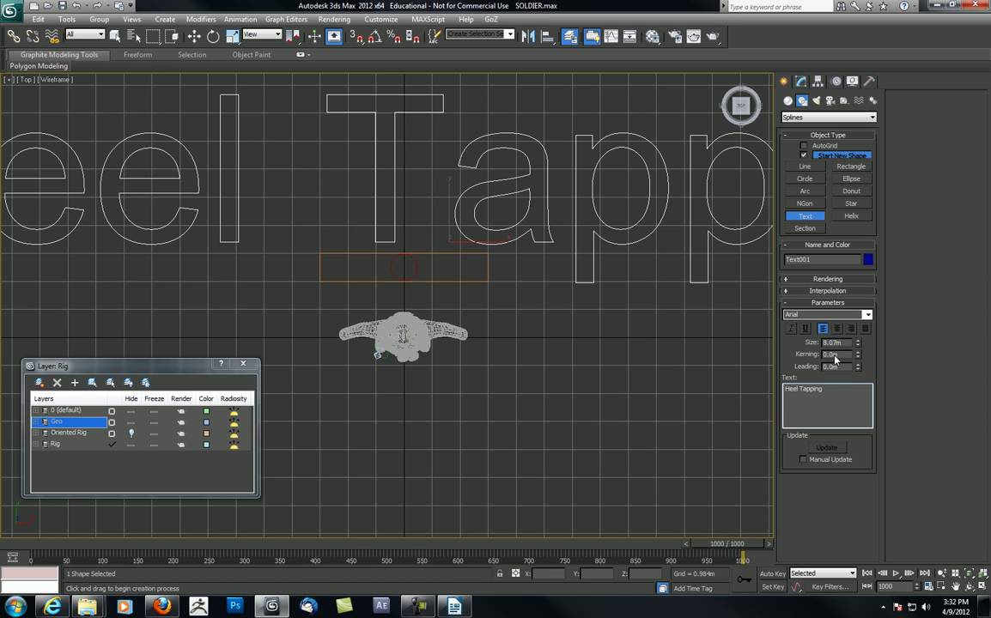
left_click_drag(855, 343, 849, 399)
key("w")
middle_click_drag(463, 409, 480, 388)
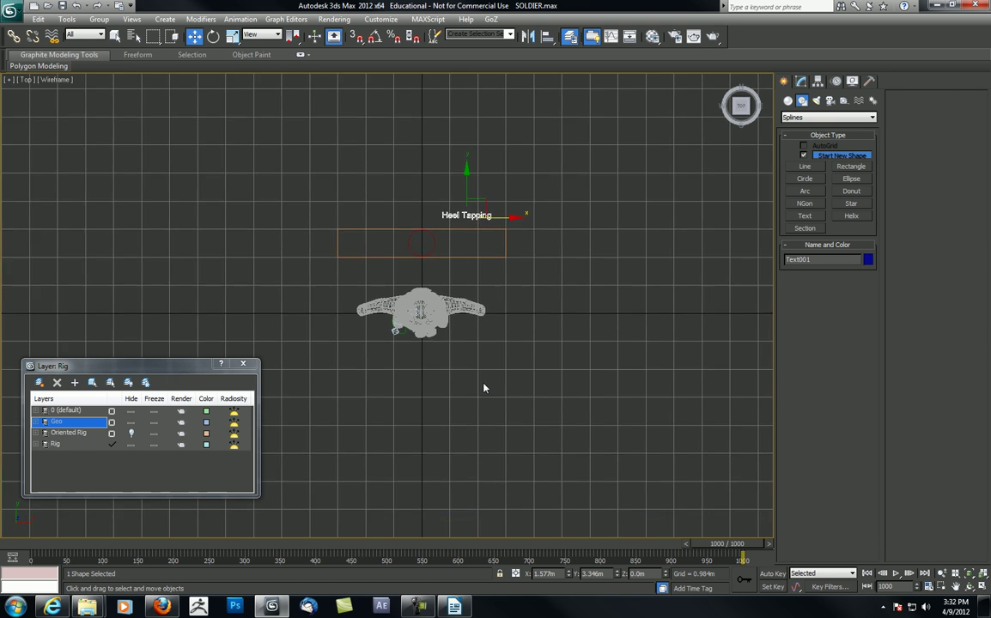
Move the "Heel Tapping" label to just above the rectangle's upper-right corner, at about X 2.09 m and Y 3.06 m
scroll(524, 228, "up", 4)
left_click_drag(532, 163, 562, 180)
middle_click_drag(505, 151, 469, 147)
left_click(588, 235)
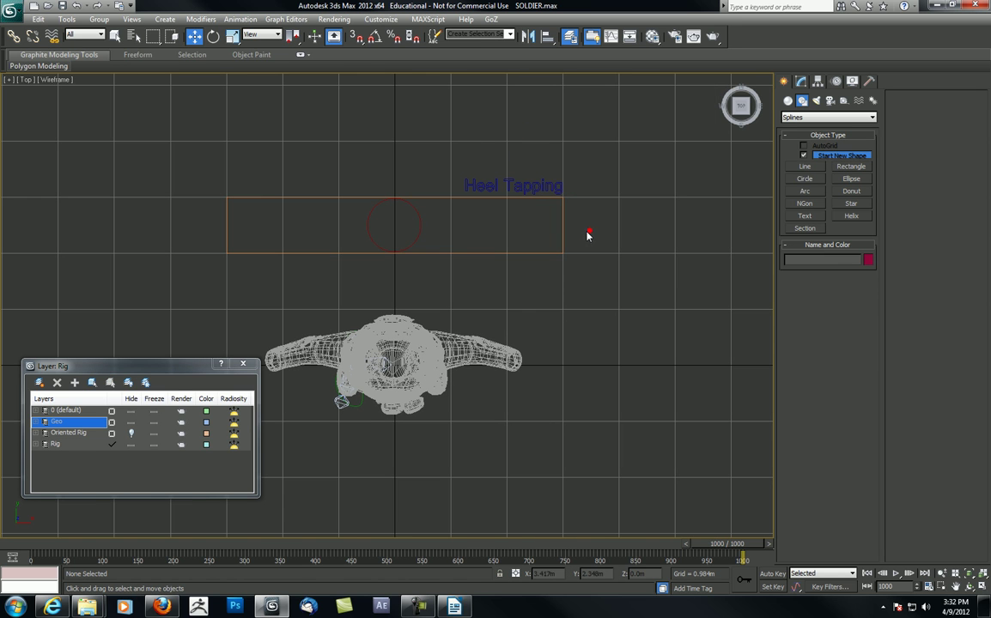
Change the object colour of the "Heel Tapping" label and the rectangle to the same light blue
left_click(542, 187)
left_click(868, 261)
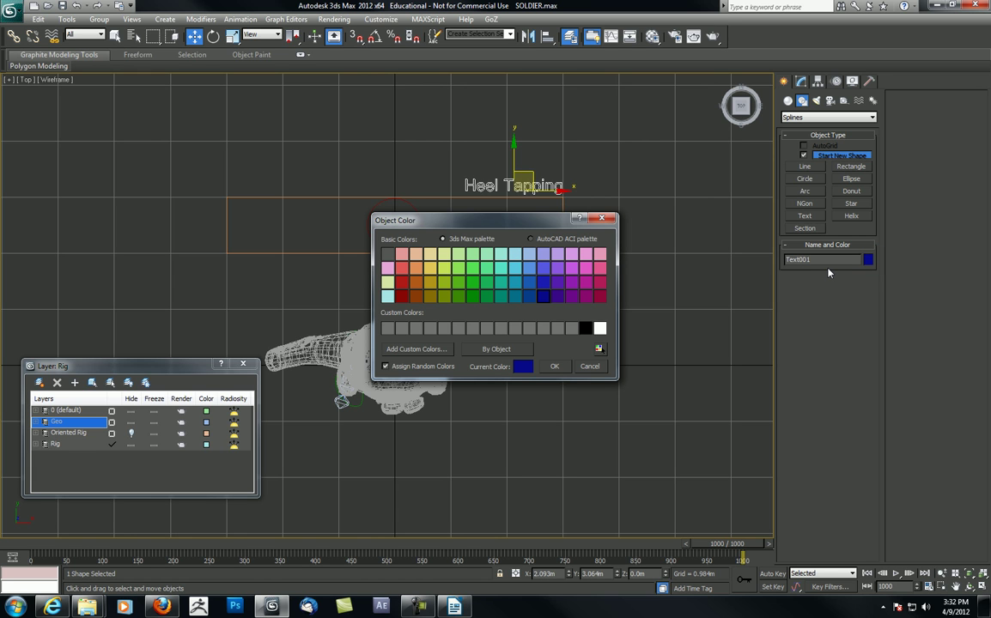
left_click(527, 255)
left_click(554, 365)
left_click(563, 230)
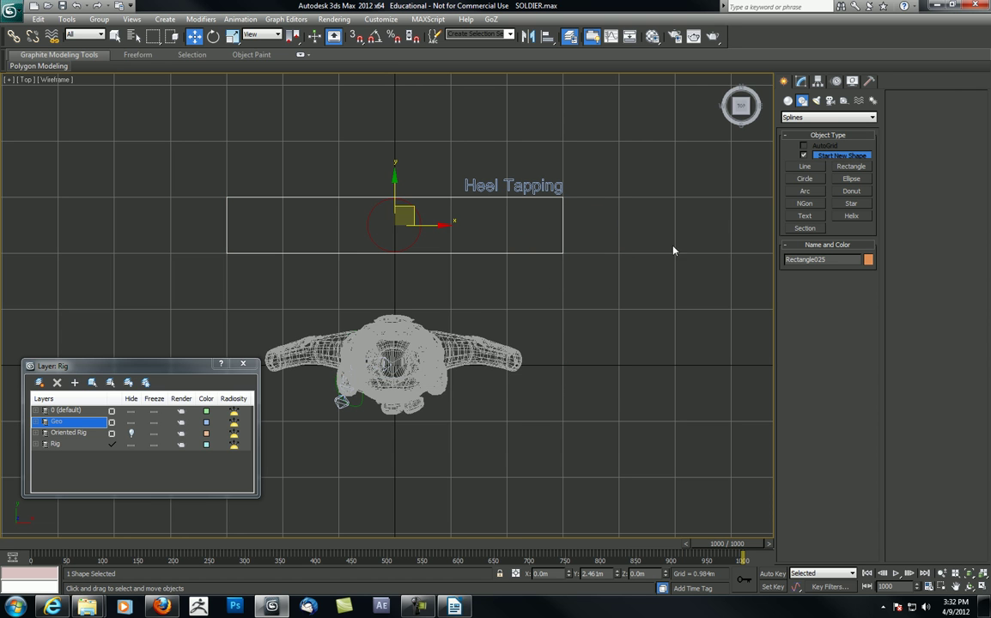
left_click(868, 260)
left_click(526, 255)
left_click(559, 367)
Change the circle's object colour to the same light blue as the rectangle
left_click(367, 230)
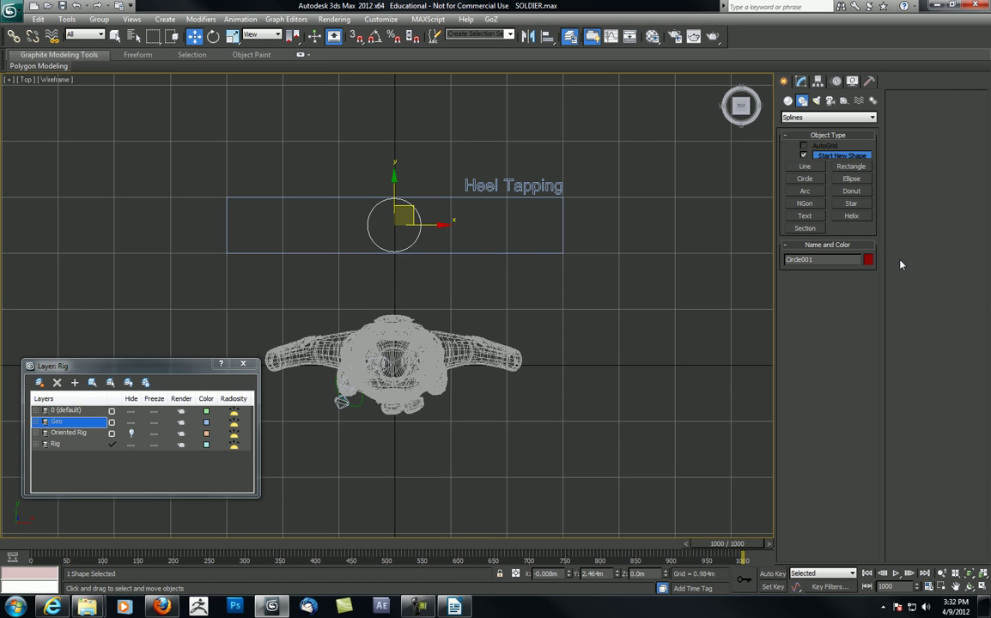
left_click(868, 260)
left_click(528, 257)
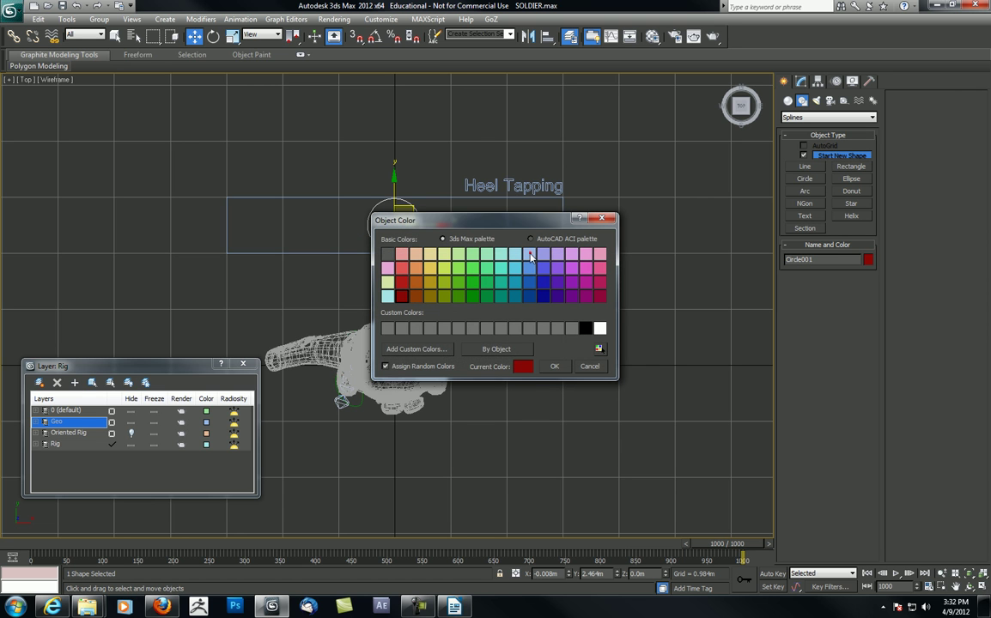
left_click(558, 366)
left_click(589, 227)
Link the "Heel Tapping" label and the circle to the rectangle as their parent
left_click(544, 186)
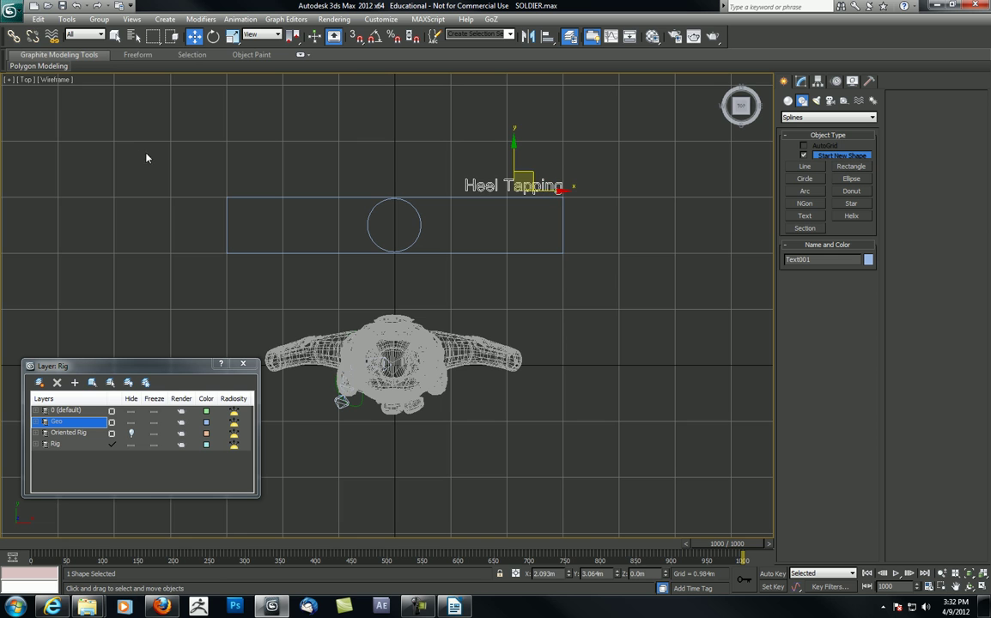
left_click(14, 35)
left_click_drag(486, 186, 493, 252)
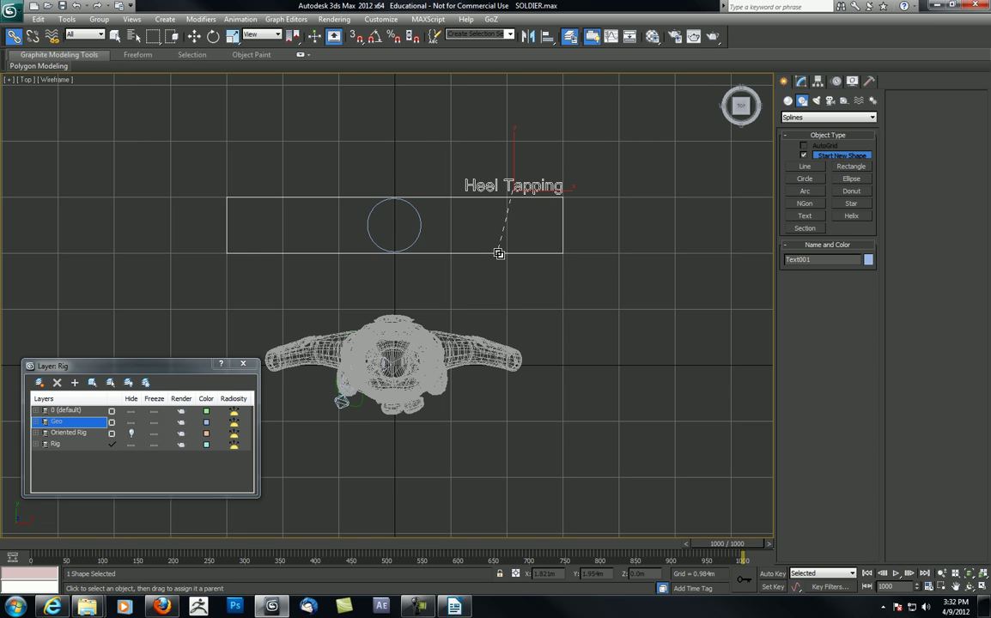
left_click(377, 209)
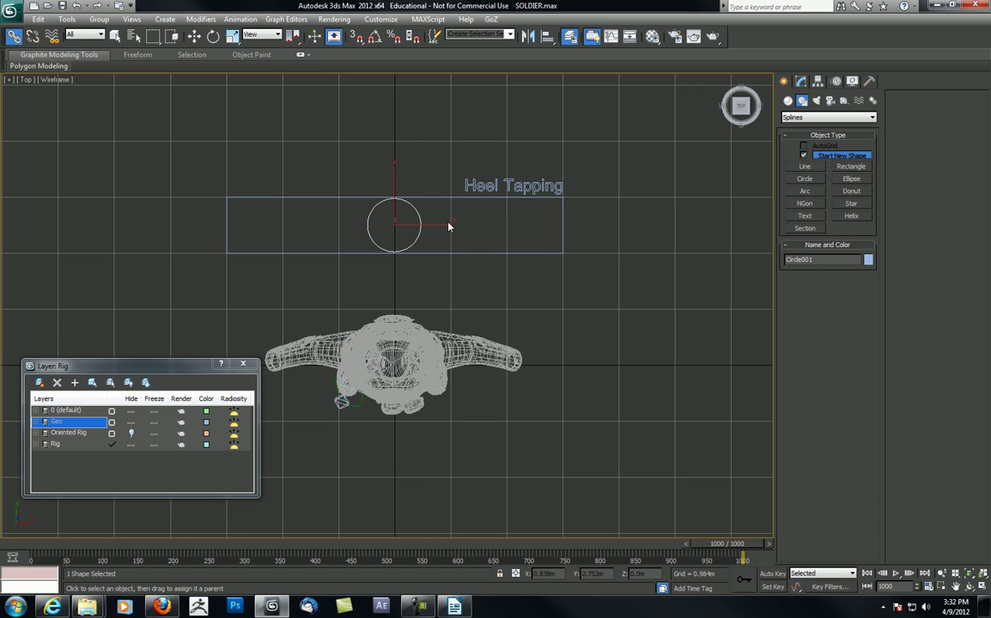
middle_click_drag(431, 135, 435, 162)
key("w")
Move the rectangle to test its linked parts, and undo the move
left_click(326, 211)
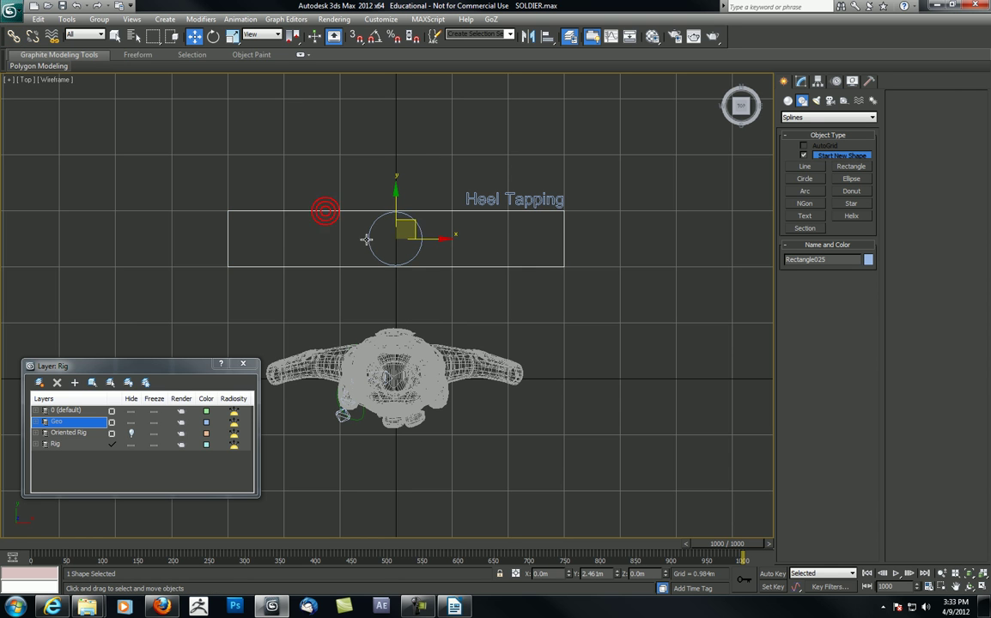
left_click_drag(413, 221, 458, 233)
key("ctrl+z")
Try moving the circle freely within the rectangle
middle_click_drag(433, 229, 505, 198)
left_click(498, 221)
mouse_move(465, 208)
left_mouse_down()
mouse_move(441, 209)
mouse_move(555, 208)
mouse_move(408, 229)
mouse_move(592, 215)
mouse_move(434, 213)
mouse_move(463, 212)
left_mouse_up()
scroll(596, 126, "down", 1)
middle_click_drag(597, 126, 492, 189)
scroll(503, 214, "down", 1)
scroll(445, 229, "up", 1)
middle_click_drag(445, 228, 470, 212)
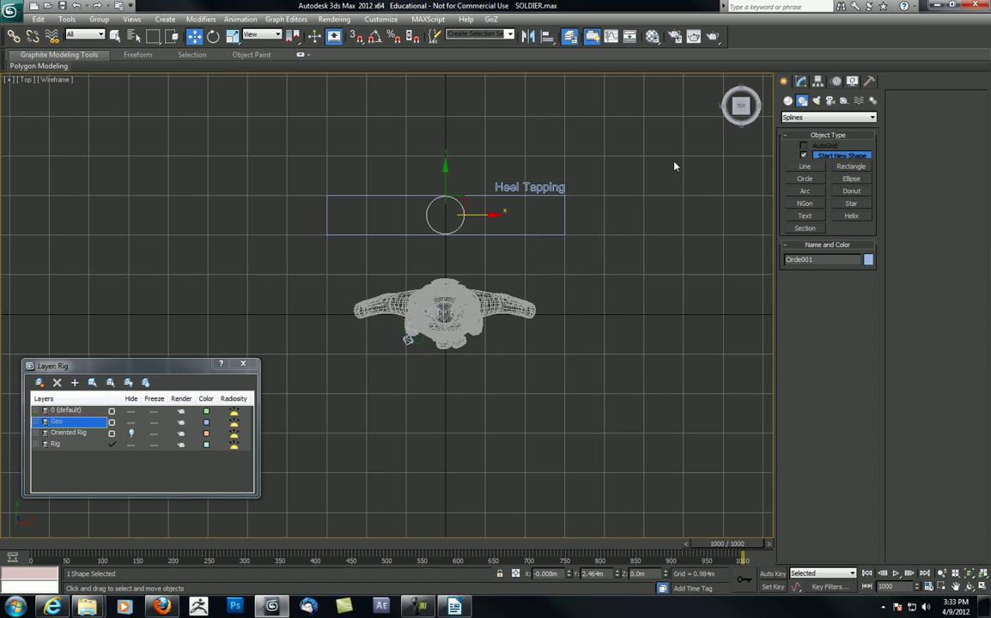
Lock the circle's Y and Z movement and all of its rotation and scale axes
left_click(819, 81)
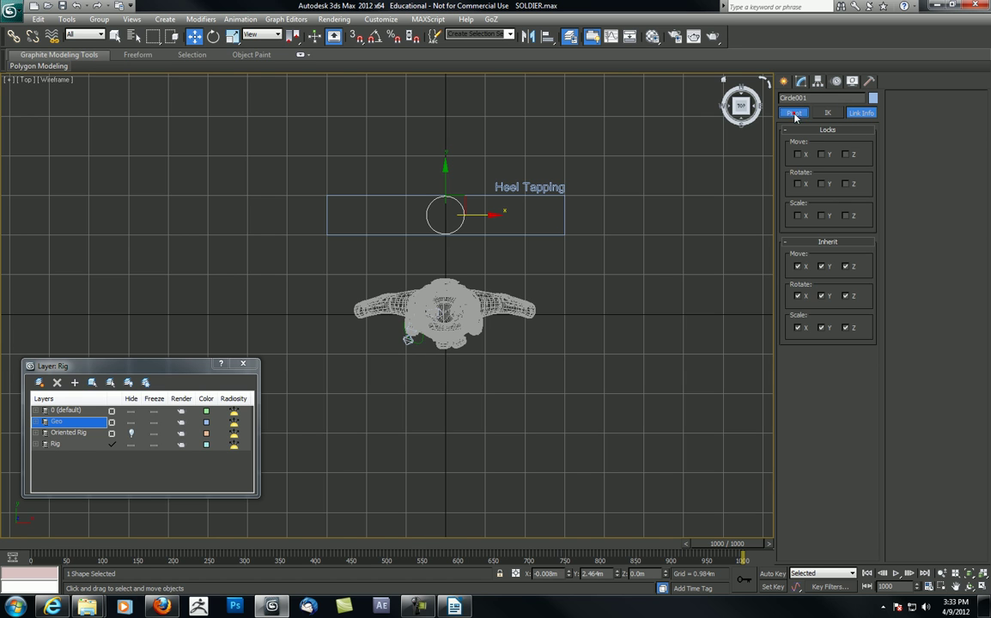
left_click(793, 113)
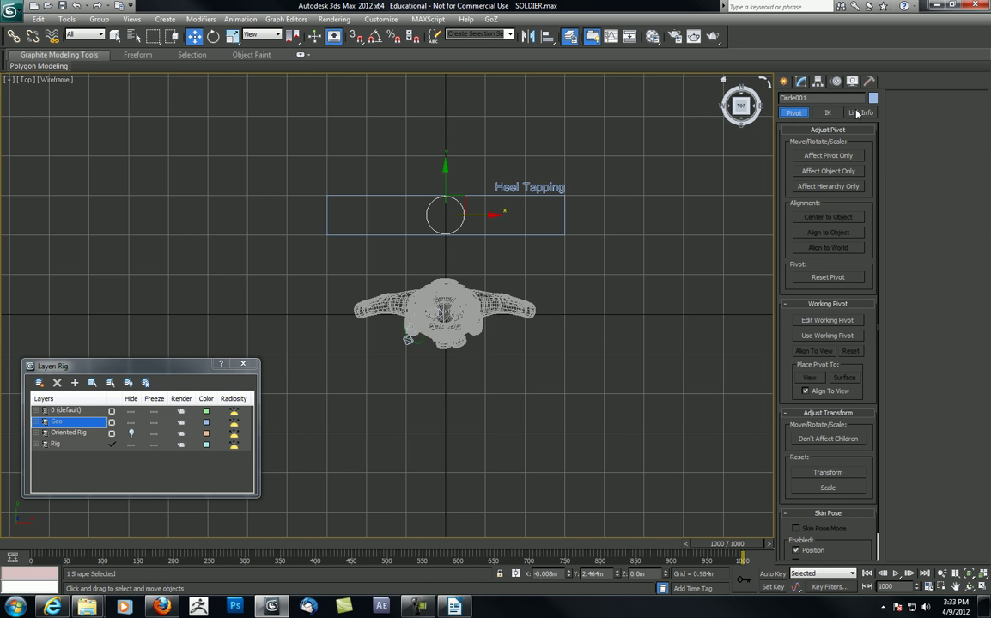
left_click(859, 113)
left_click(820, 154)
left_click(847, 154)
left_click(846, 184)
left_click(822, 183)
left_click(797, 184)
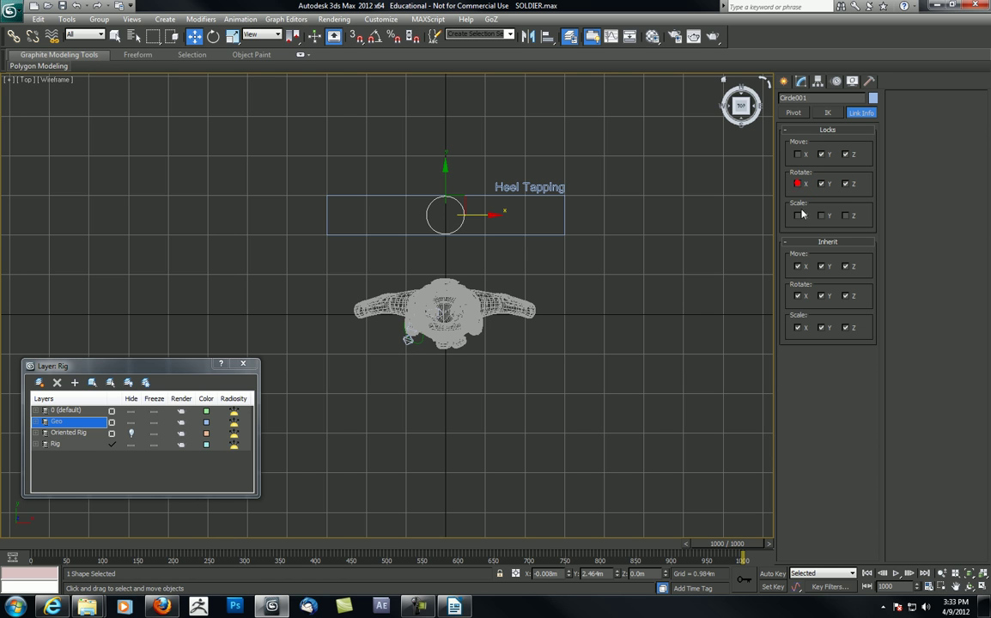
left_click(821, 216)
Slide the circle along X to test the locks and leave it centred at X 0 m
scroll(517, 228, "up", 3)
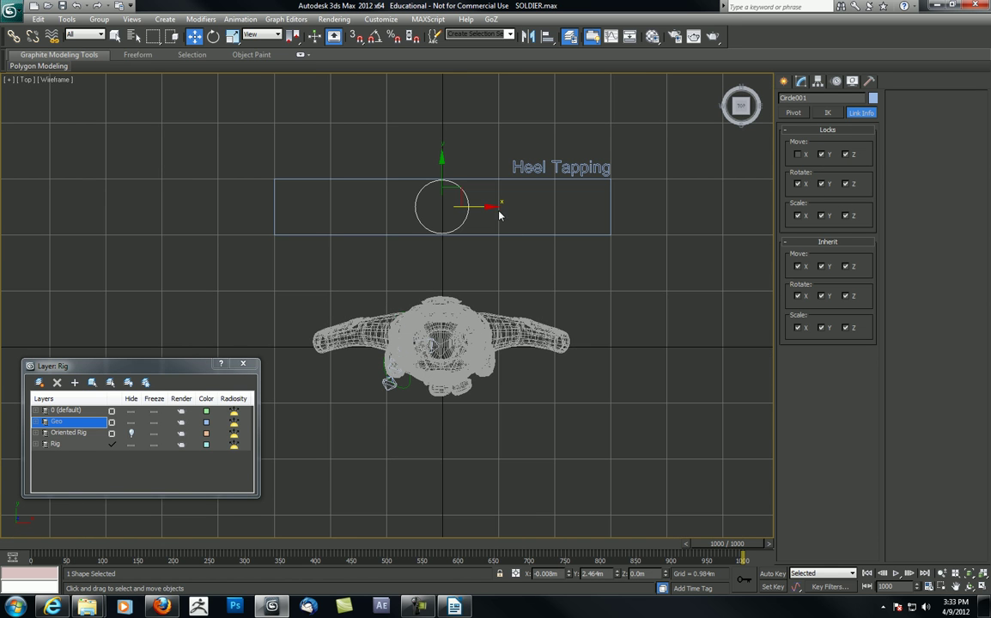
mouse_move(486, 206)
left_mouse_down()
mouse_move(310, 202)
mouse_move(256, 150)
mouse_move(591, 223)
mouse_move(520, 200)
mouse_move(550, 101)
mouse_move(471, 105)
mouse_move(518, 168)
mouse_move(579, 95)
mouse_move(506, 96)
mouse_move(559, 171)
mouse_move(497, 171)
mouse_move(580, 215)
mouse_move(482, 207)
left_mouse_up()
scroll(481, 172, "down", 3)
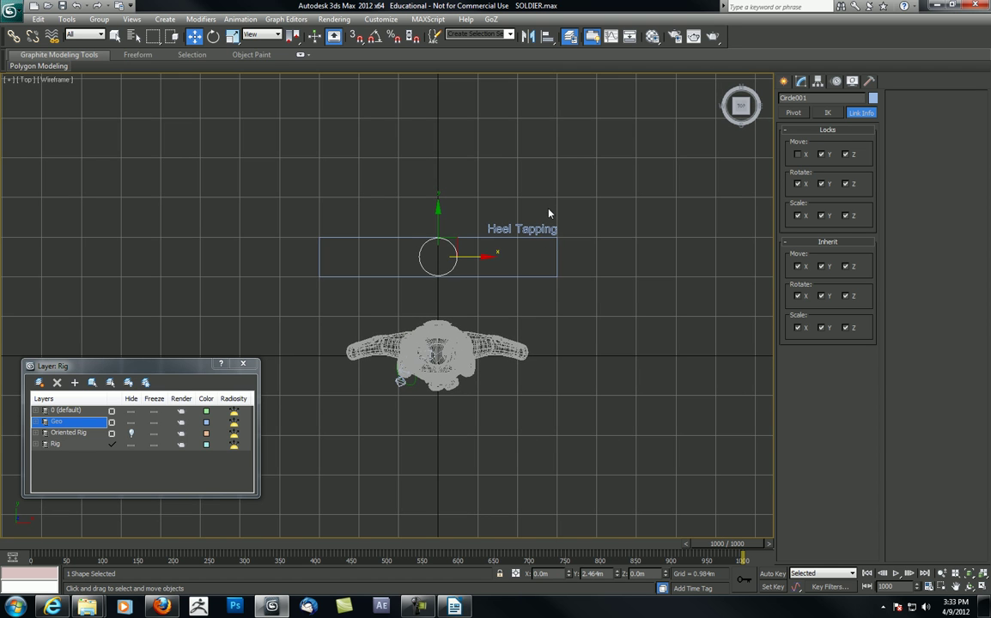
Assign a Float Limit controller to the circle's X Position track
middle_click_drag(590, 143, 622, 157)
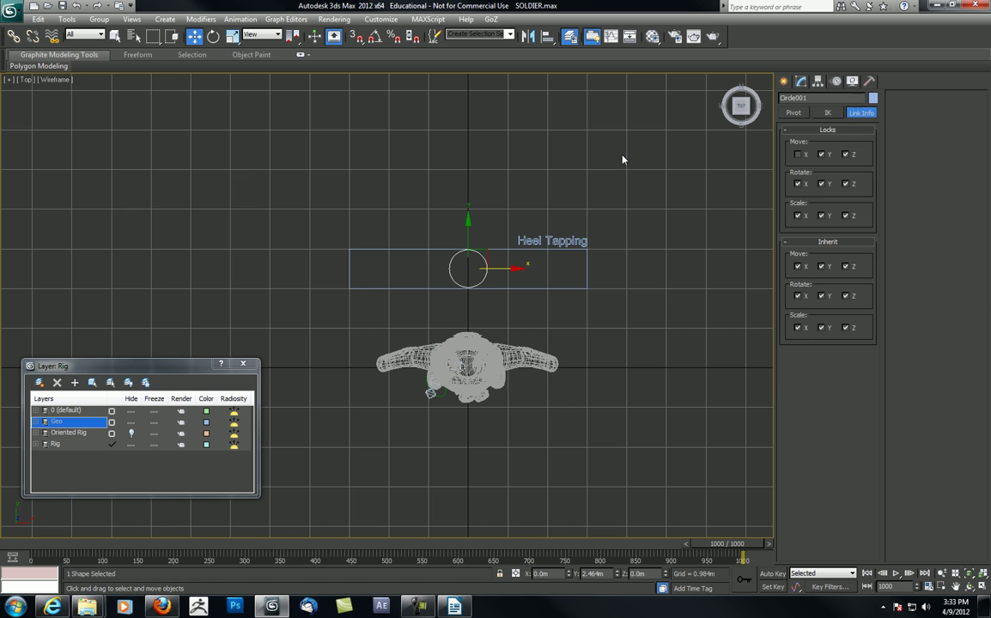
left_click(801, 81)
left_click(834, 82)
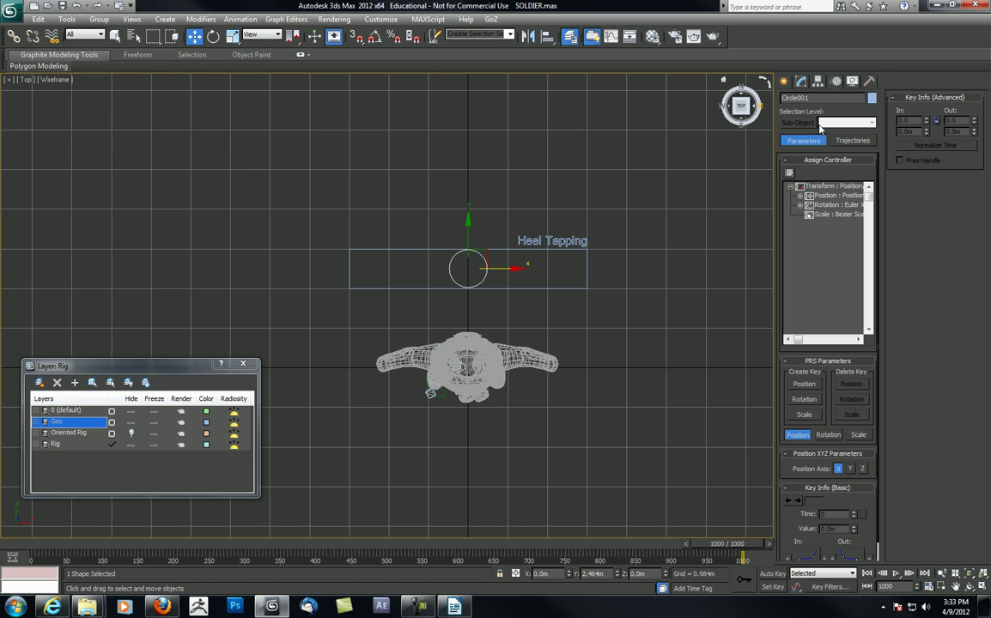
left_click(819, 83)
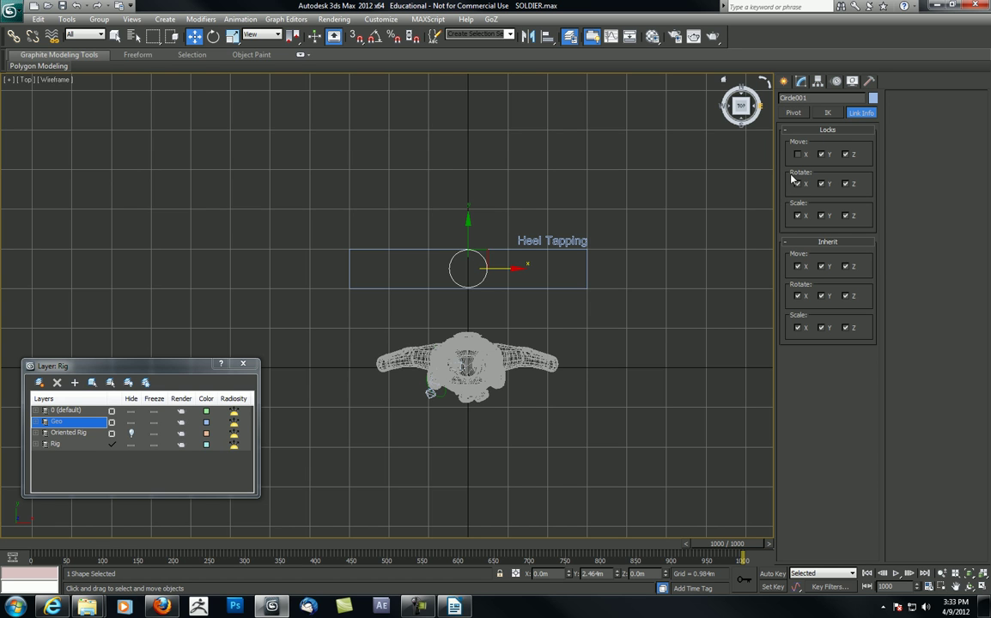
left_click(835, 82)
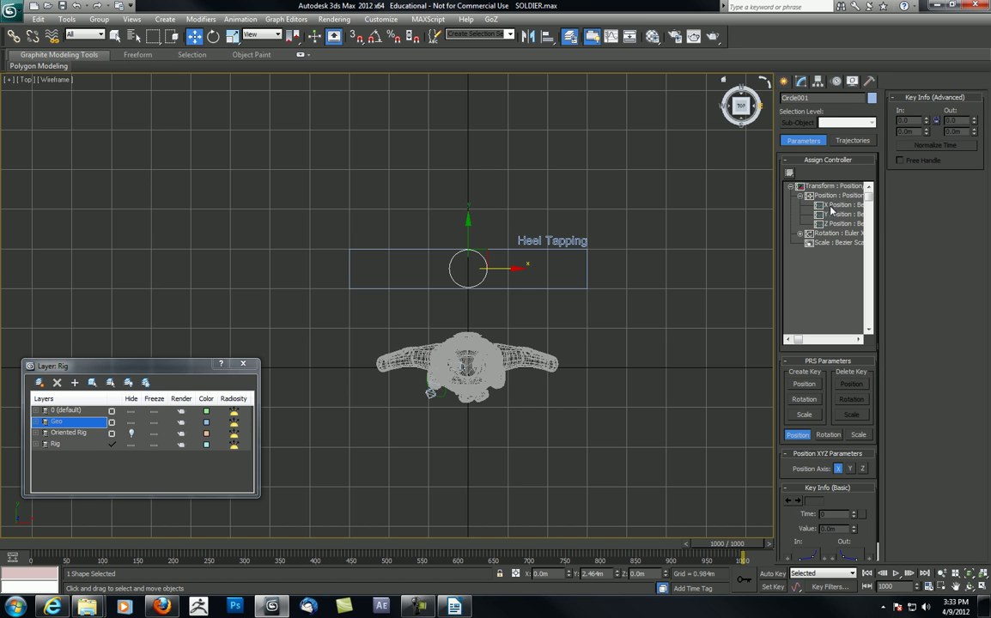
left_click(834, 206)
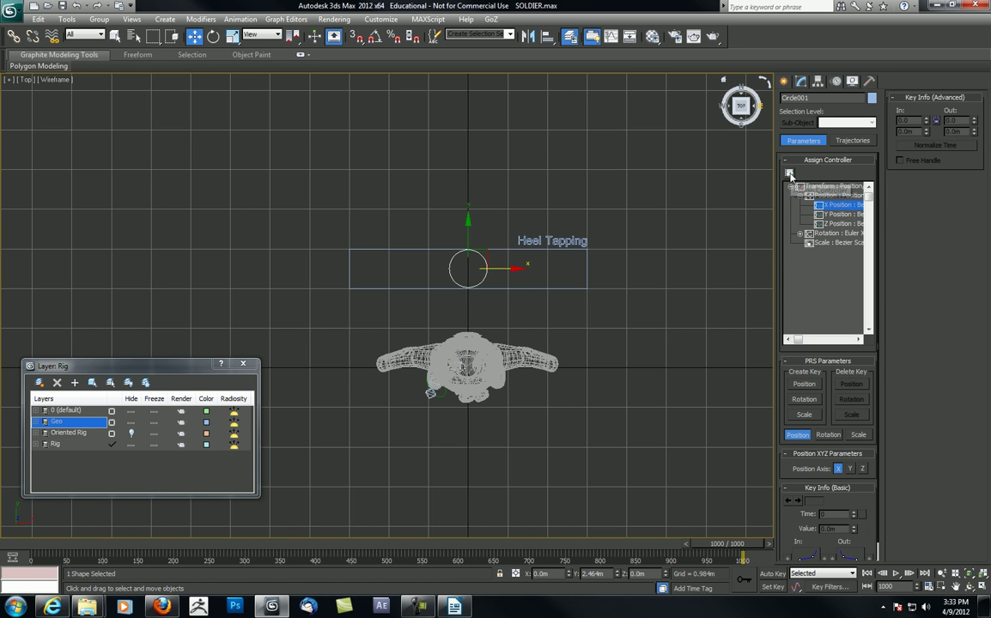
left_click(790, 173)
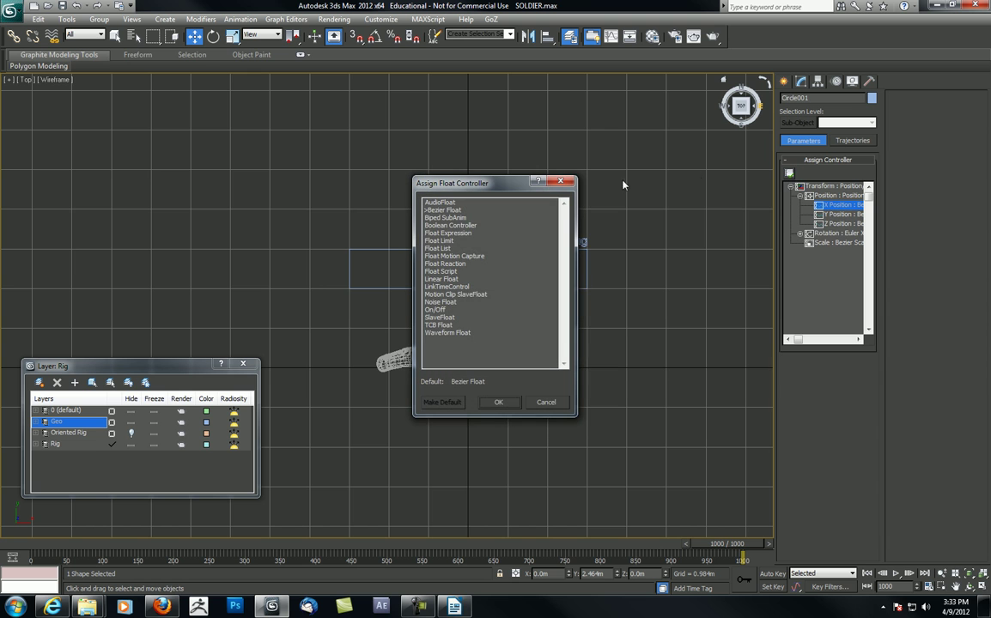
left_click(444, 241)
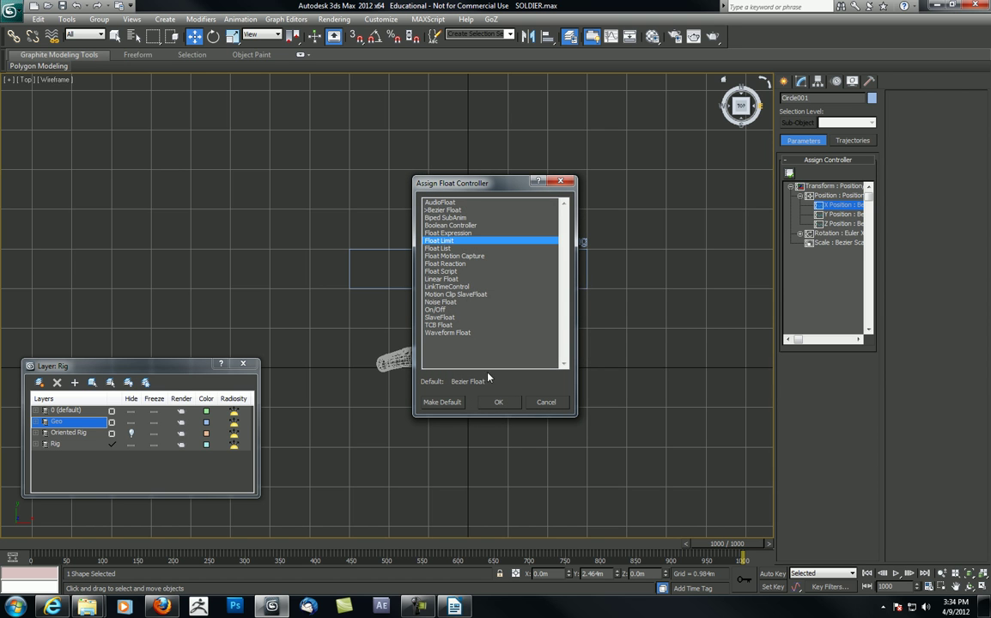
left_click(498, 402)
Set the Float Limit controller's upper limit to 3 and its lower limit to -3, and close its settings
left_click_drag(837, 188, 653, 211)
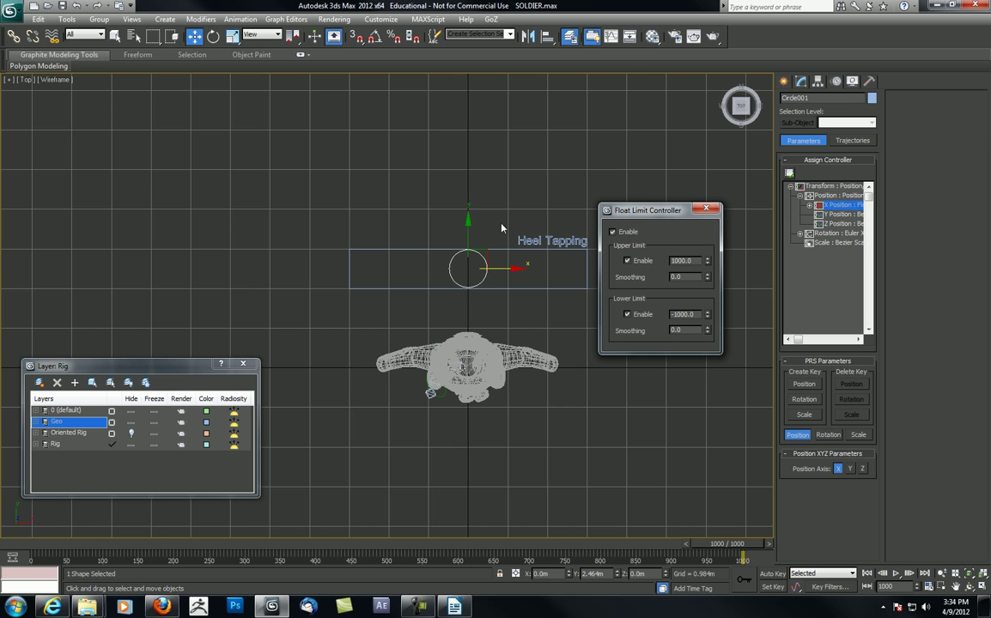
double_click(682, 260)
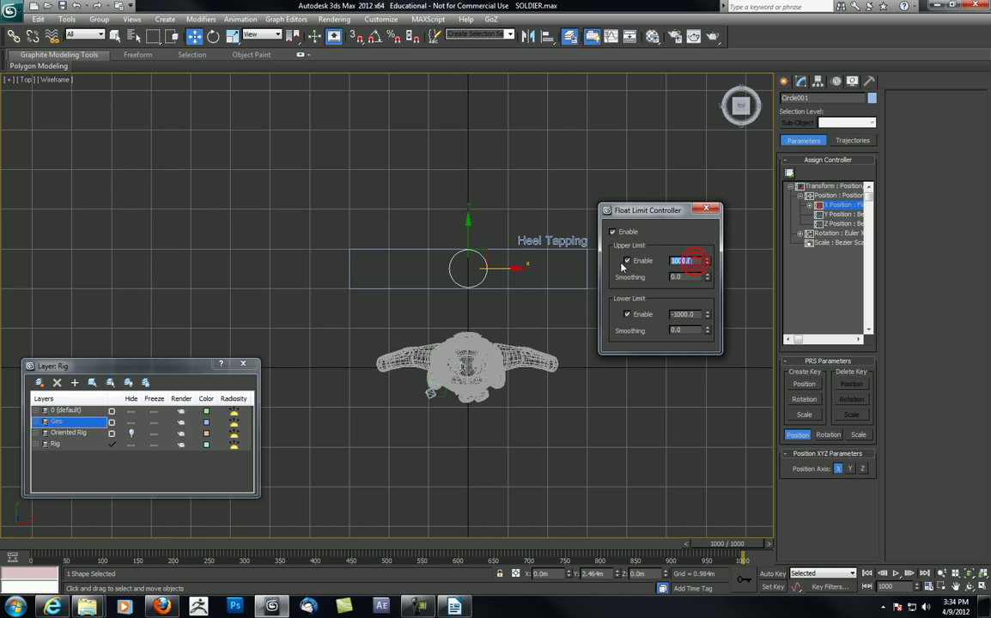
type("0")
key("Return")
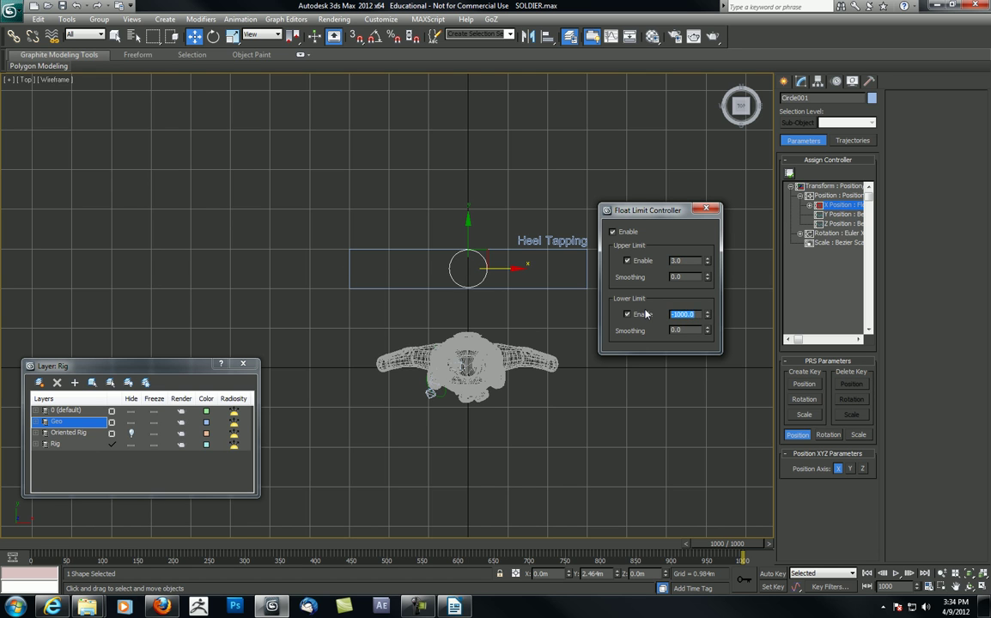
type("-3")
left_click(706, 209)
Slide the circle along the rectangle to test its X limits, and show its transform locks again
left_click_drag(508, 271, 425, 245)
left_click(816, 80)
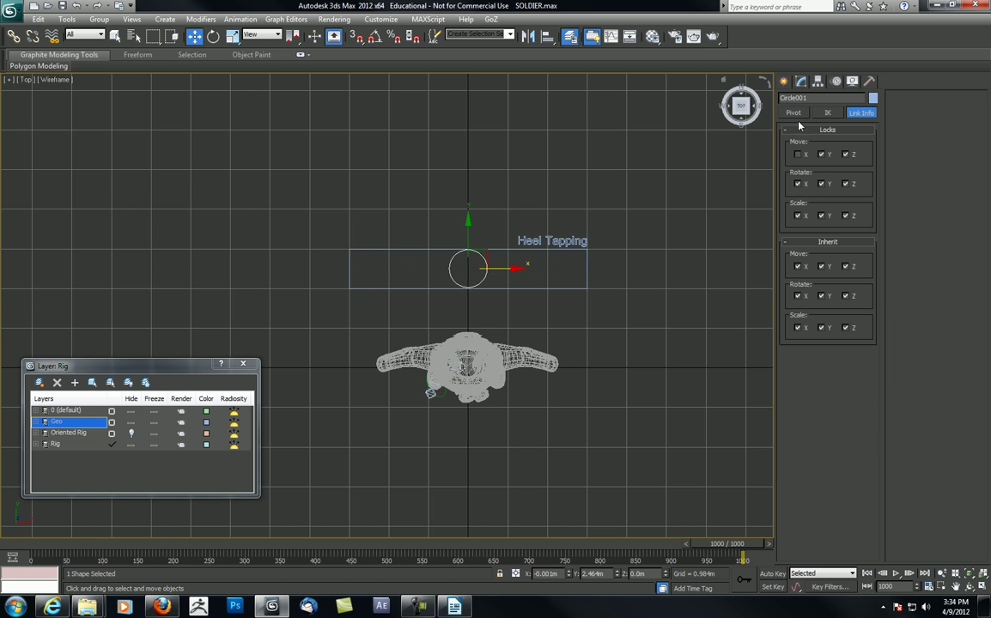
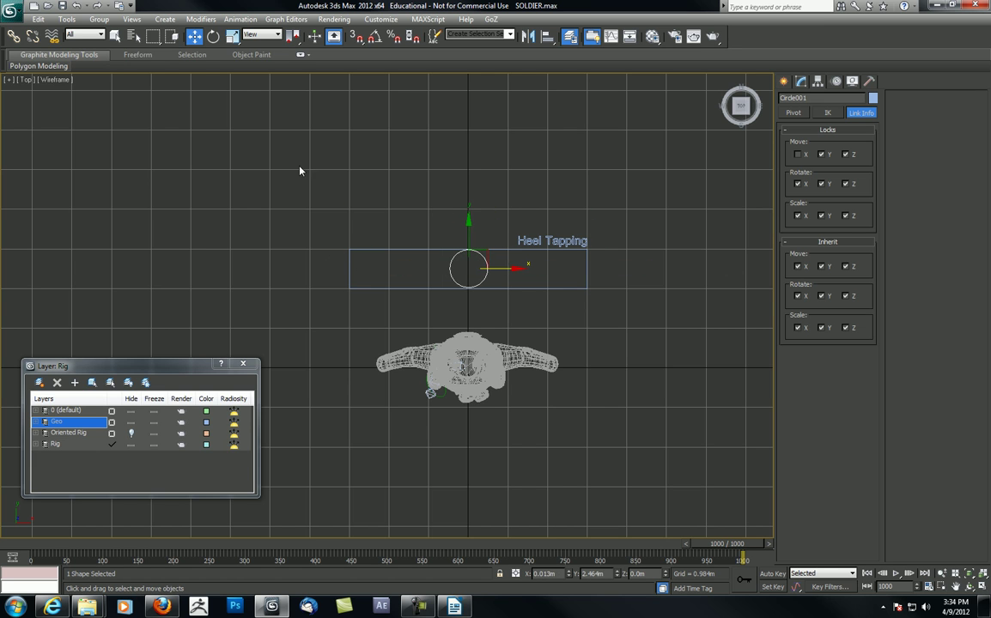
Link the circle to the surrounding rectangle
left_click(14, 36)
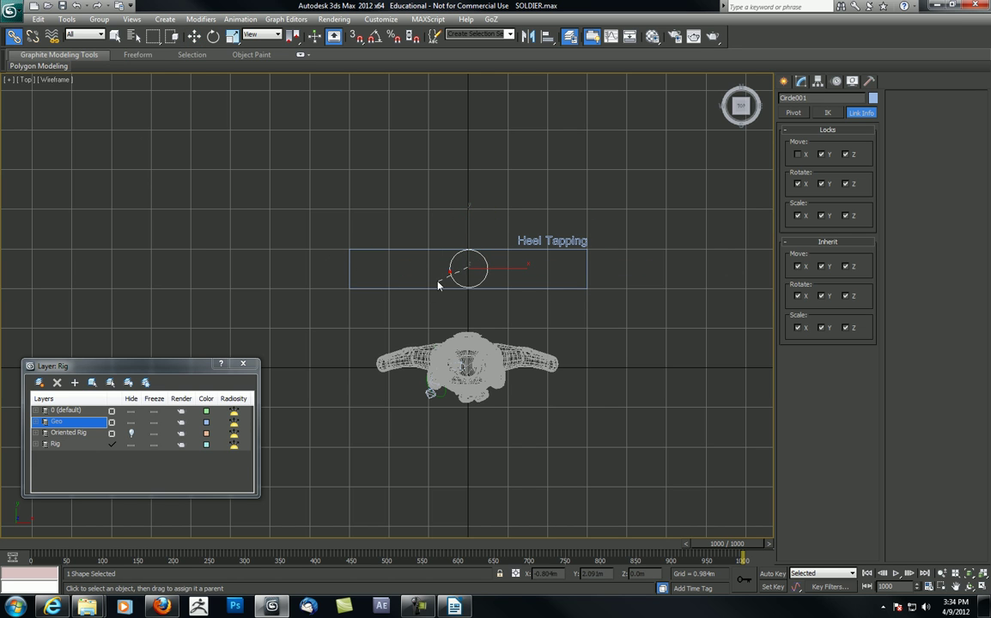
left_click_drag(420, 291, 420, 289)
key("w")
Move the rectangle with its linked circle and label to about X -0.07 m and Y 1.83 m
left_click(413, 288)
mouse_move(479, 265)
left_mouse_down()
mouse_move(484, 308)
mouse_move(693, 277)
mouse_move(461, 274)
mouse_move(456, 289)
mouse_move(494, 287)
mouse_move(462, 269)
mouse_move(472, 268)
mouse_move(432, 269)
mouse_move(476, 273)
left_mouse_up()
middle_click_drag(515, 268, 425, 209, "alt")
scroll(427, 268, "up", 2)
middle_click_drag(427, 267, 463, 173)
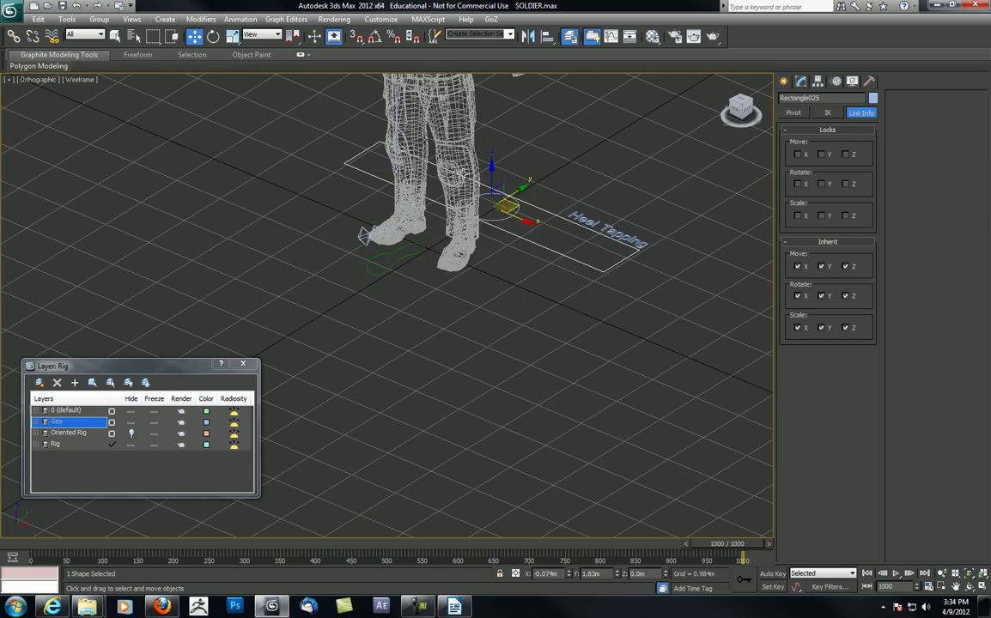
Move the rectangle with its linked circle and Heel Tapping label to about X -4.66 m and Y -1.61 m
left_click_drag(516, 203, 192, 196)
middle_click_drag(326, 209, 419, 202)
scroll(401, 248, "up", 2)
scroll(412, 232, "down", 2)
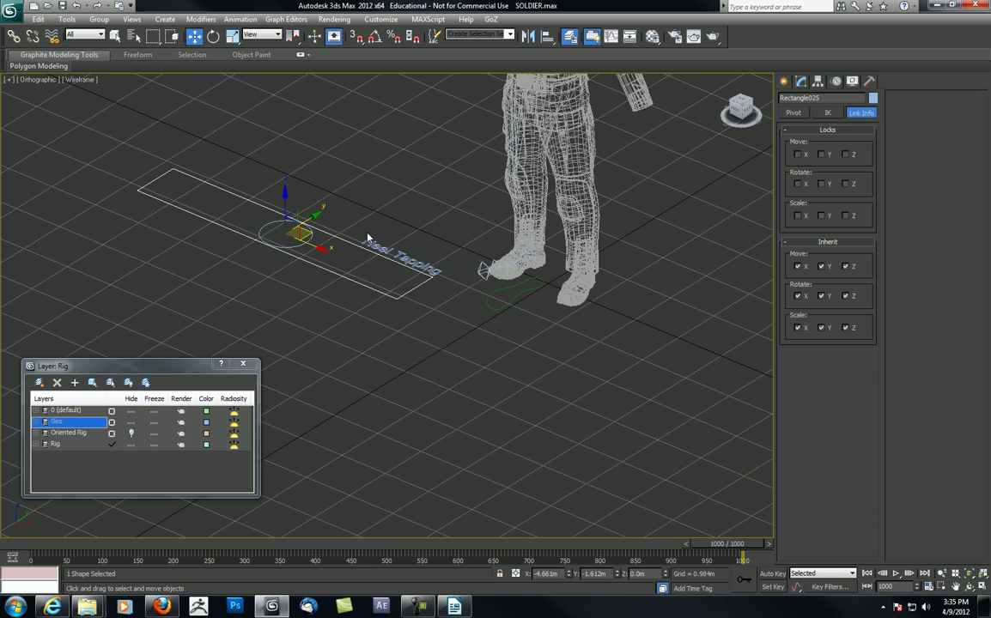
Clone the rectangle, circle and label together along the Y axis, making 2 evenly spaced copies of the slider
left_click_drag(124, 145, 407, 299)
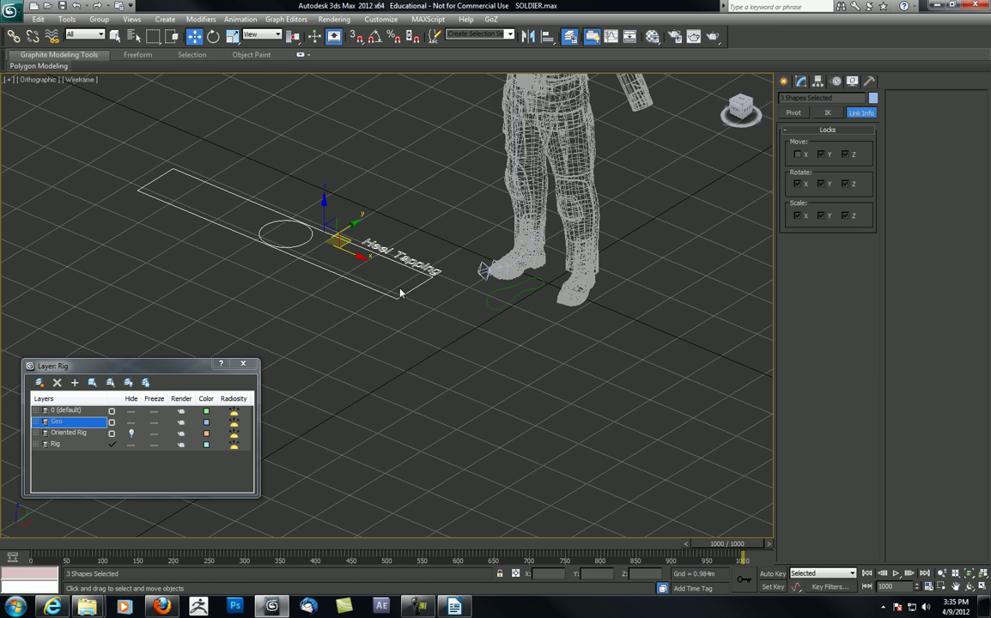
mouse_move(363, 238)
left_mouse_down("shift")
mouse_move(411, 216)
mouse_move(406, 192)
left_mouse_up("shift")
left_click_drag(508, 309, 469, 313)
type("2")
left_click(495, 352)
middle_click_drag(404, 226, 370, 274)
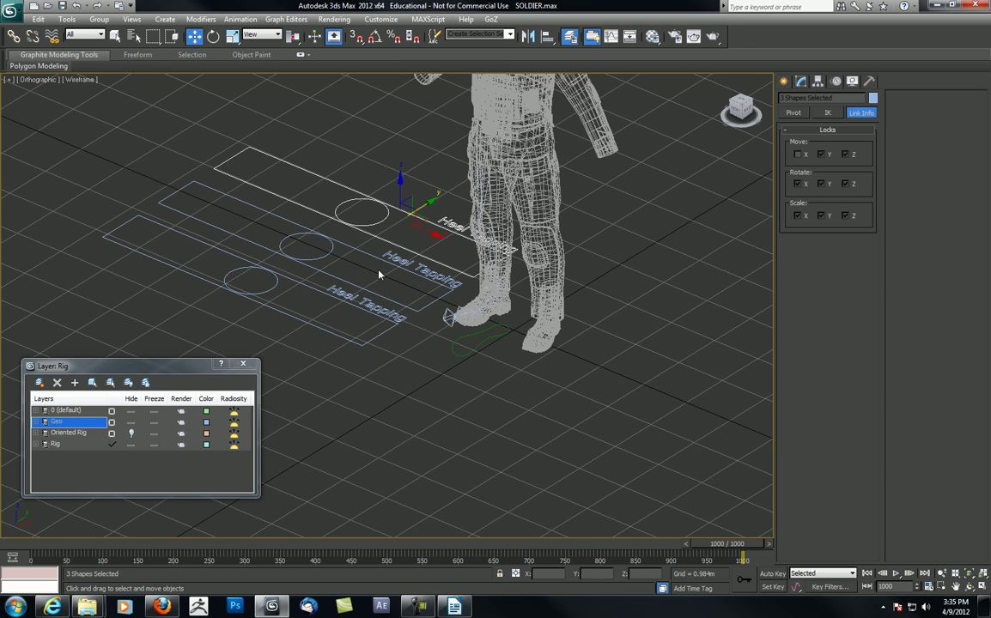
Change the middle slider's label text to Toe Rollin'
left_click(404, 260)
left_click(800, 81)
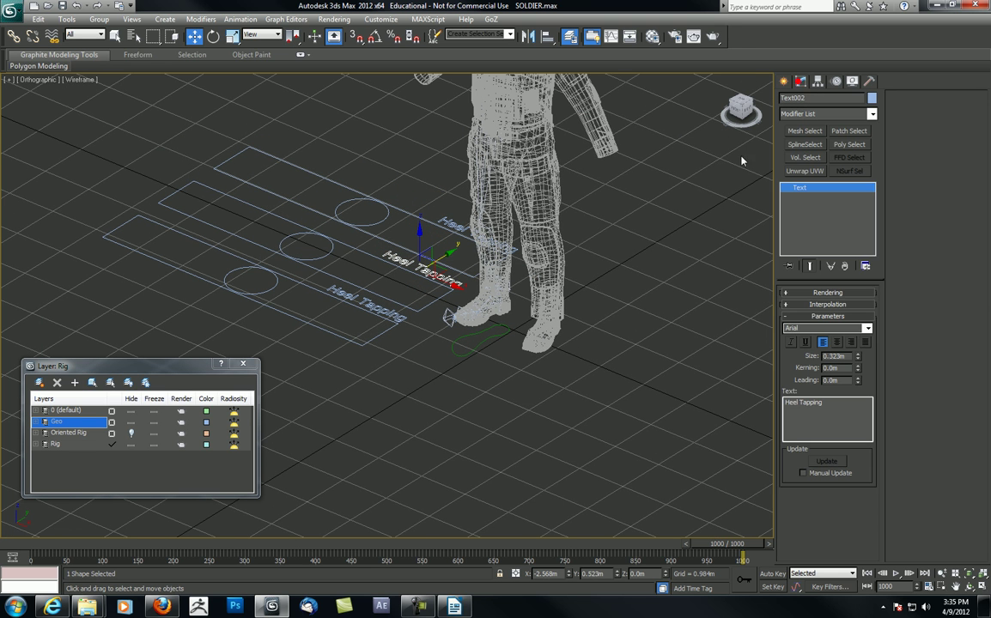
left_click_drag(831, 402, 739, 399)
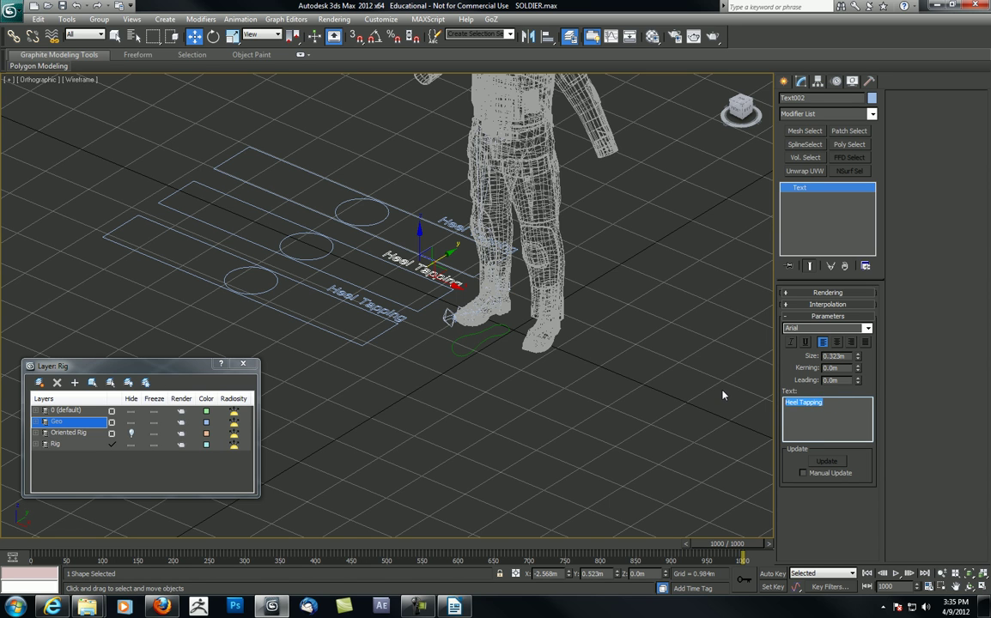
type("Toe Rollin'")
Change the label text of the farthest slider copy to Ball Rollin'
left_click(433, 224)
left_click_drag(826, 402, 757, 395)
type("Ball R")
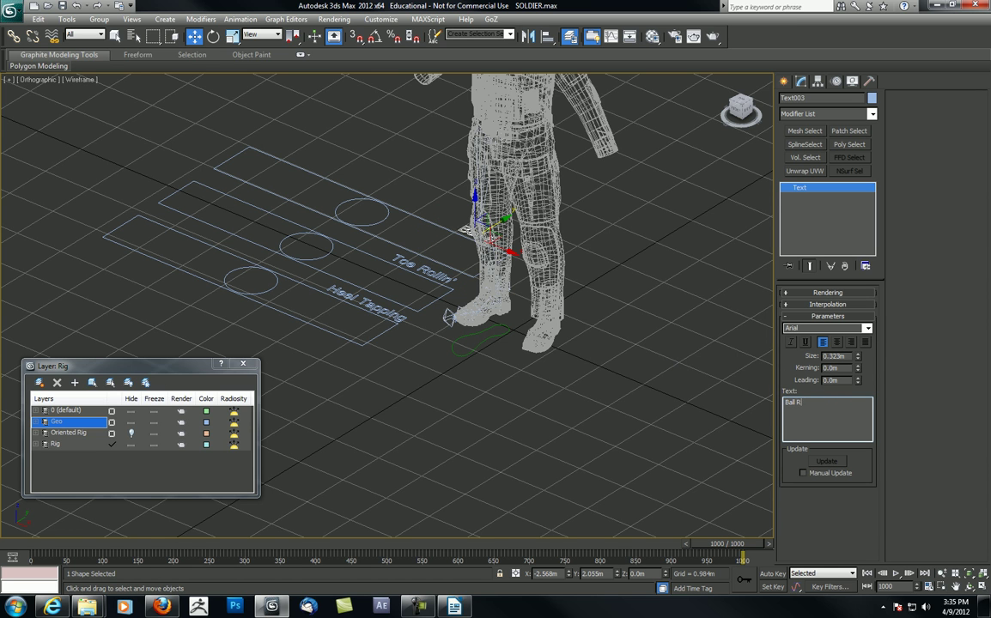
type("ollin'")
Change the original slider's label text to Heel Tappin' and clear the selection
left_click(343, 285)
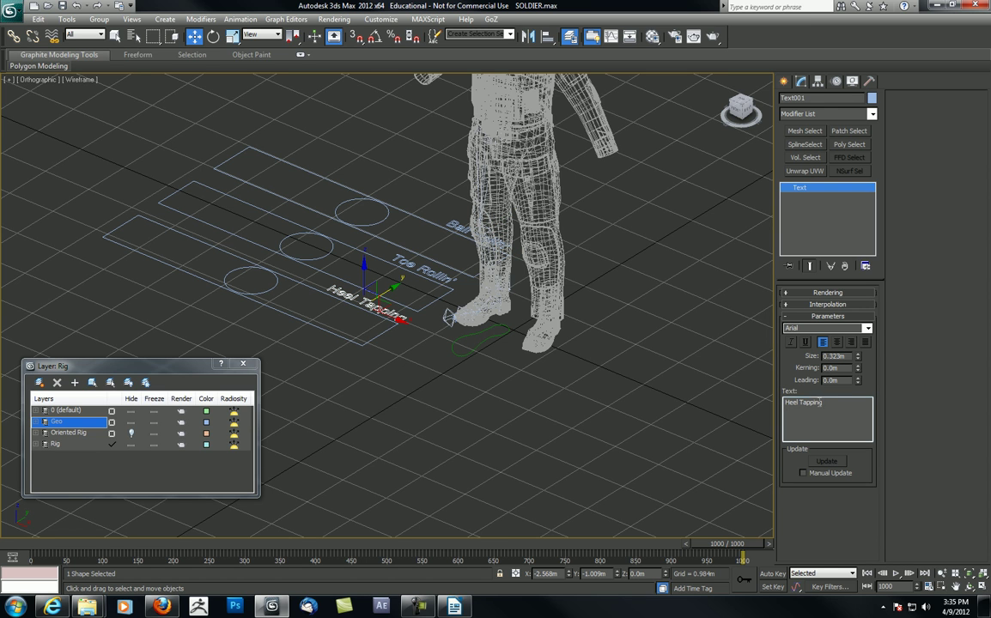
key("BackSpace")
type("'")
left_click(407, 188)
middle_click_drag(406, 193, 421, 177)
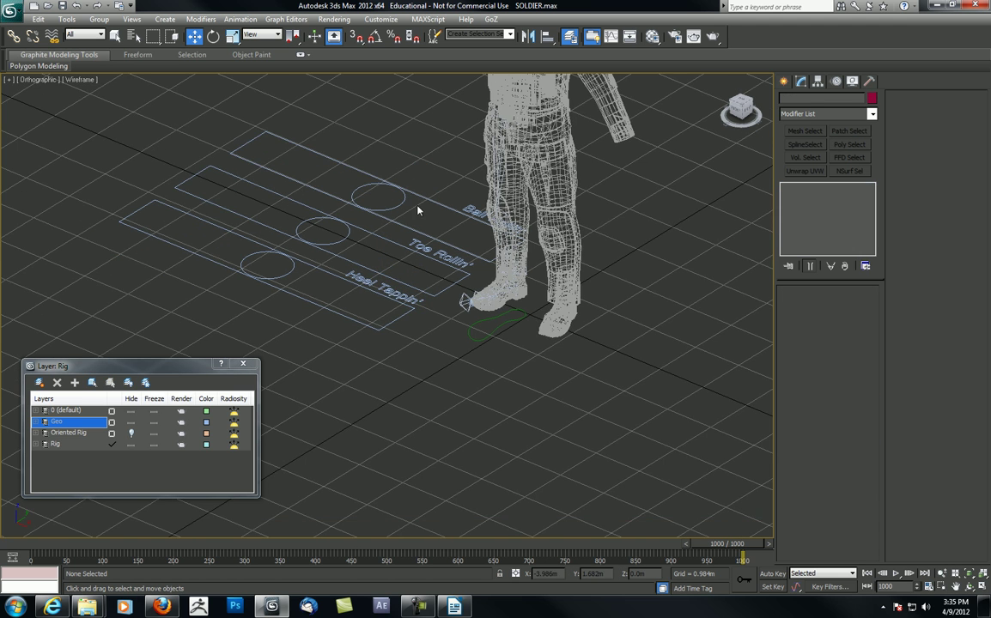
middle_click_drag(441, 214, 443, 237, "alt")
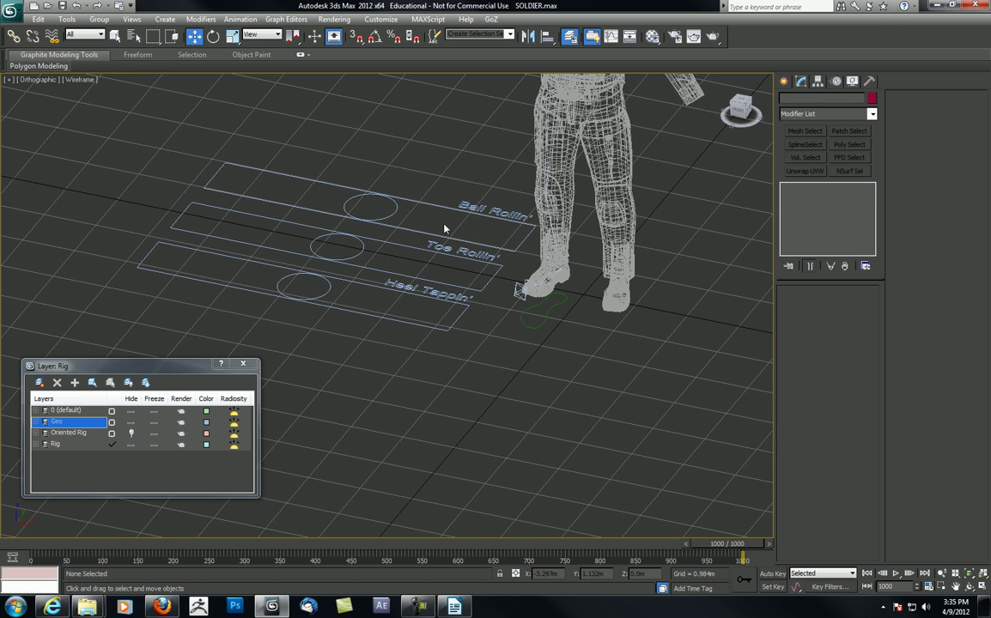
Select the three slider circles in turn, ending with the Heel Tappin' circle
left_click(373, 219)
left_click(358, 247)
left_click(323, 293)
middle_click_drag(416, 231, 371, 225)
scroll(403, 231, "up", 3)
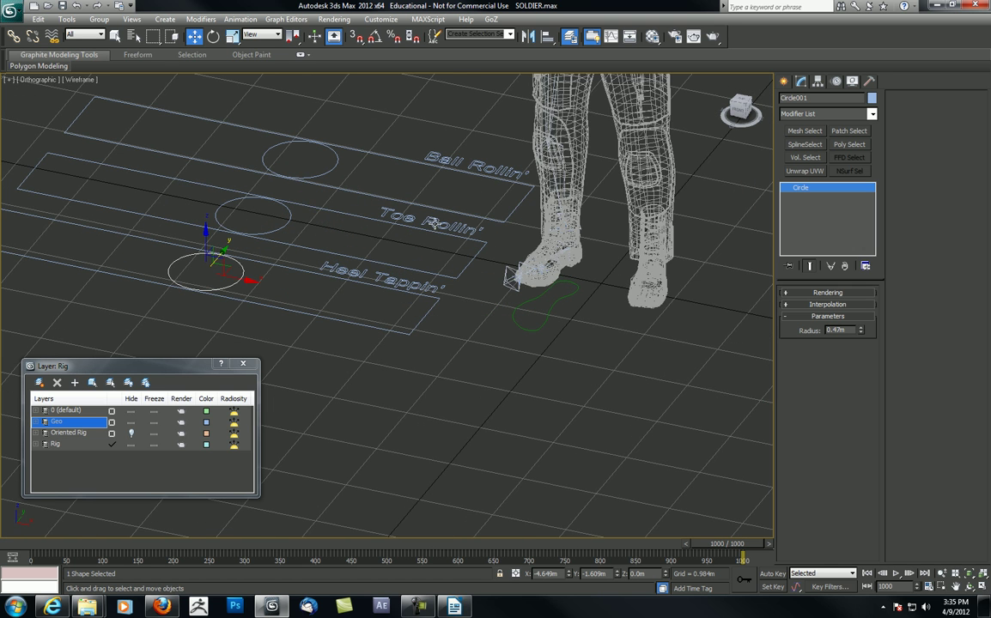
Switch the viewport to shaded display and hide the Geo layer, keeping the Oriented Rig layer hidden
key("F3")
middle_click_drag(472, 226, 433, 240)
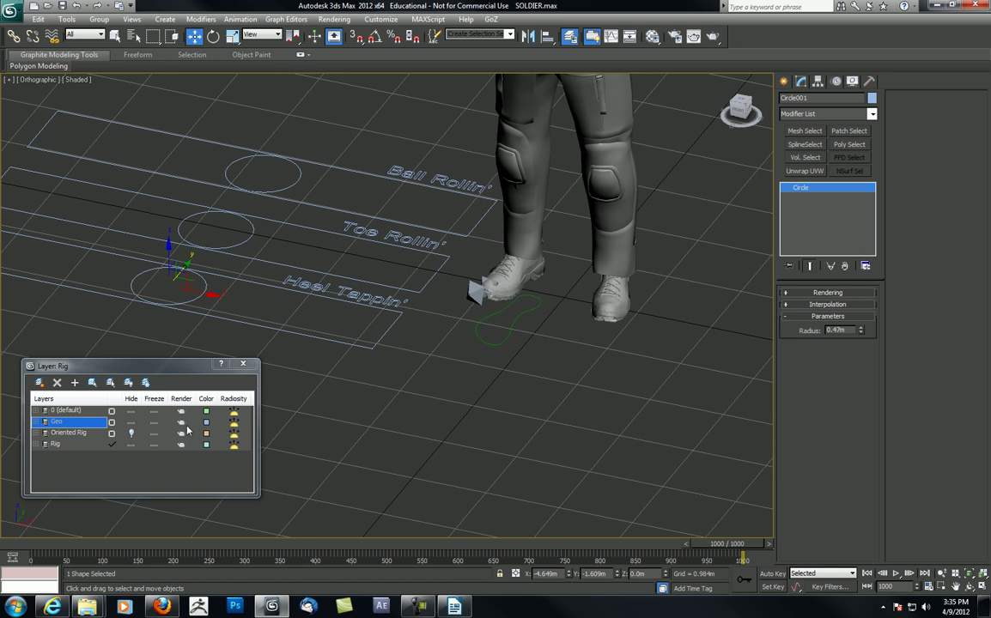
left_click(130, 431)
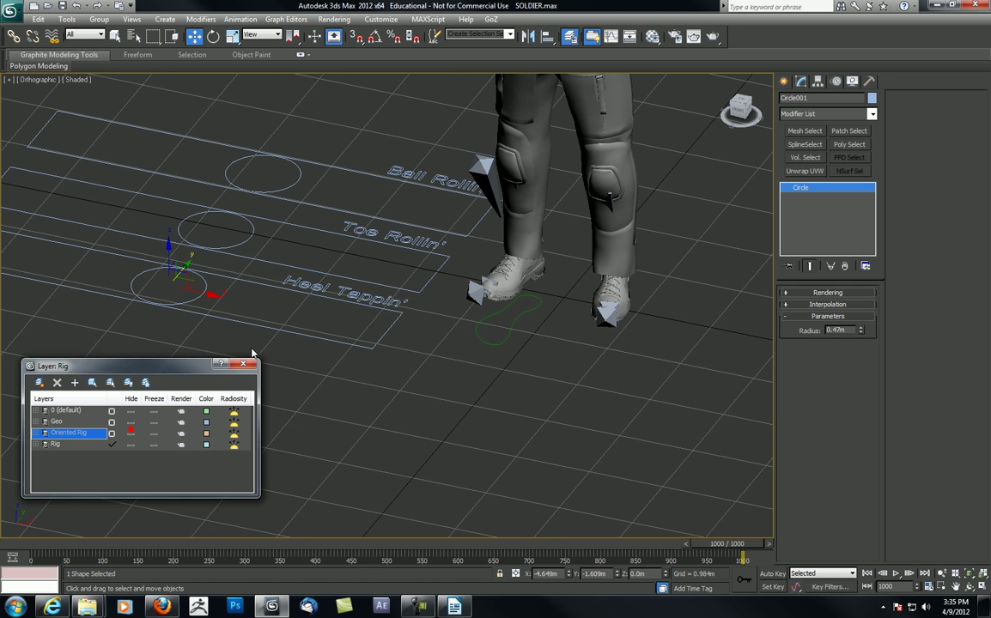
left_click(131, 434)
left_click(131, 421)
scroll(520, 279, "up", 2)
middle_click_drag(526, 251, 452, 307)
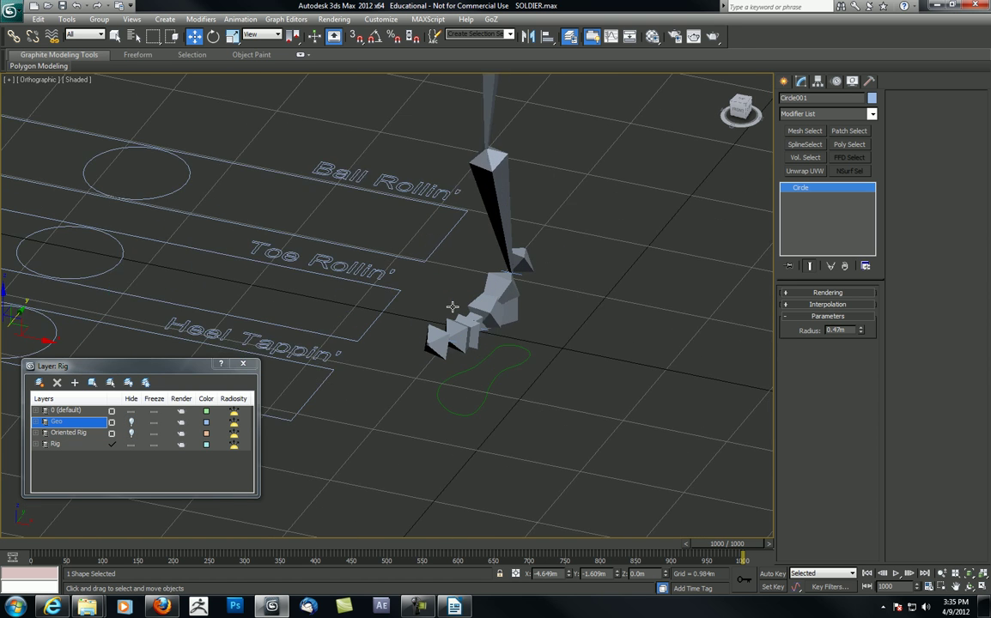
Try rotating the individual foot bones to preview the foot motions, and undo the last rotation
scroll(453, 306, "up", 2)
left_click(559, 325)
middle_click_drag(527, 308, 563, 277)
key("e")
left_click_drag(587, 259, 493, 357)
left_click(515, 304)
mouse_move(491, 300)
left_mouse_down()
mouse_move(462, 325)
mouse_move(469, 301)
mouse_move(419, 281)
mouse_move(422, 292)
mouse_move(492, 315)
left_mouse_up()
left_click(547, 274)
middle_click_drag(538, 268, 542, 299)
left_click_drag(548, 305, 530, 327)
key("ctrl+z")
middle_click_drag(489, 272, 539, 288)
scroll(541, 307, "down", 2)
scroll(536, 289, "down", 5)
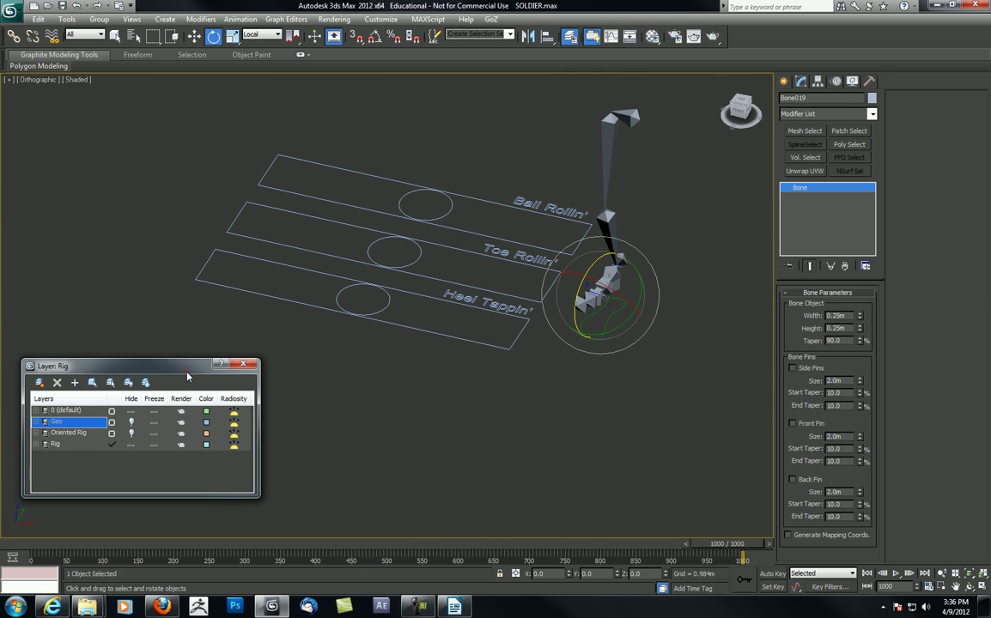
Close the layer window and open the Reaction Manager, placing it clear of the sliders and bones
left_click_drag(187, 373, 184, 382)
left_click(240, 373)
middle_click_drag(351, 243, 515, 313)
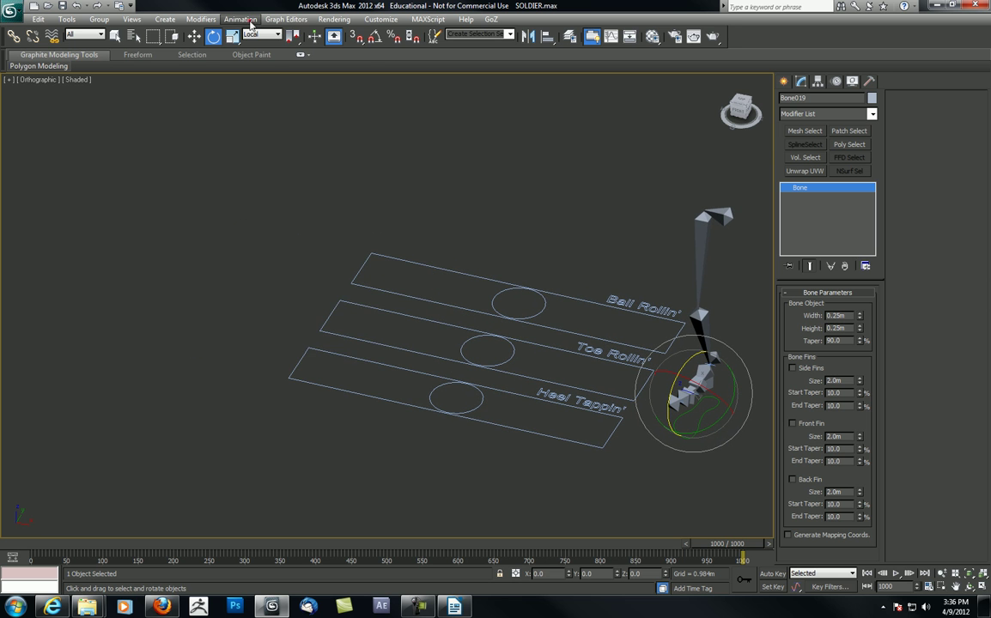
left_click(240, 19)
left_click(247, 242)
left_click_drag(437, 121, 118, 119)
middle_click_drag(525, 193, 517, 276, "alt")
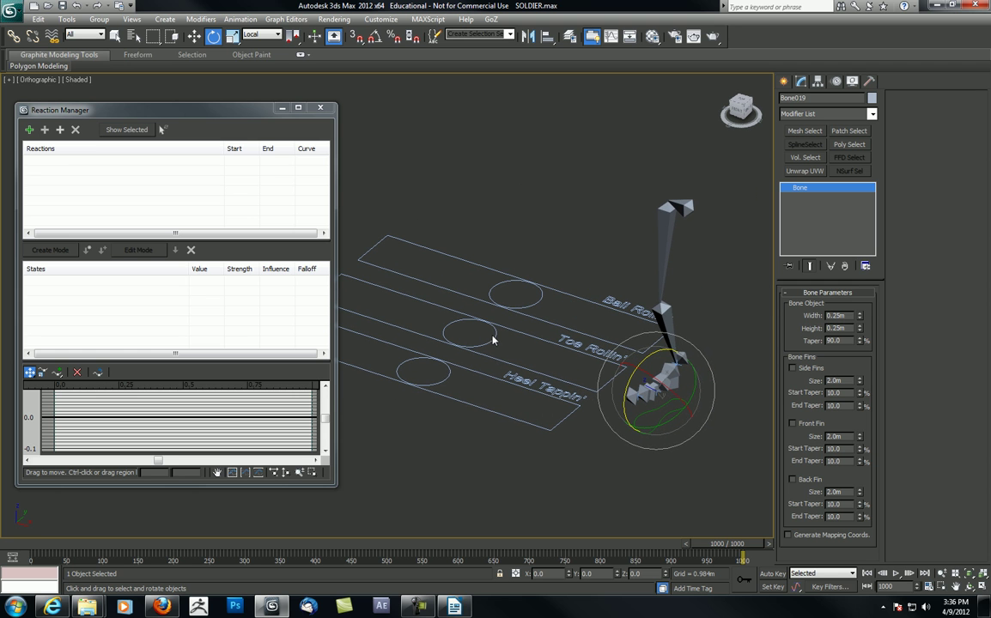
Add the Heel Tappin' circle's X Position limited controller (Bezier Float) as the reaction master
left_click(438, 386)
middle_click_drag(433, 218, 461, 209)
scroll(461, 209, "down", 2)
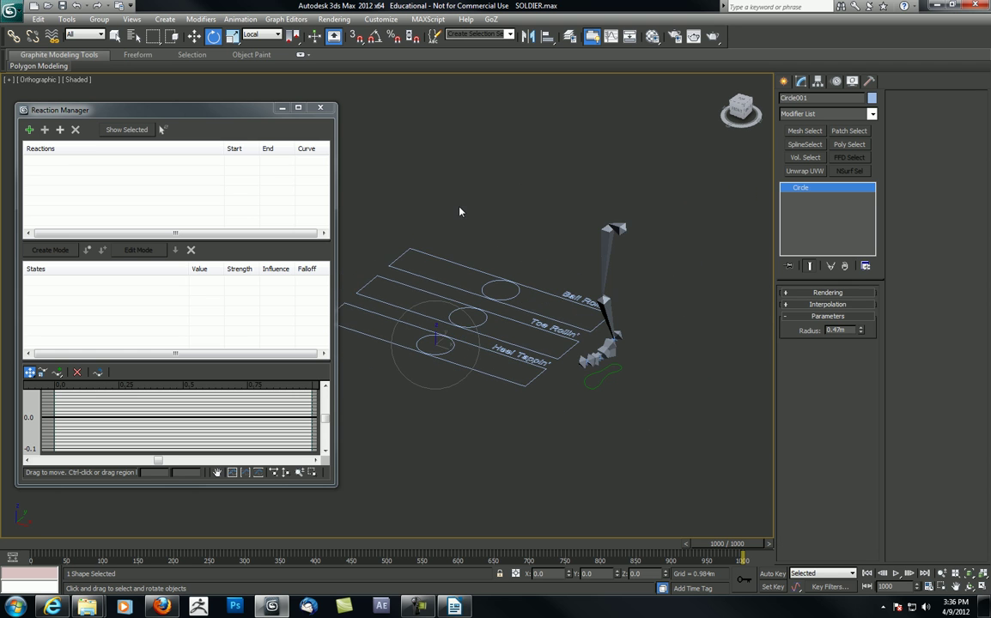
left_click_drag(219, 112, 233, 108)
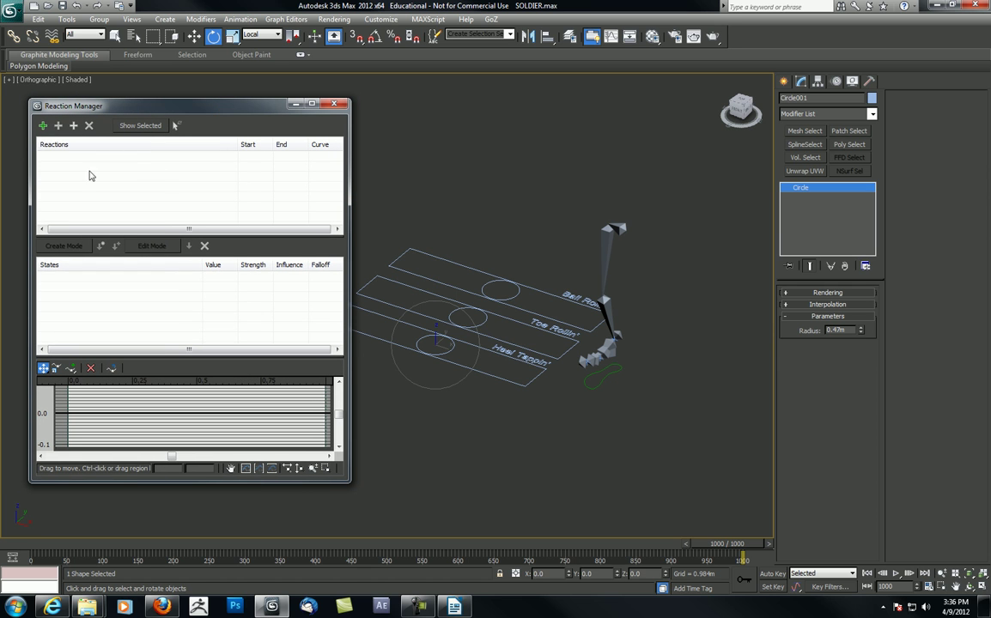
left_click(43, 127)
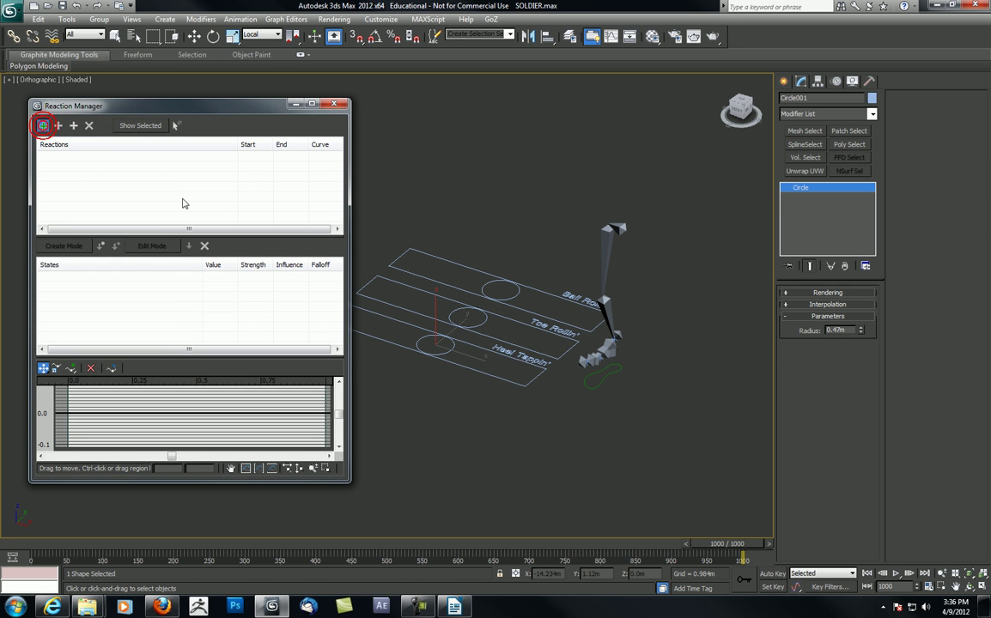
left_click(421, 337)
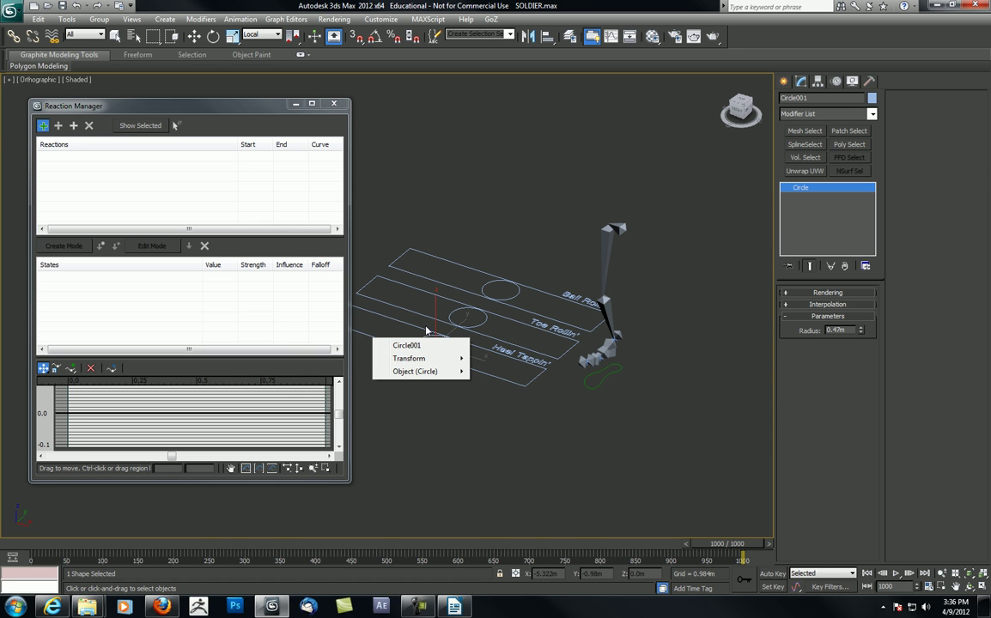
mouse_move(407, 358)
mouse_move(328, 358)
mouse_move(258, 360)
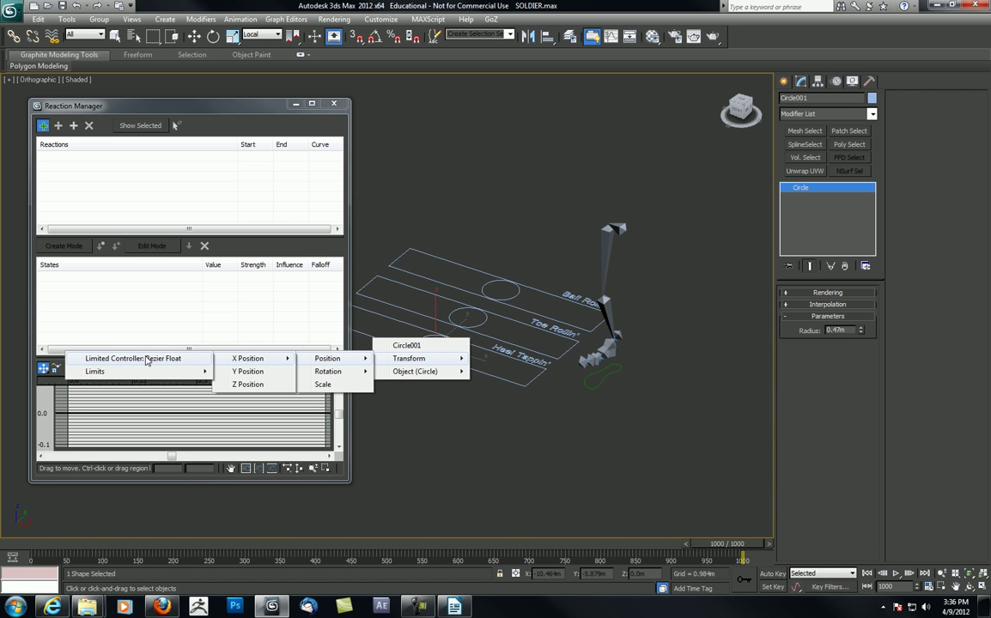
left_click(146, 360)
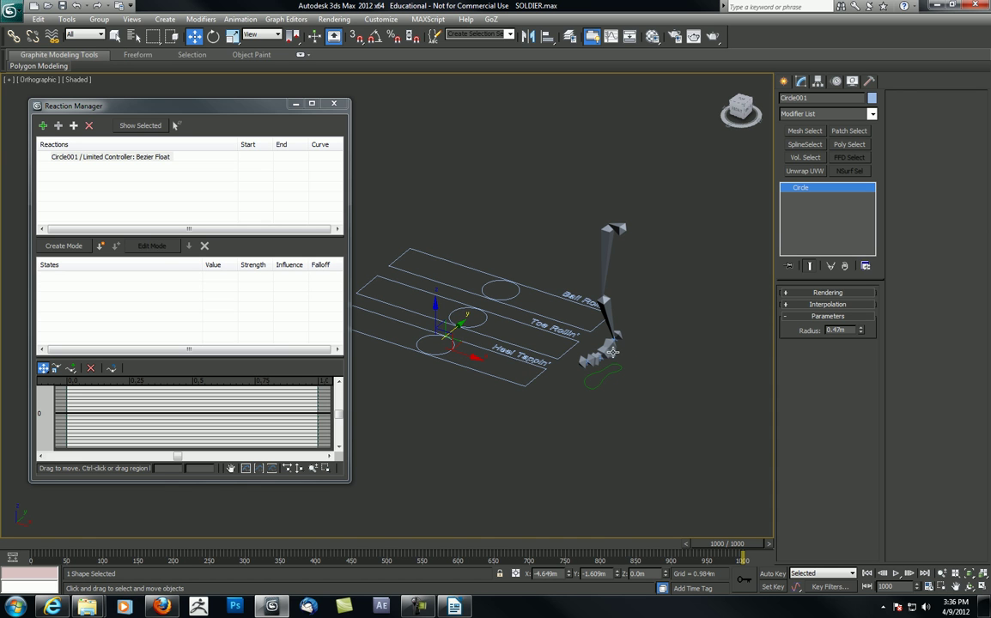
Add the Y Rotation of foot bone Bone017 as a slave of the circle's reaction master
left_click(57, 126)
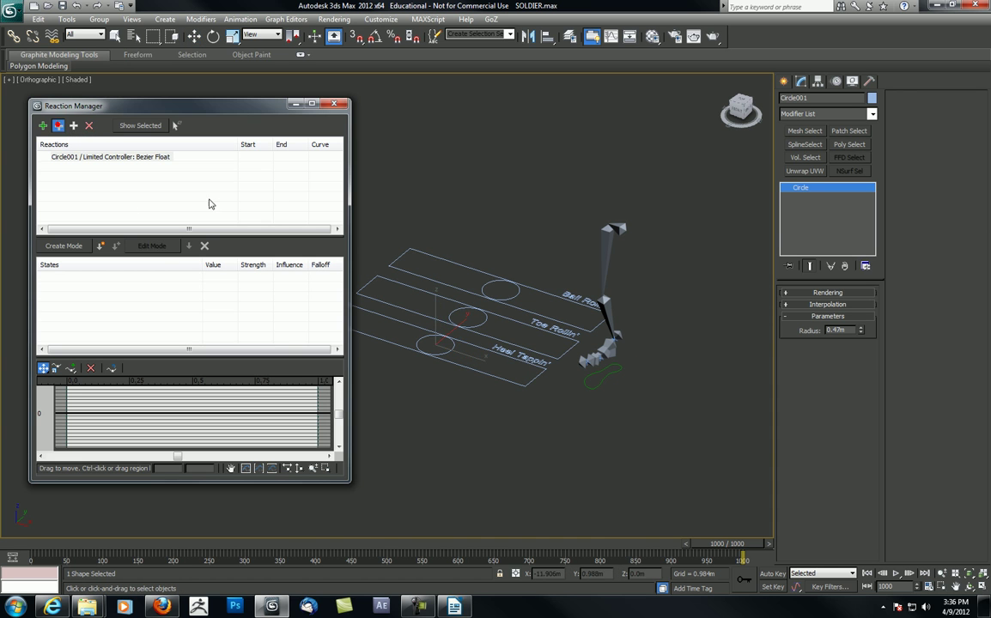
middle_click_drag(614, 352, 570, 324)
scroll(643, 283, "up", 5)
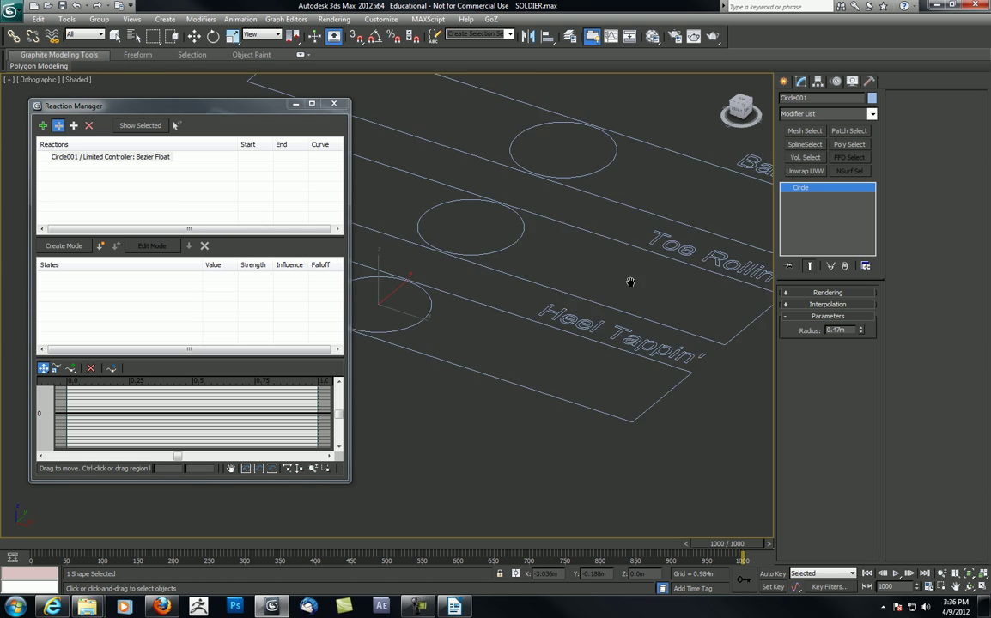
middle_click_drag(643, 283, 327, 290)
left_click(526, 343)
mouse_move(558, 350)
mouse_move(486, 368)
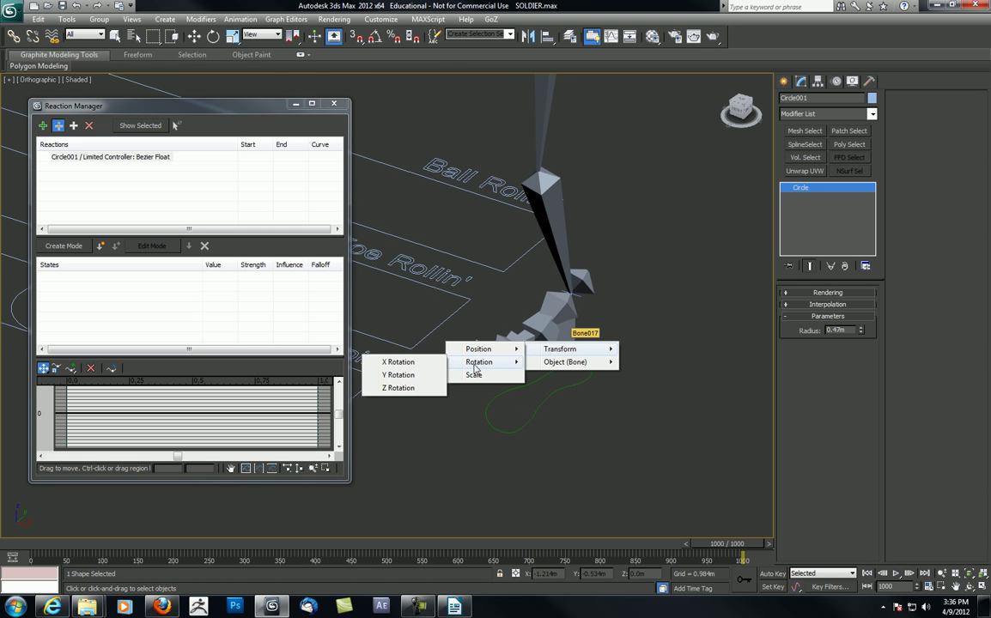
left_click(403, 375)
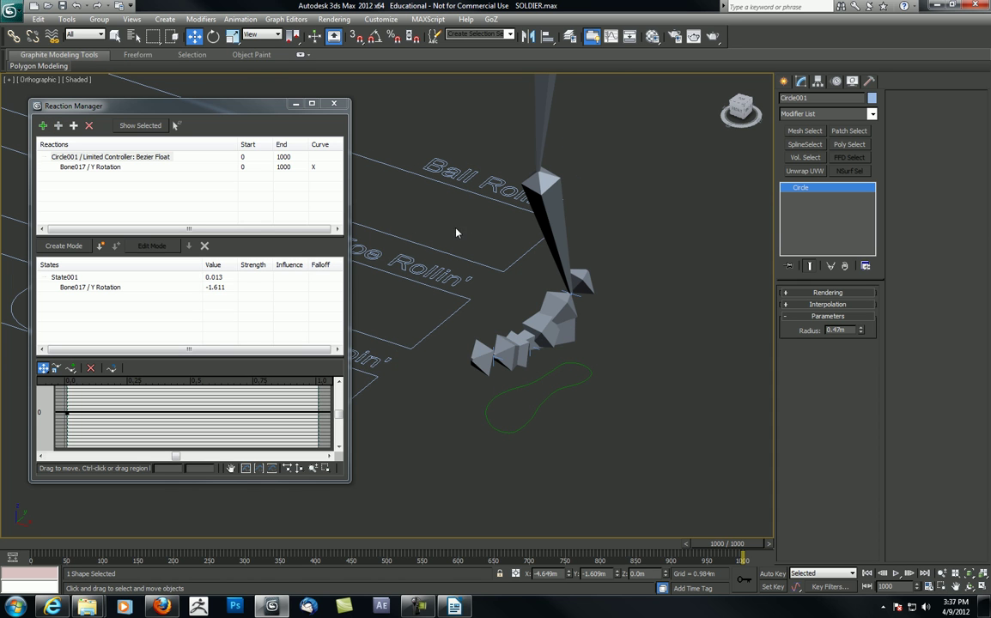
Select foot bone Bone017 and try rotating it about a local axis
middle_click_drag(456, 234, 571, 217)
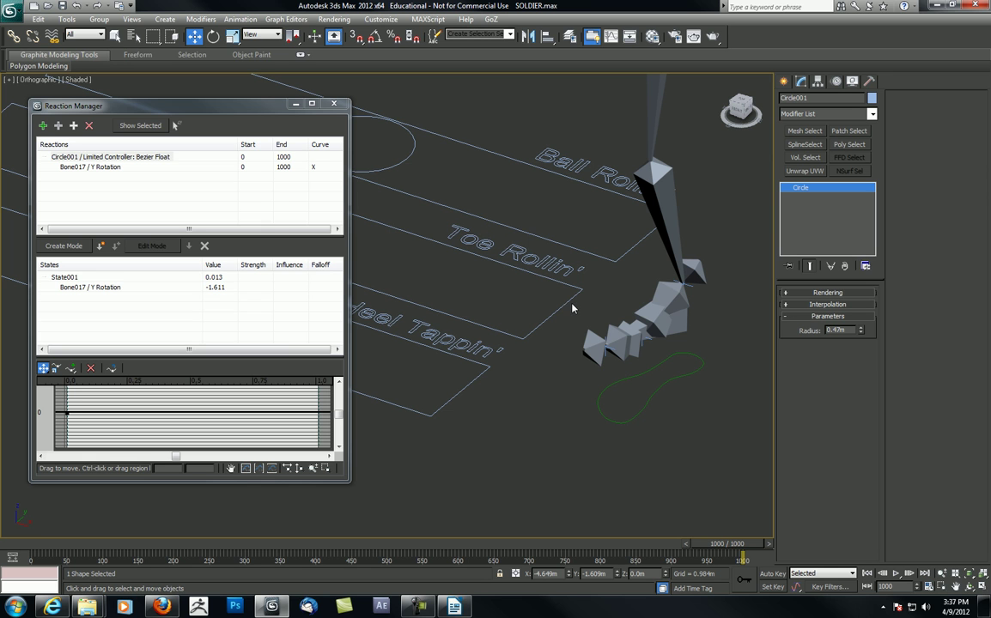
left_click(686, 330)
key("e")
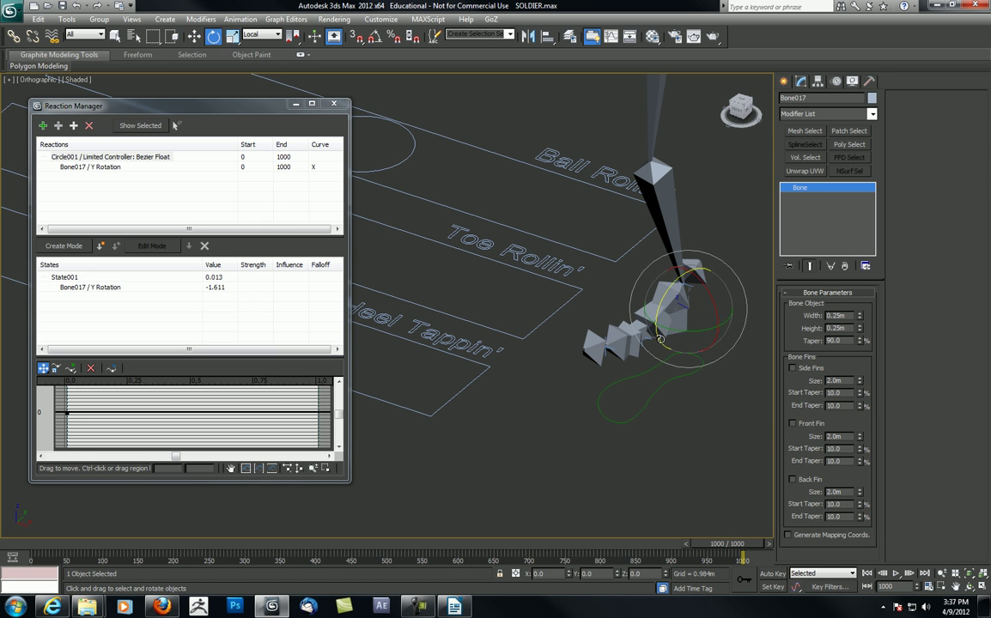
left_click_drag(658, 314, 653, 319)
middle_click_drag(644, 273, 615, 271)
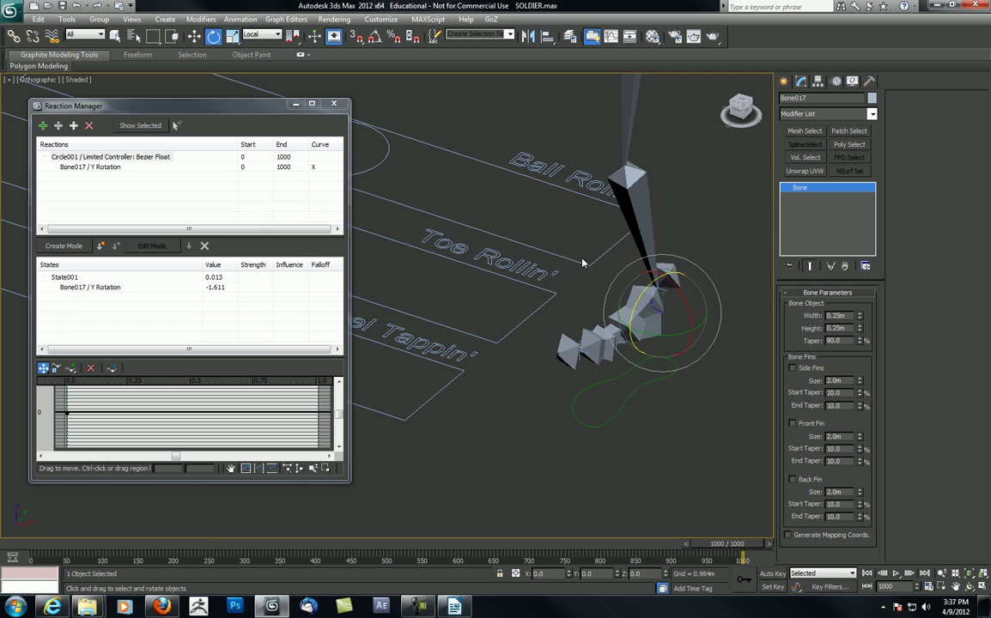
Add two more reaction states, setting the master value to 3 for State002 and -3 for State003
left_click(65, 277)
left_click(101, 246)
left_click(100, 247)
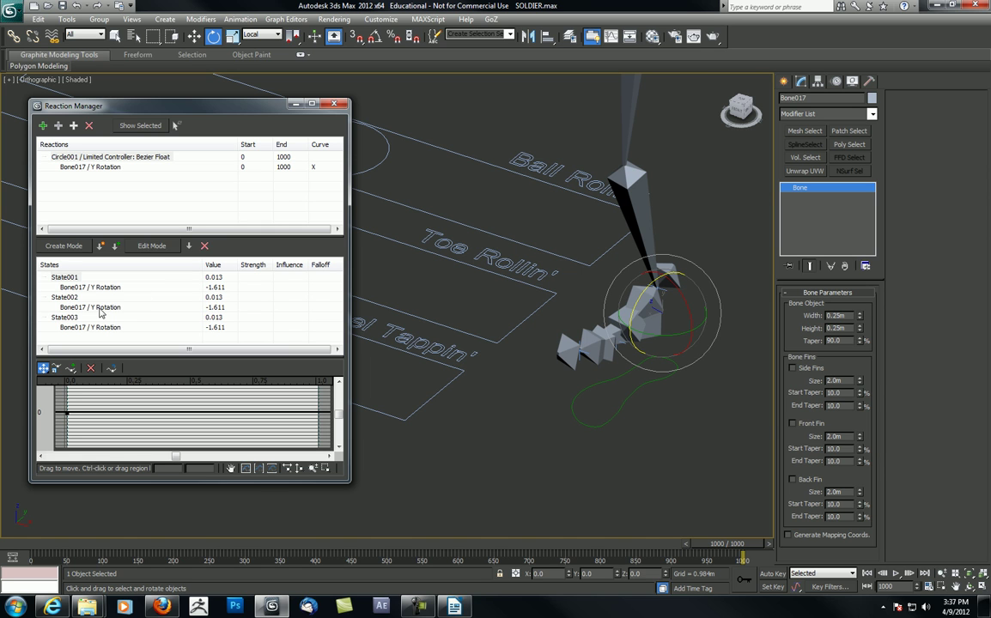
left_click(214, 297)
left_click(213, 297)
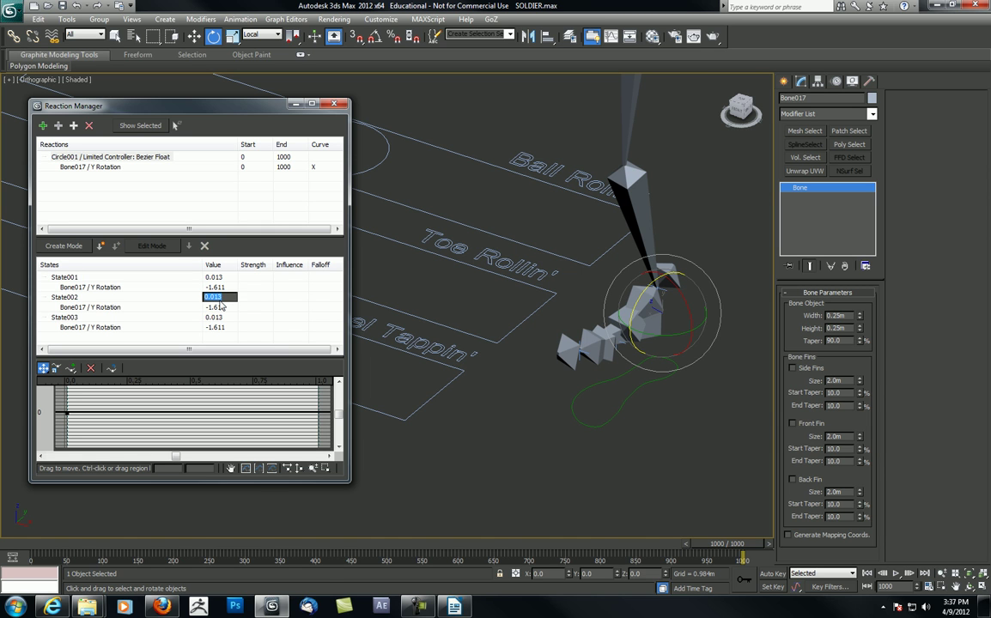
type("3")
key("Return")
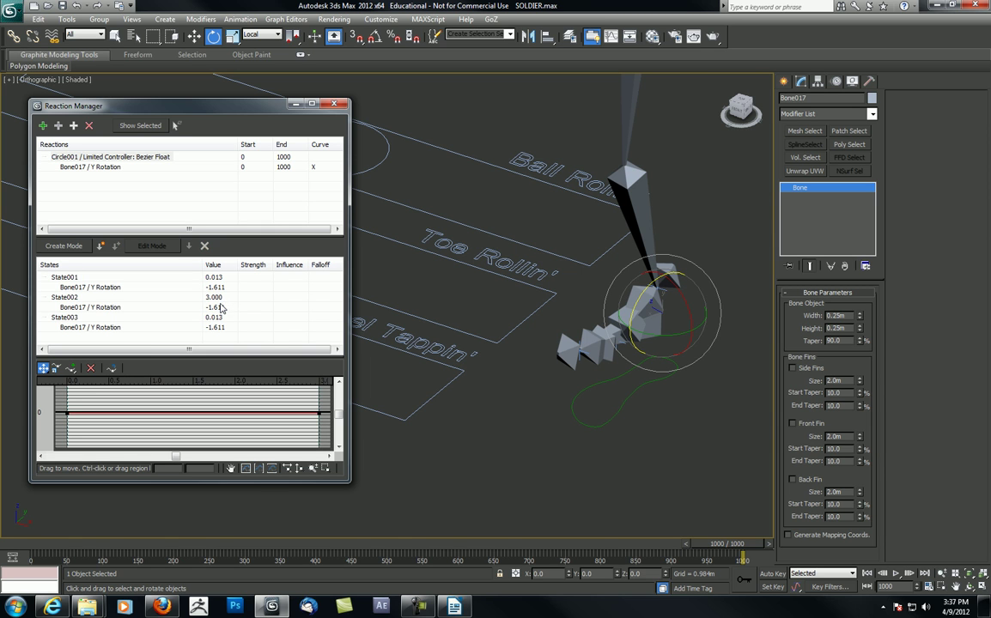
double_click(211, 318)
type("-3")
key("Return")
Edit State002 by rotating Bone017 so the toes tip upward, and widen the states' Value column
middle_click_drag(457, 258, 670, 239)
scroll(433, 277, "down", 2)
middle_click_drag(434, 277, 341, 255)
left_click(64, 297)
left_click(151, 246)
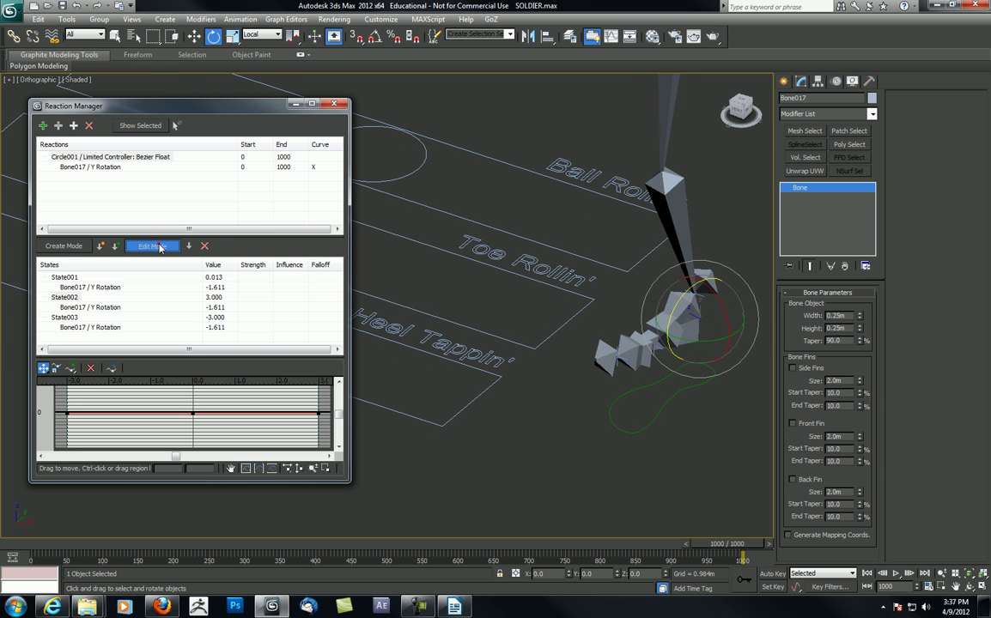
left_click_drag(679, 306, 697, 267)
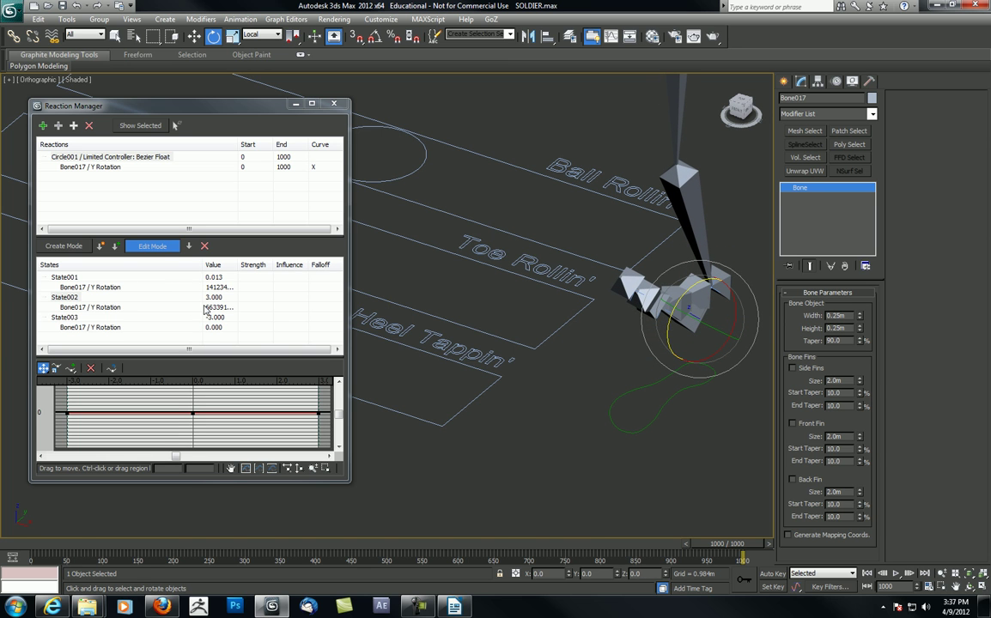
left_click_drag(237, 265, 329, 273)
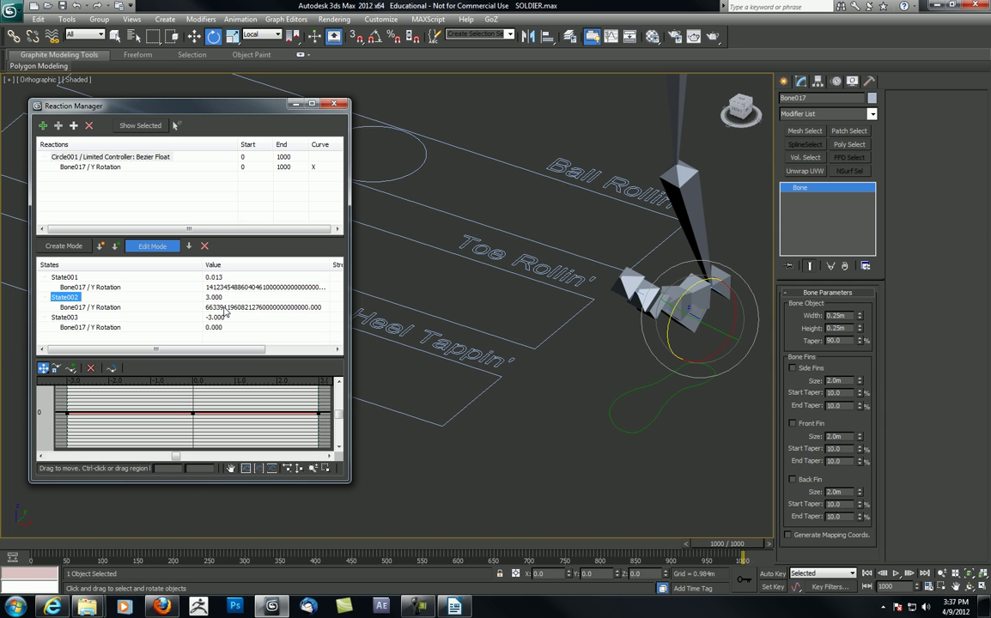
Finish editing State002, then reopen the Reaction Manager beside the foot bones and widen its states' Value column
left_click(162, 247)
left_click_drag(236, 105, 207, 119)
left_click(294, 121)
left_click(240, 19)
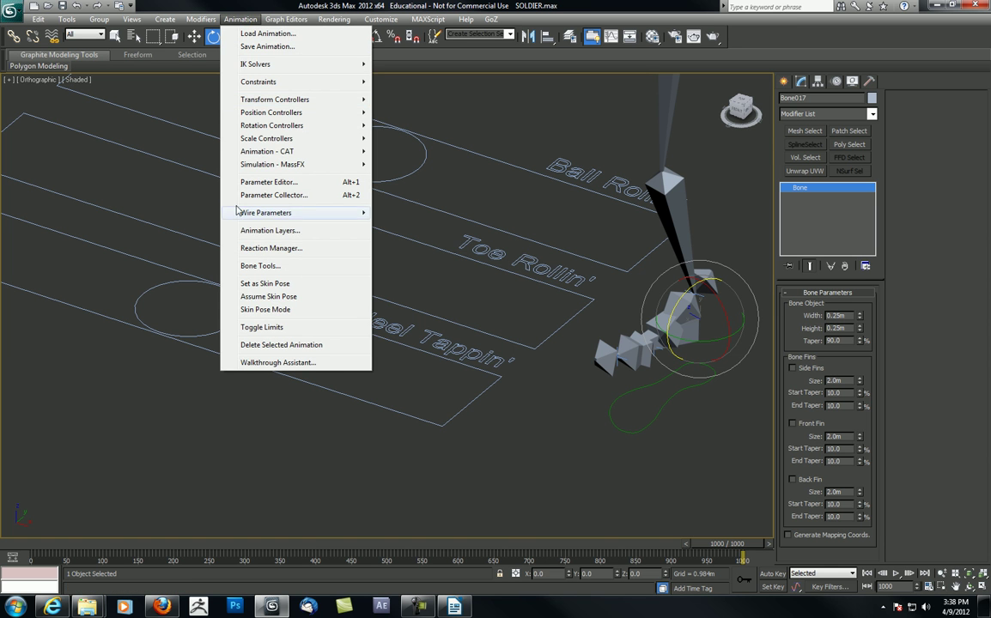
left_click(249, 248)
left_click_drag(463, 114, 171, 110)
left_click_drag(251, 266, 299, 266)
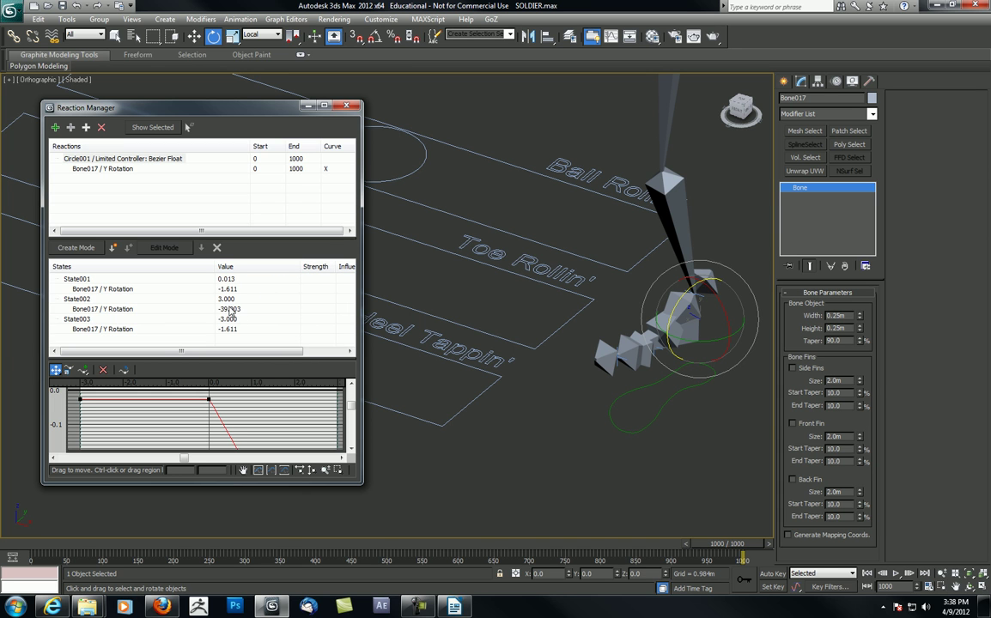
Edit State003 by rotating Bone017 the opposite way to about 38 degrees of Y Rotation, and fit the reaction curve in the graph
left_click(77, 299)
left_click(168, 247)
left_click_drag(610, 286, 615, 336)
left_click(165, 248)
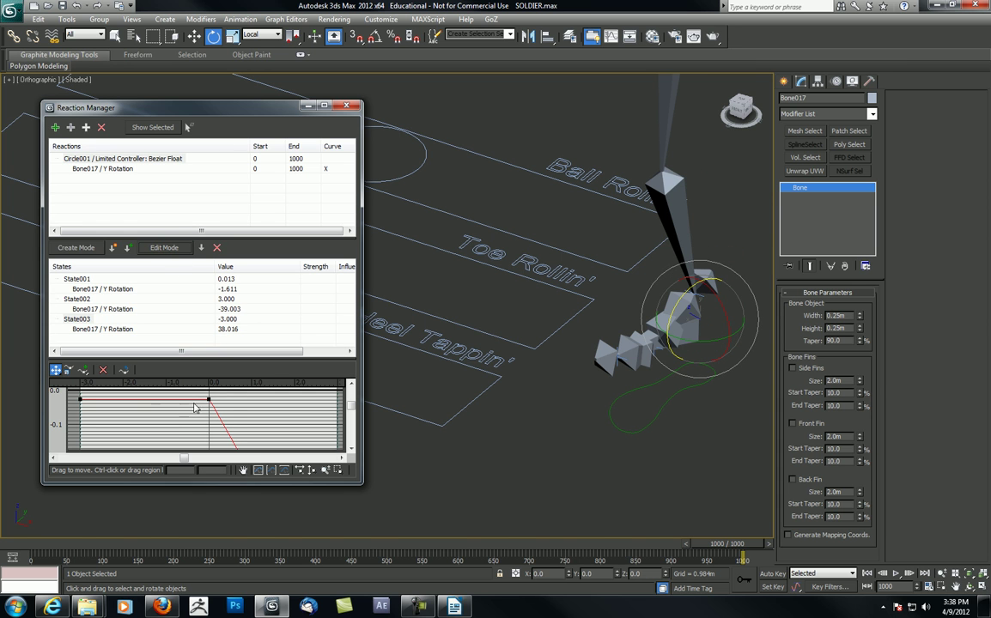
left_click(257, 470)
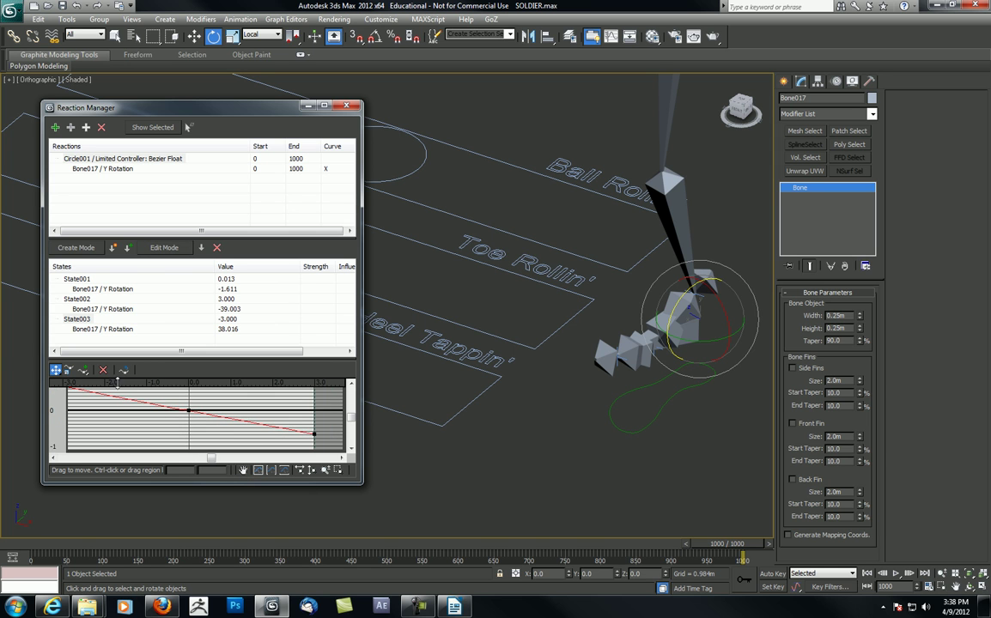
middle_click_drag(150, 409, 170, 418)
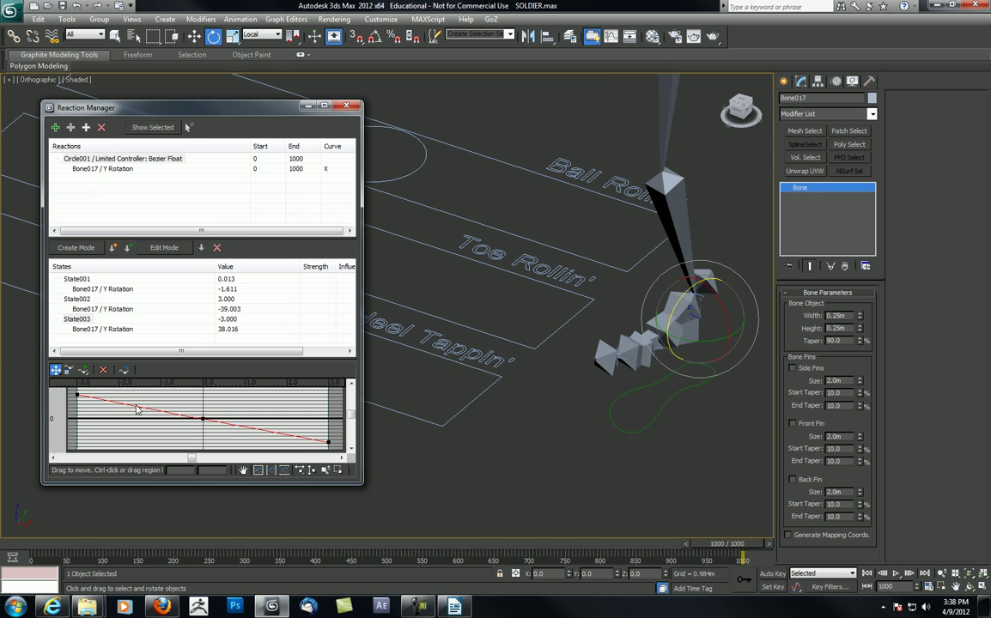
Slide the Heel Tappin' circle along its track to test how it tilts the foot
mouse_move(503, 323)
middle_mouse_down("alt")
mouse_move(562, 283)
mouse_move(498, 316)
middle_mouse_up("alt")
key("w")
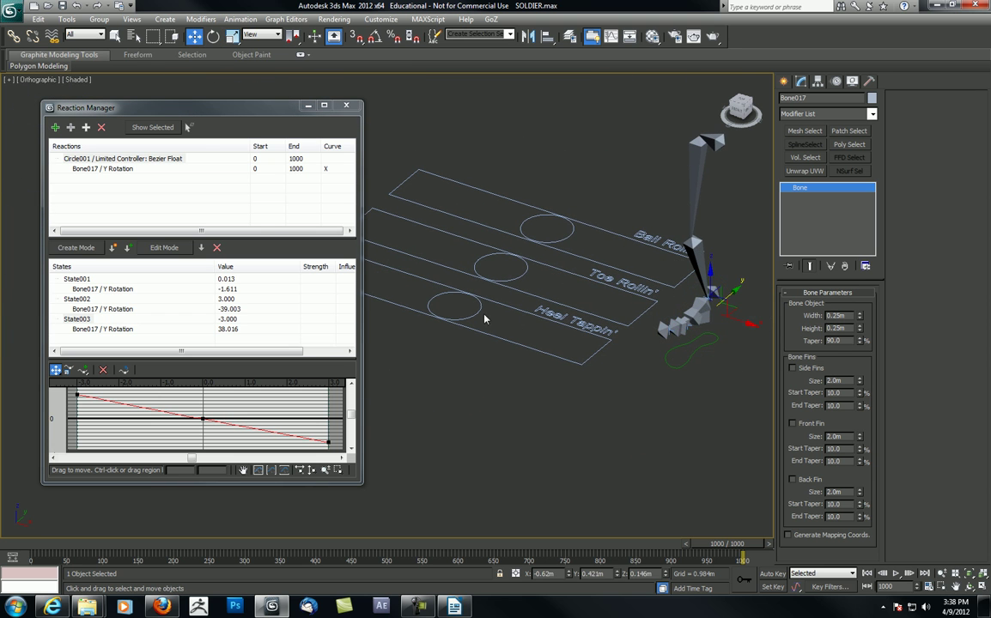
left_click(478, 313)
mouse_move(485, 315)
left_mouse_down()
mouse_move(591, 356)
mouse_move(285, 217)
mouse_move(619, 382)
mouse_move(342, 259)
mouse_move(528, 354)
mouse_move(414, 303)
mouse_move(456, 322)
mouse_move(481, 292)
mouse_move(455, 284)
mouse_move(424, 311)
mouse_move(440, 302)
mouse_move(529, 374)
mouse_move(486, 336)
left_mouse_up()
Add the X Position limited controller of the Toe Rollin' circle, Circle002, as a new reaction master
middle_click_drag(592, 199, 538, 223)
left_click(475, 293)
middle_click_drag(474, 282, 505, 234)
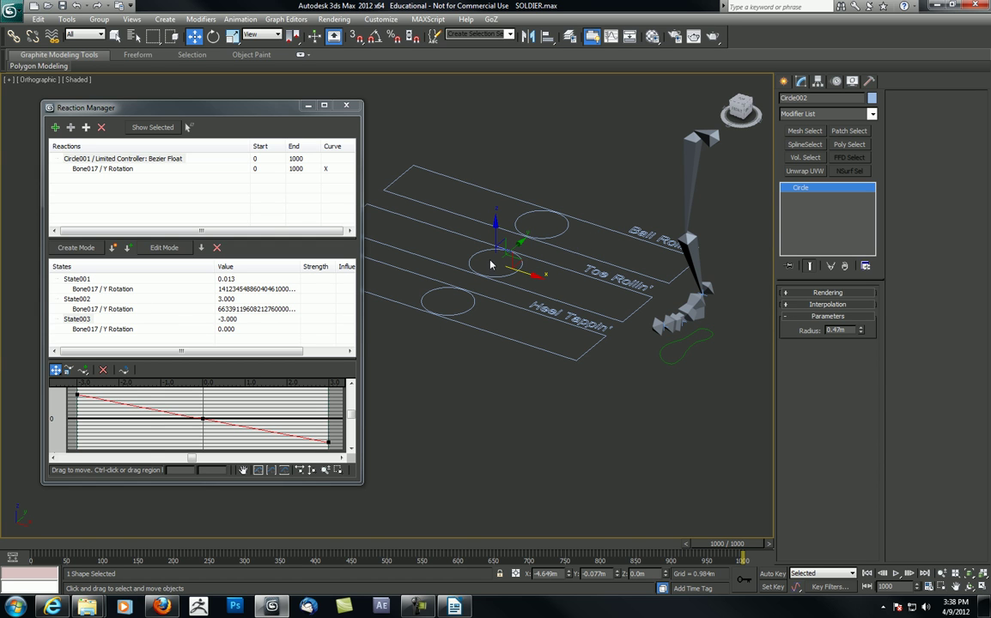
scroll(519, 253, "up", 3)
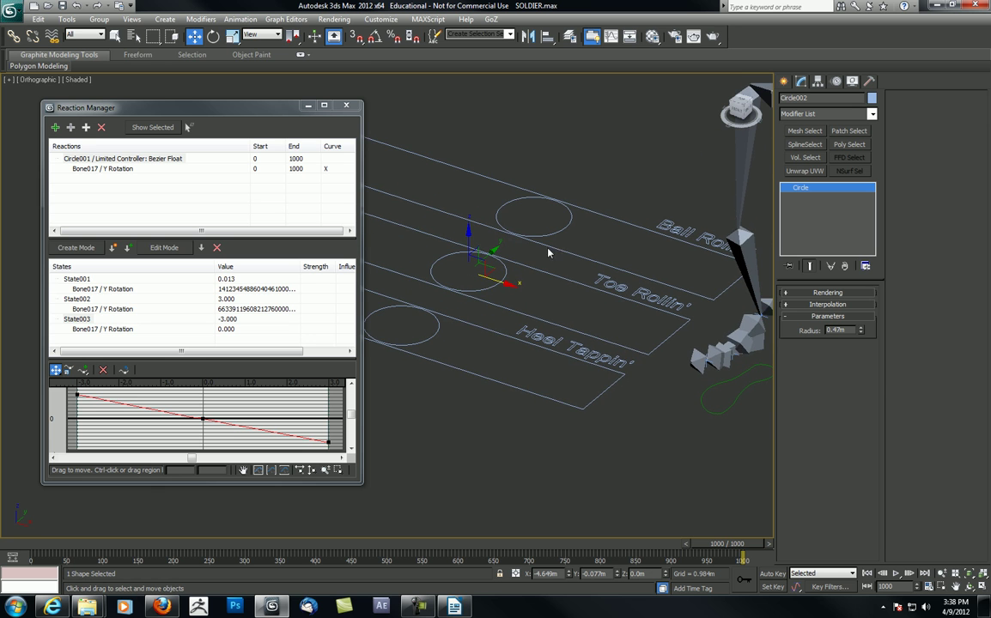
mouse_move(516, 252)
middle_mouse_down()
mouse_move(491, 254)
mouse_move(515, 247)
middle_mouse_up()
left_click(55, 127)
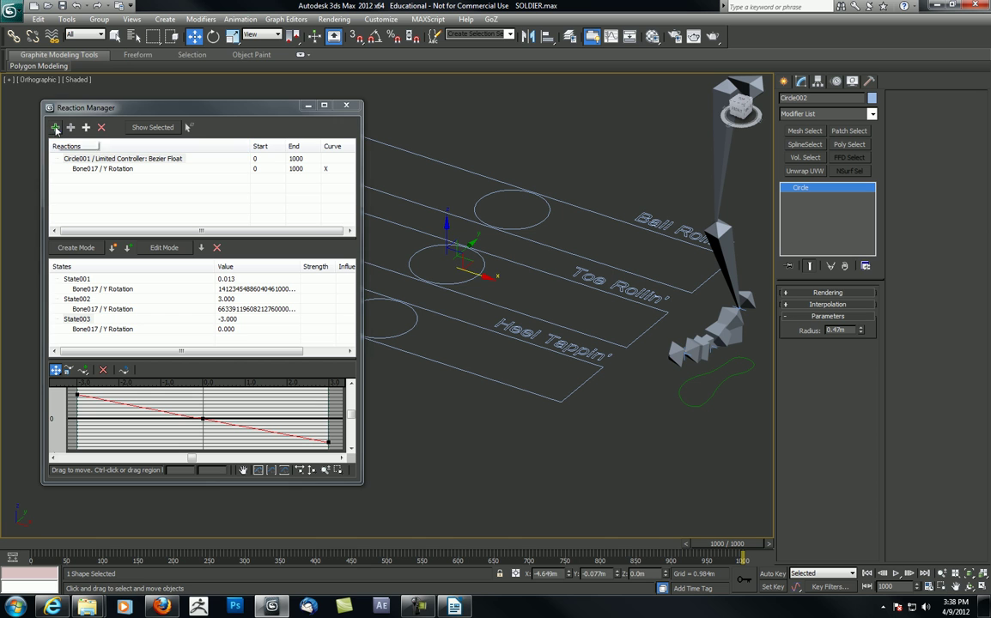
left_click(413, 262)
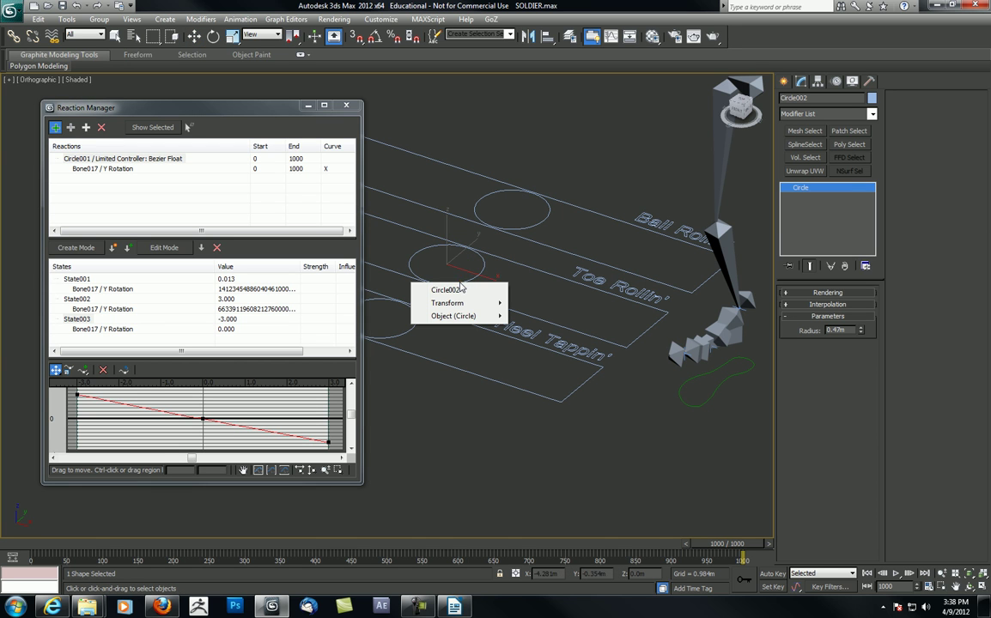
mouse_move(447, 303)
mouse_move(385, 307)
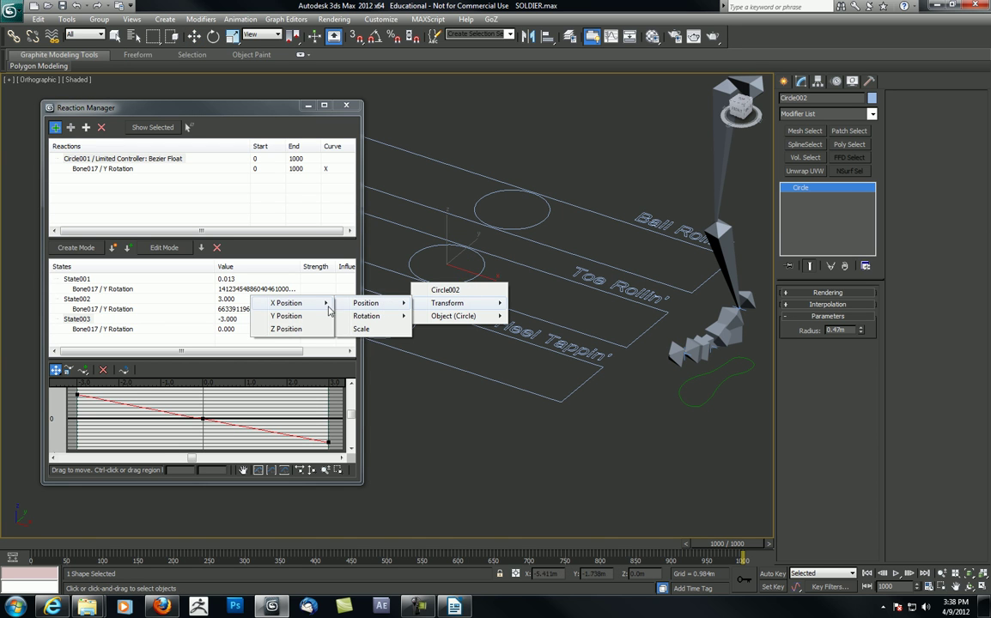
left_click(164, 300)
middle_click_drag(511, 271, 564, 261)
Add the Z Rotation of toe bone Bone018 as a slave of the Circle002 reaction master
left_click(70, 128)
middle_click_drag(644, 284, 543, 285)
scroll(543, 284, "up", 2)
middle_click_drag(607, 288, 548, 292)
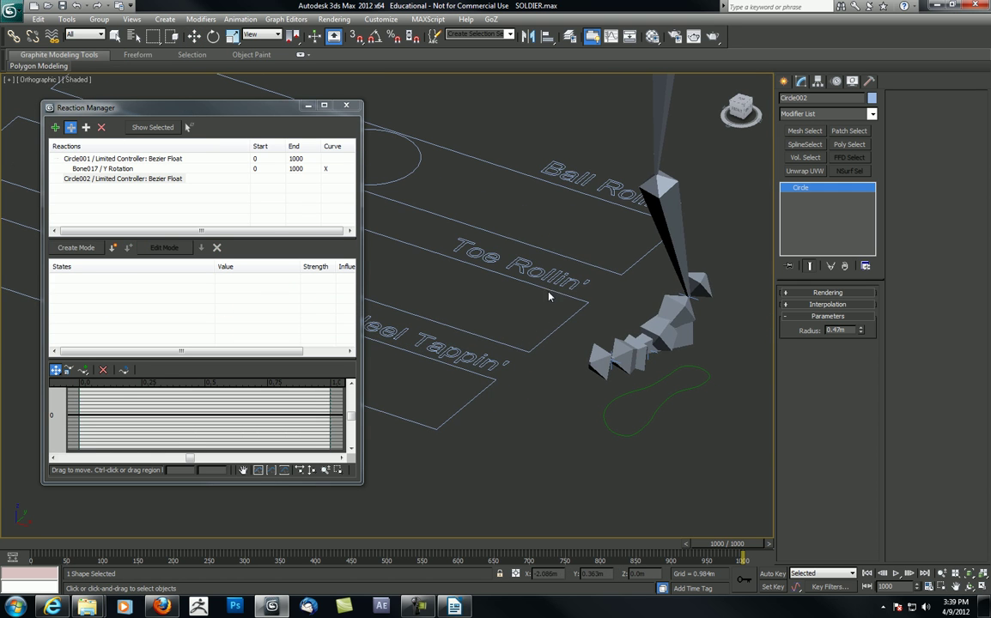
left_click(613, 341)
mouse_move(604, 350)
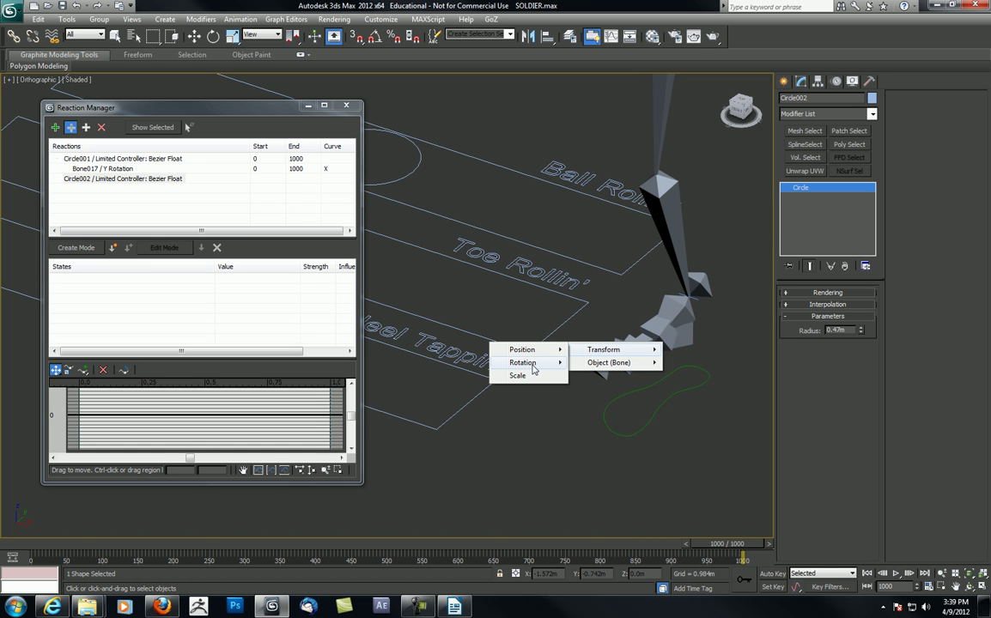
mouse_move(522, 362)
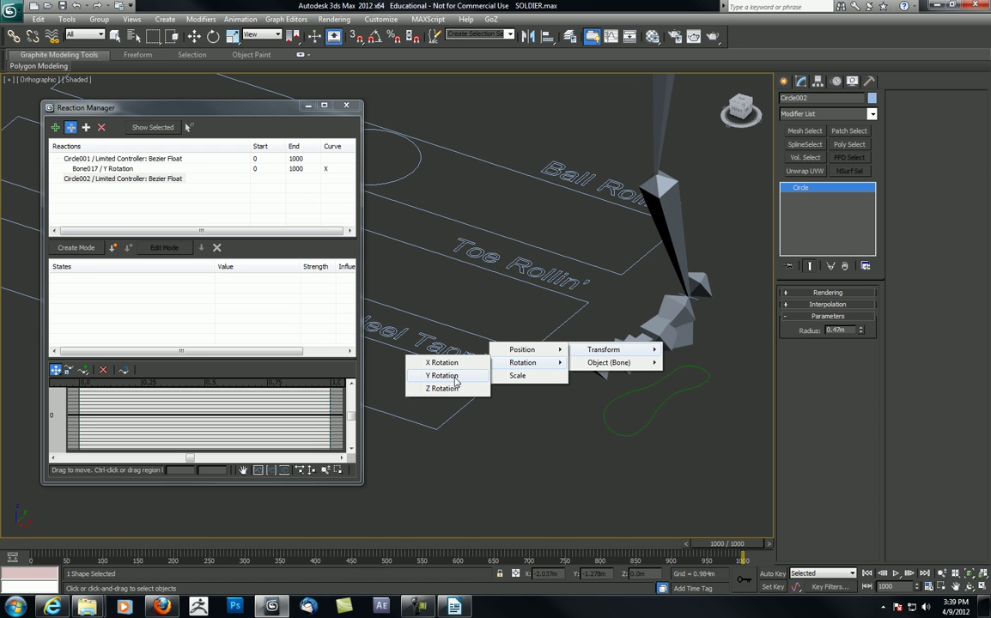
left_click(454, 389)
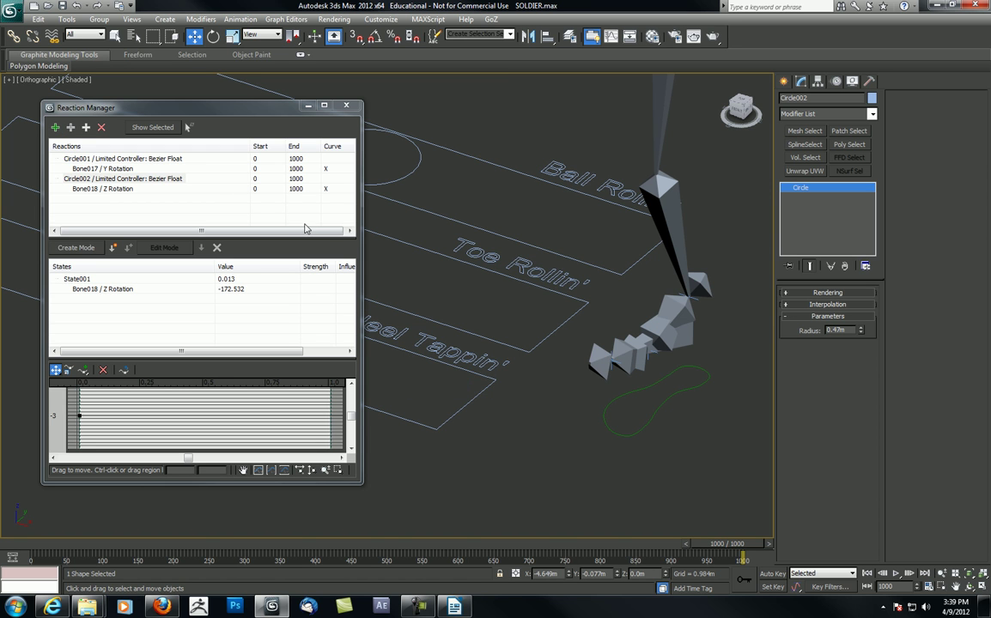
Create State002 for the Circle002 reaction and set its master value to 3
middle_click_drag(440, 193, 494, 185)
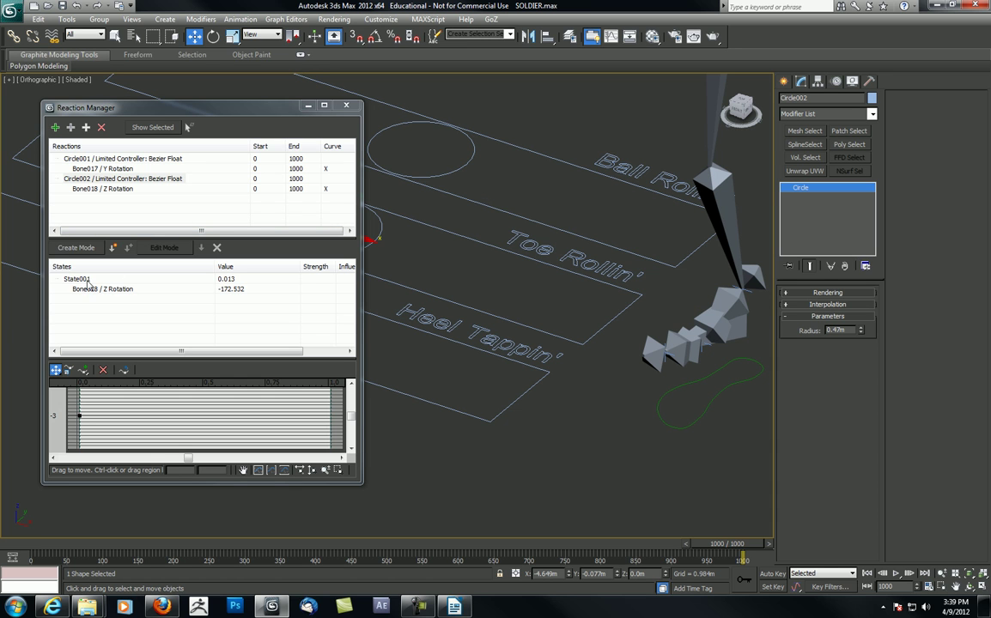
left_click(113, 247)
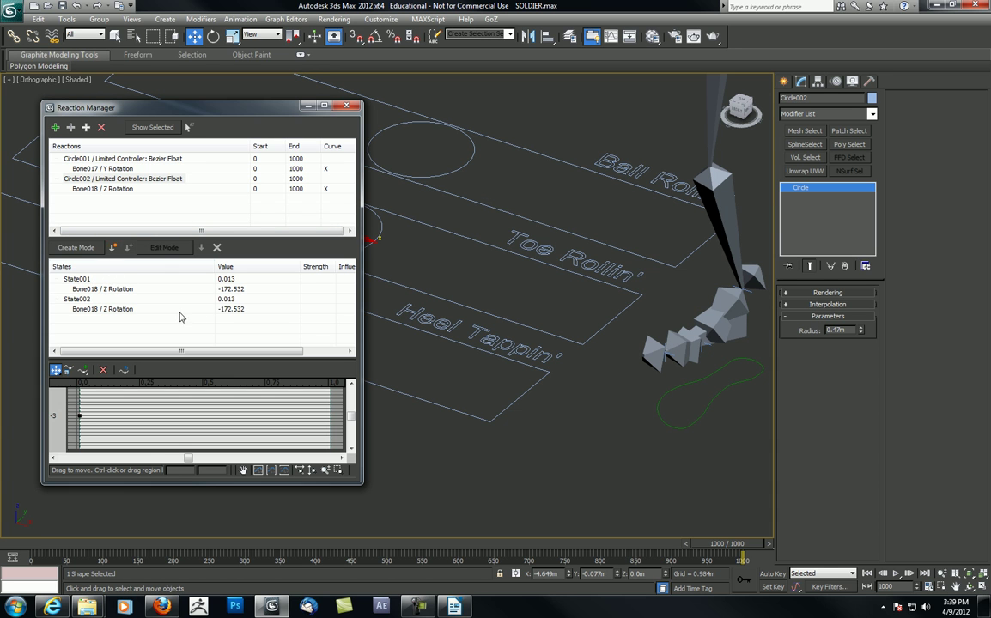
double_click(226, 299)
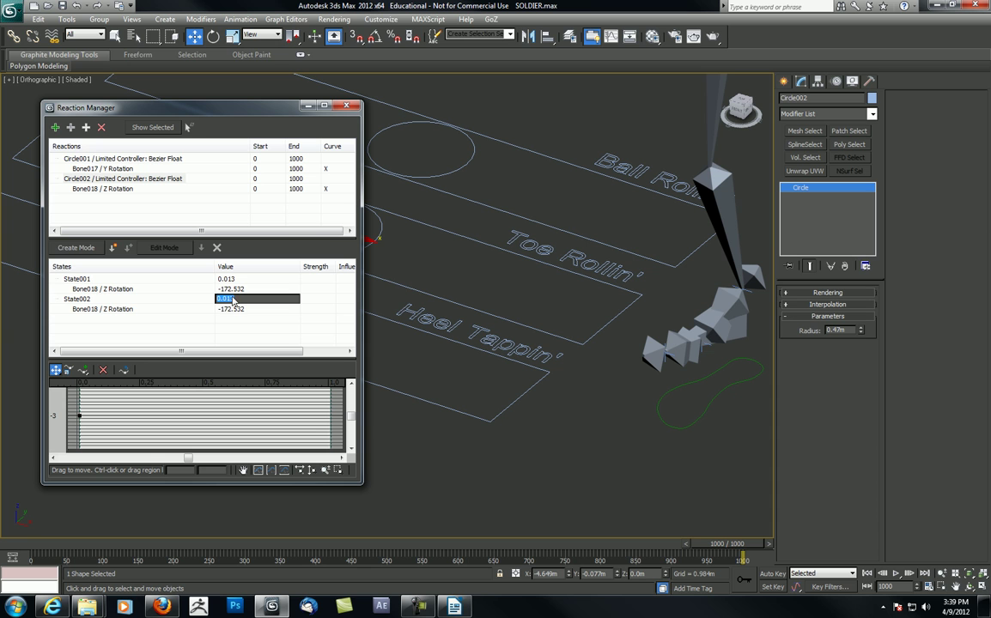
key("Return")
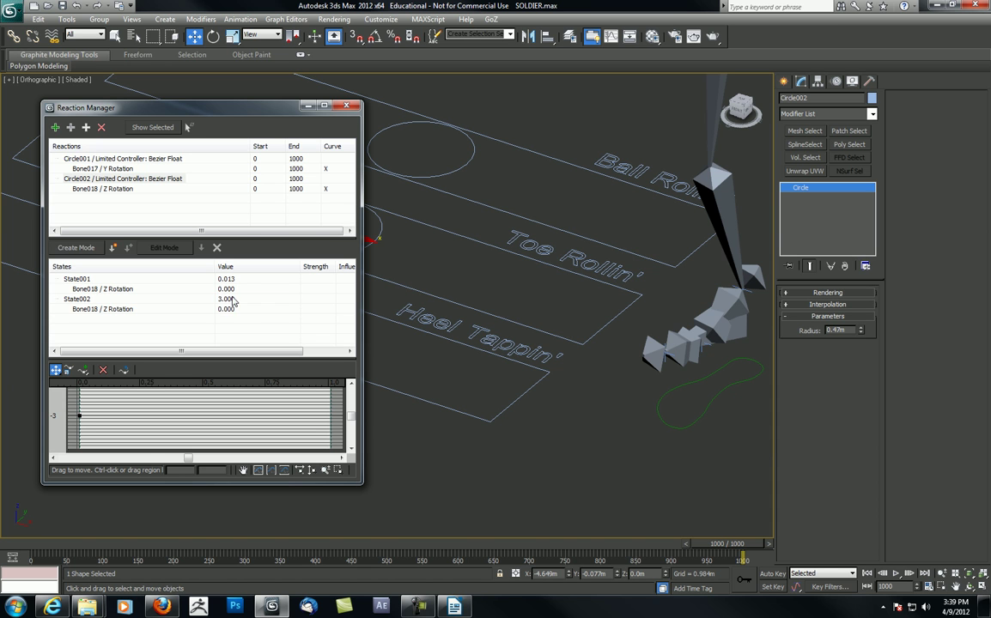
Edit State002 by rotating toe bone Bone018 about its local axis to a Z Rotation of about -215.6
middle_click_drag(487, 213, 464, 226)
scroll(542, 216, "down", 2)
scroll(509, 218, "up", 2)
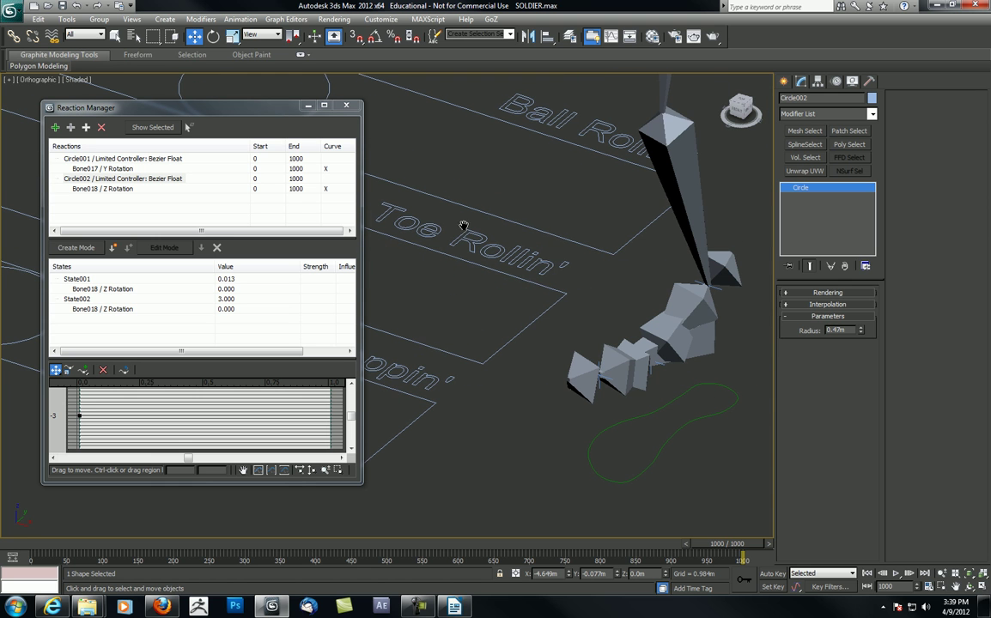
left_click(81, 300)
left_click(171, 248)
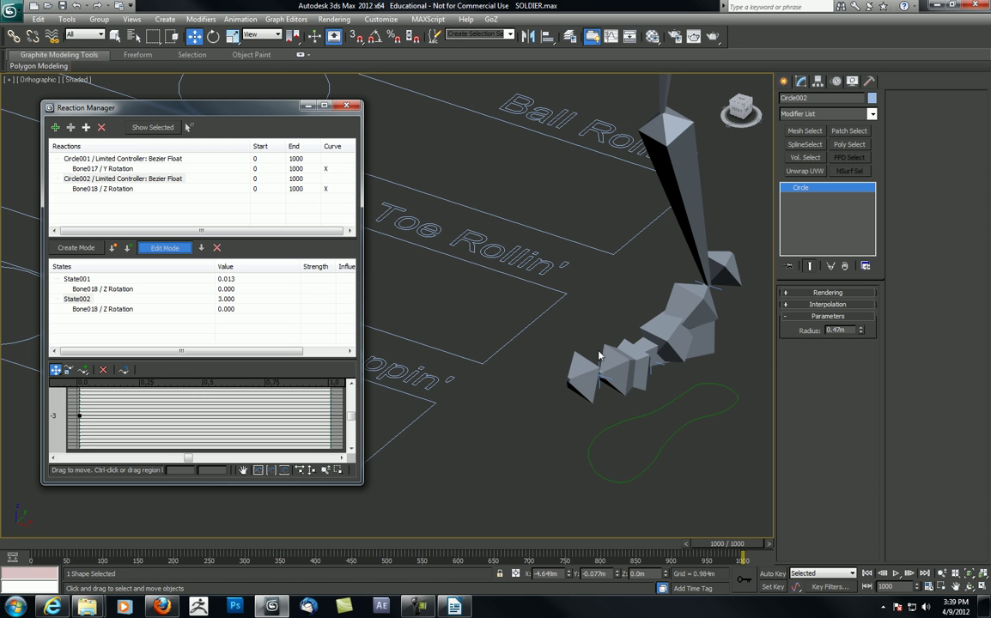
left_click(213, 36)
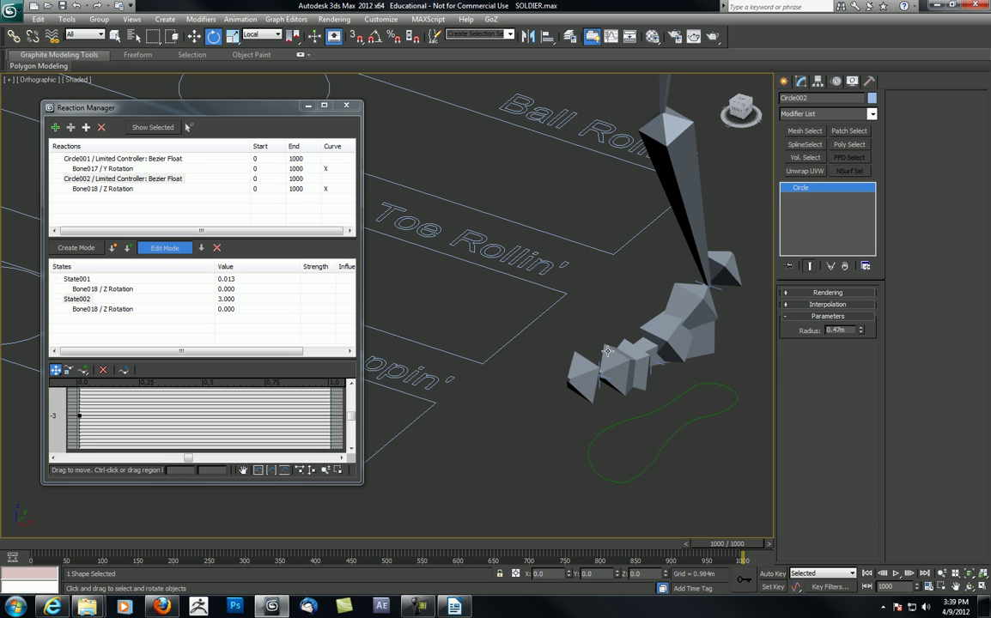
left_click(593, 352)
left_click_drag(587, 340, 467, 320)
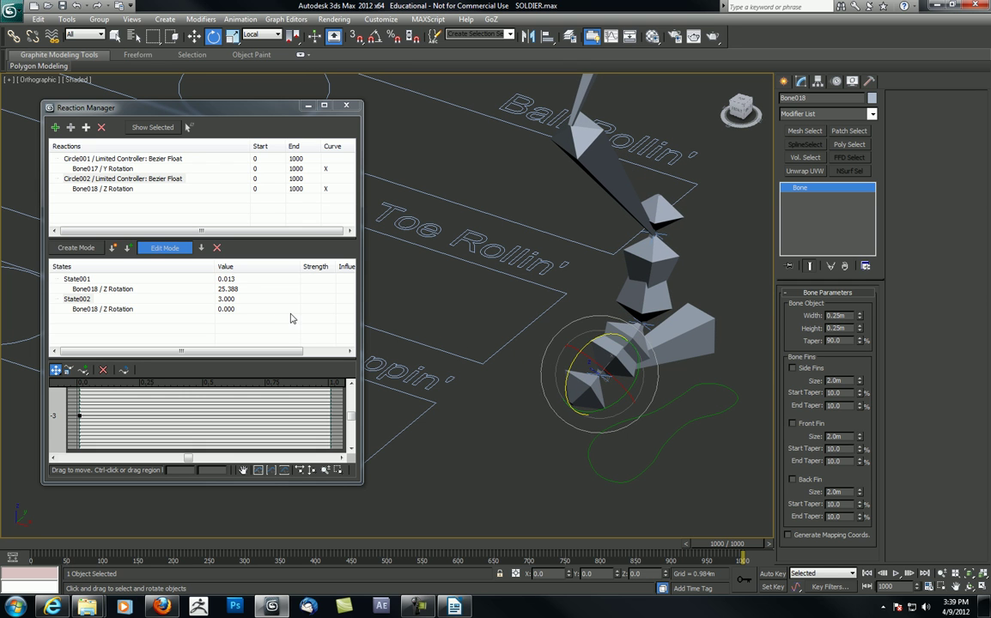
left_click(177, 252)
Slide the Toe Rollin' circle along its track to test how it rolls the foot on the toe
scroll(450, 308, "down", 3)
middle_click_drag(506, 294, 596, 294)
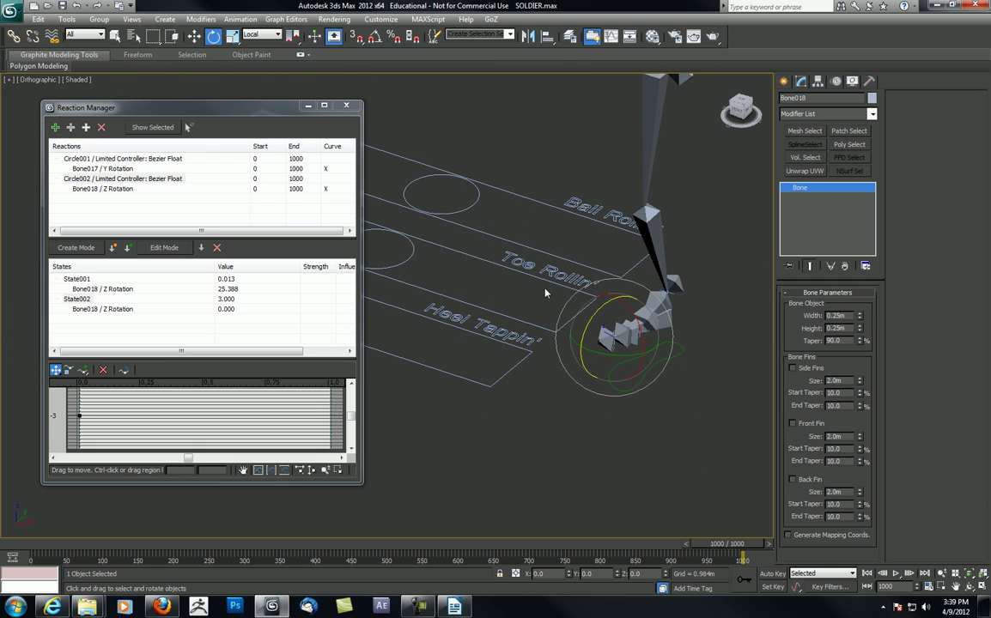
left_click(407, 258)
middle_click_drag(451, 266, 498, 276)
key("w")
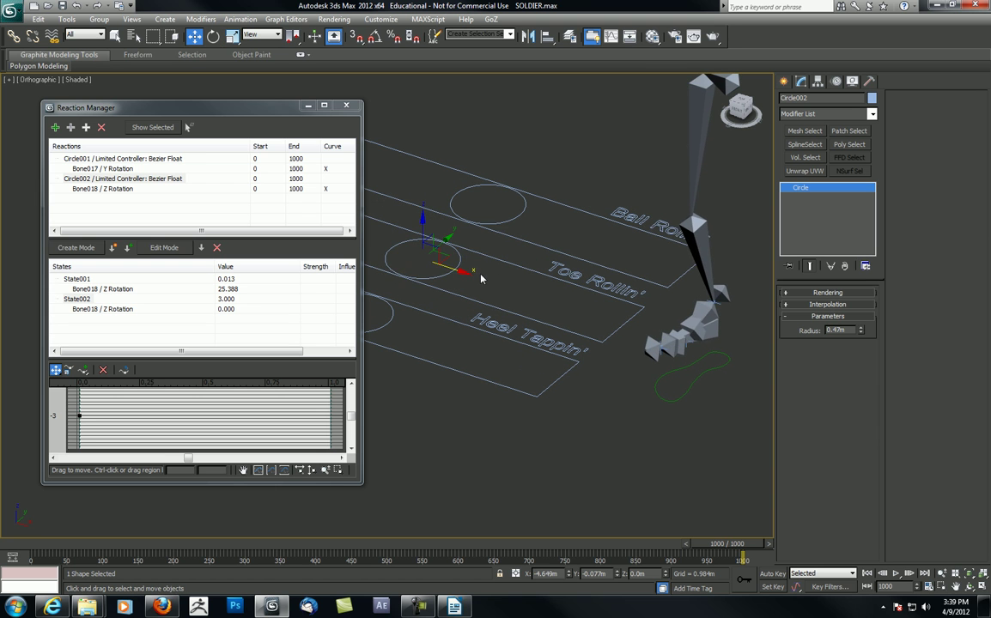
left_click_drag(420, 249, 444, 286)
middle_click_drag(420, 280, 524, 304)
scroll(532, 285, "down", 3)
left_click_drag(511, 292, 514, 336)
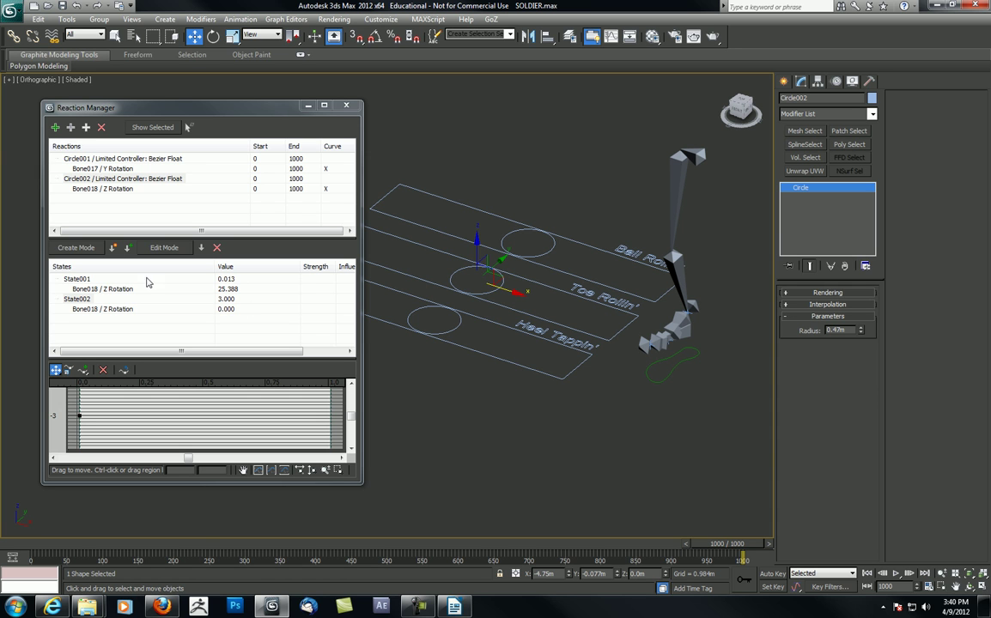
Create State003 for the Circle002 reaction and set its master value to -3
left_click(113, 248)
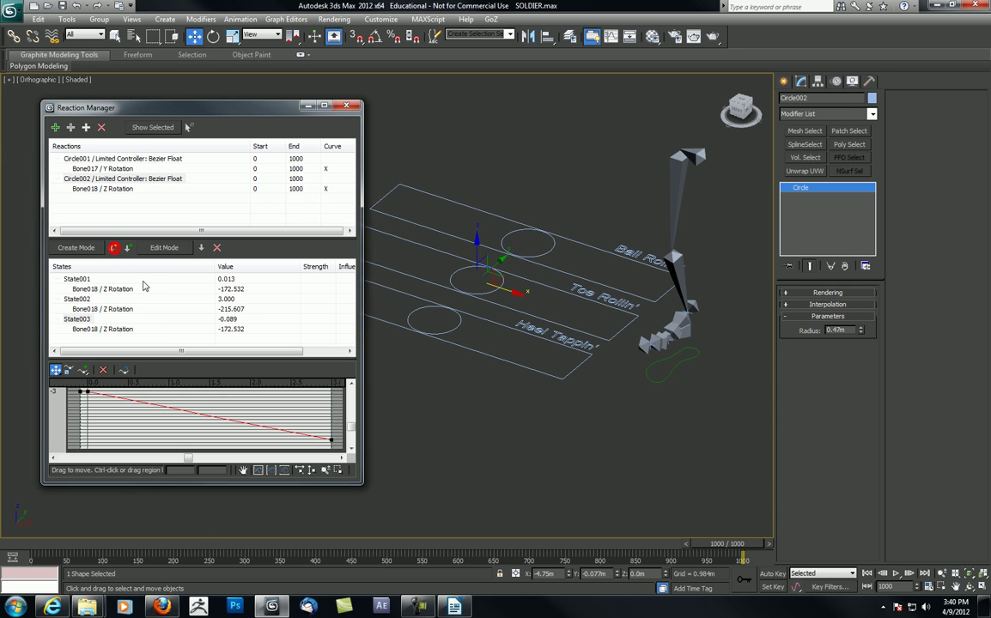
left_click(227, 321)
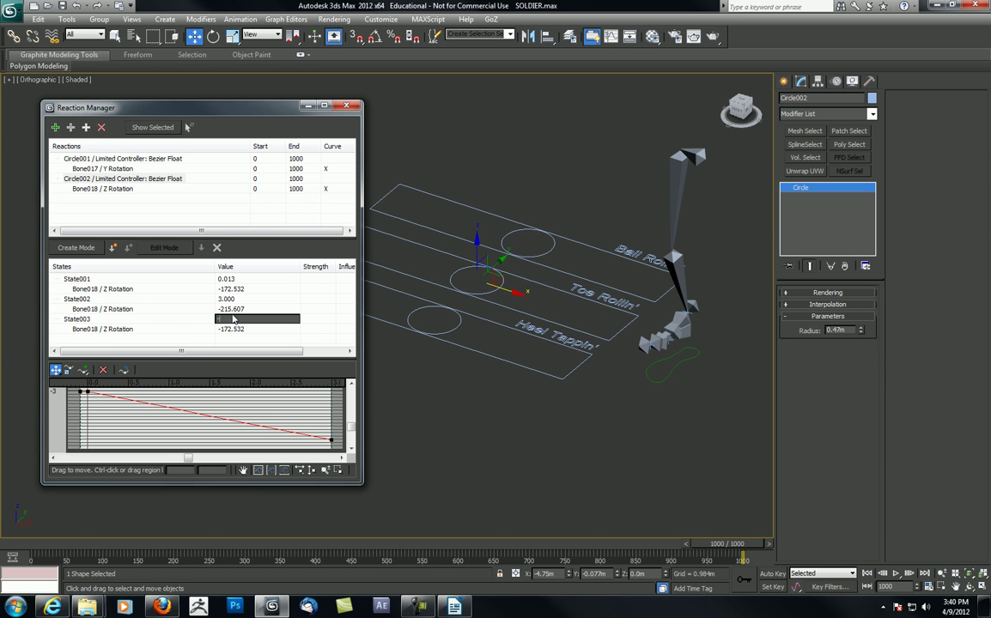
key("Return")
Try editing State003 by rotating toe bone Bone018 in the opposite direction
left_click(77, 320)
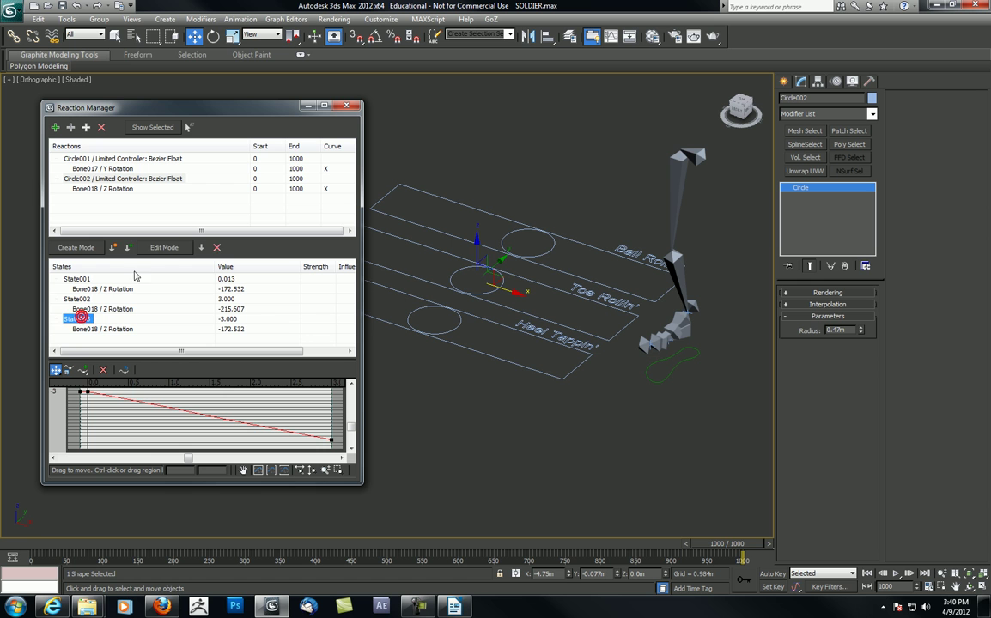
left_click(158, 248)
scroll(652, 352, "up", 2)
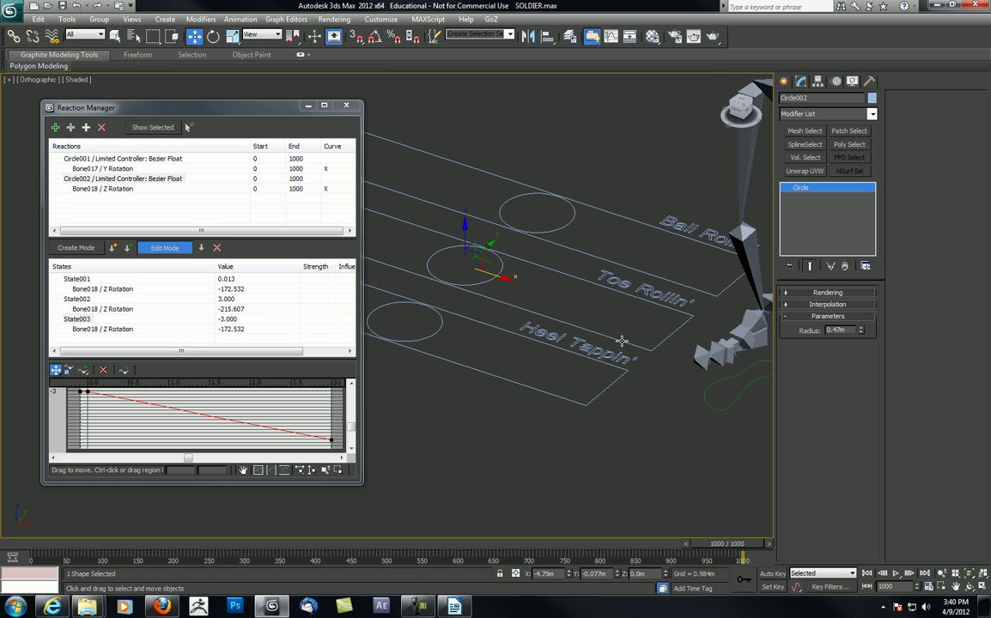
key("e")
middle_click_drag(710, 352, 664, 355)
left_click(668, 346)
left_click_drag(584, 301, 679, 315)
Delete State003 from the Circle002 reaction and leave state editing
left_click(91, 320)
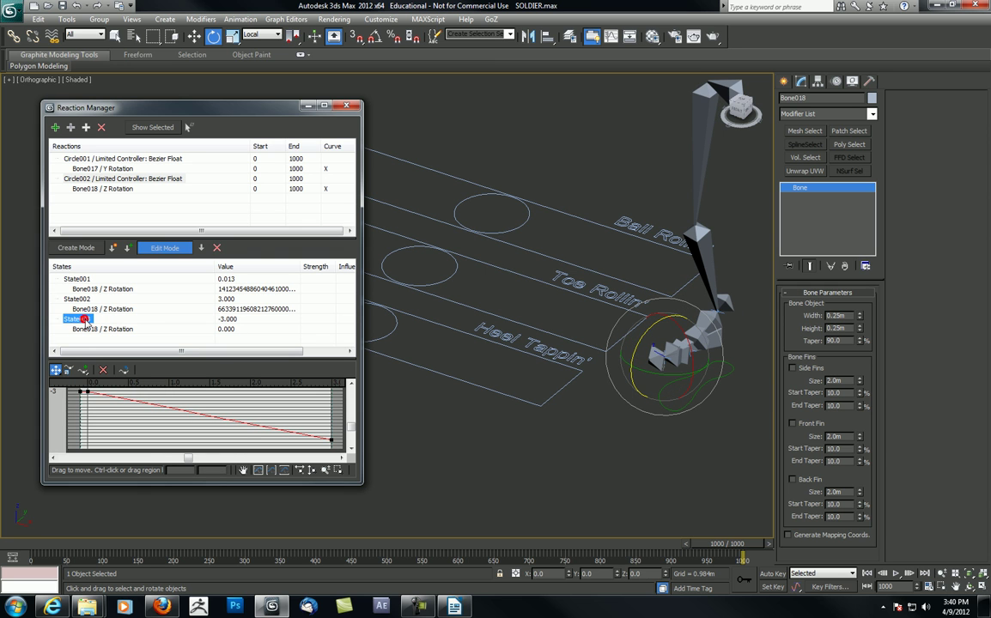
left_click(216, 248)
left_click(182, 249)
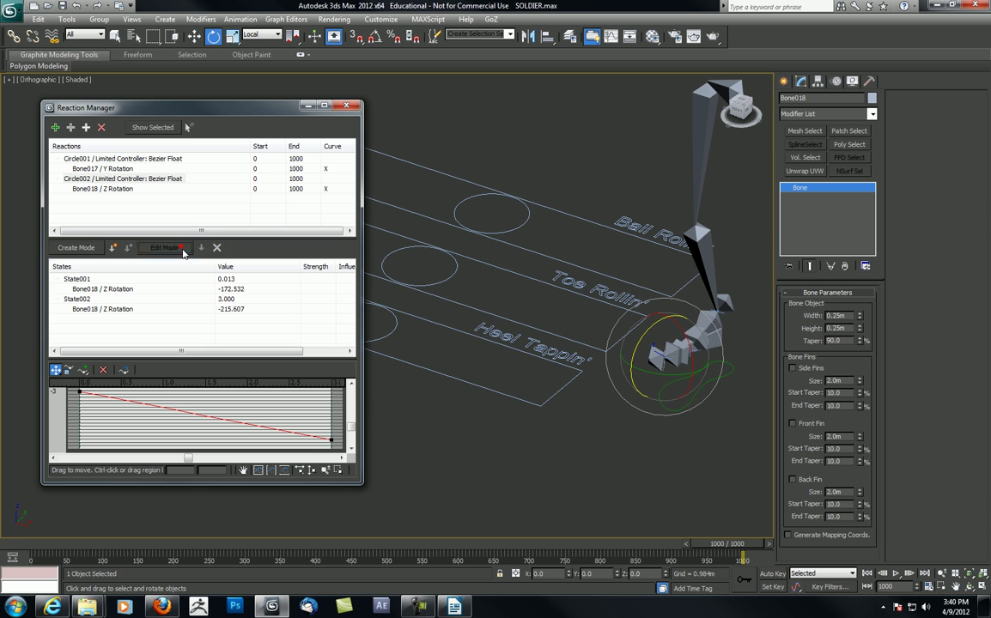
Test the Toe Rollin' circle once more and delete State002 from its reaction
left_click(438, 276)
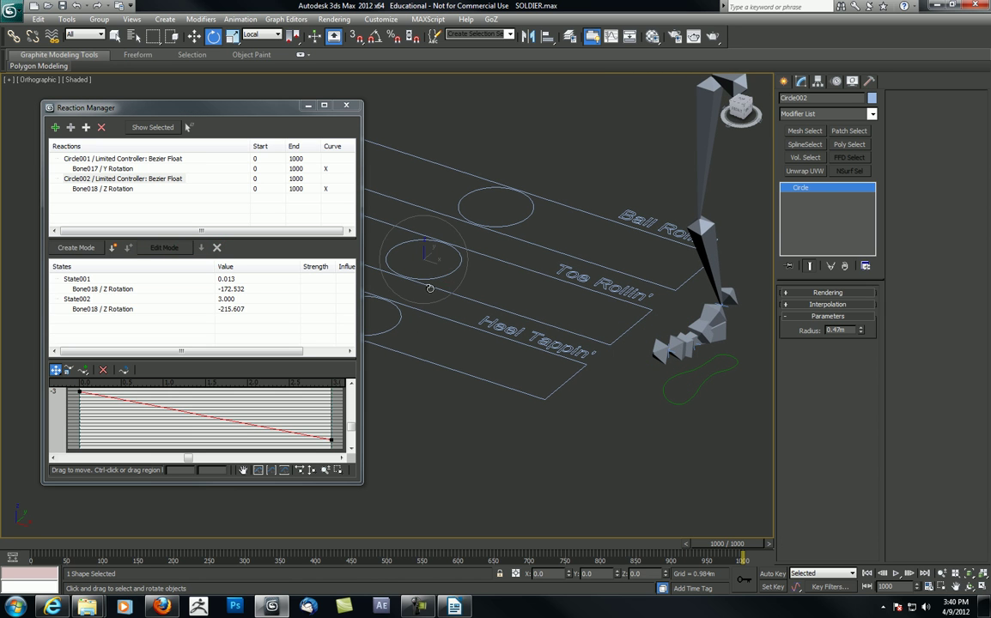
key("w")
mouse_move(450, 267)
left_mouse_down()
mouse_move(532, 288)
mouse_move(445, 257)
left_mouse_up()
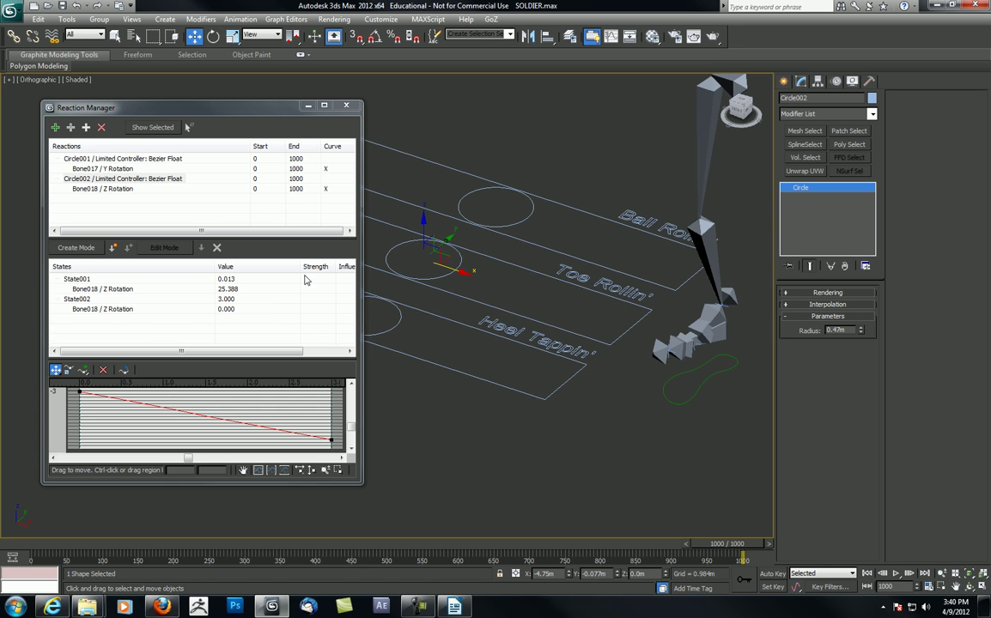
left_click(79, 298)
key("Delete")
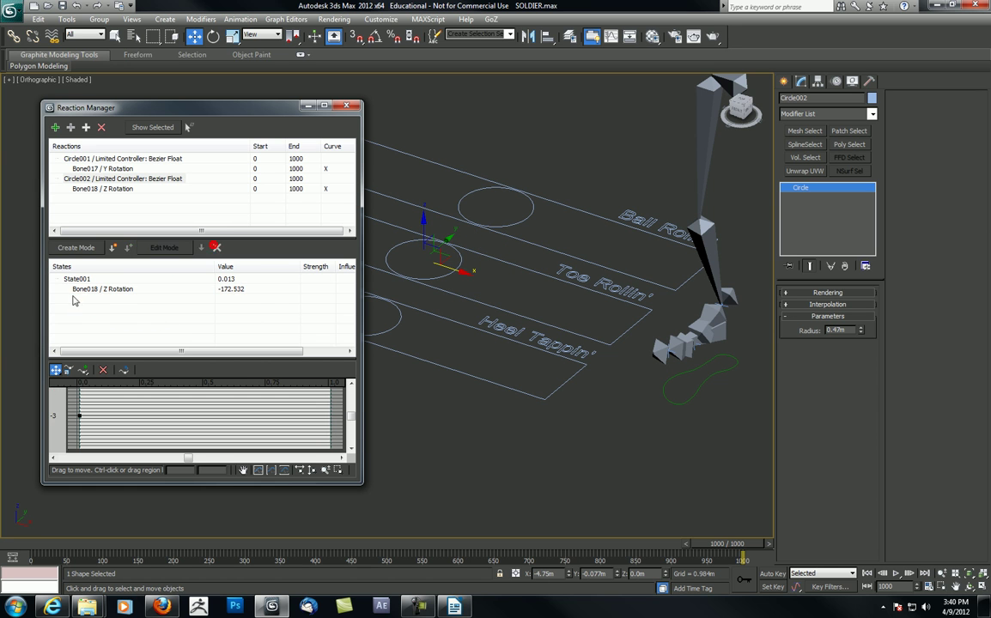
Delete the remaining State001 and the Bone018 Z Rotation slave from the Circle002 reaction
left_click(77, 281)
key("Delete")
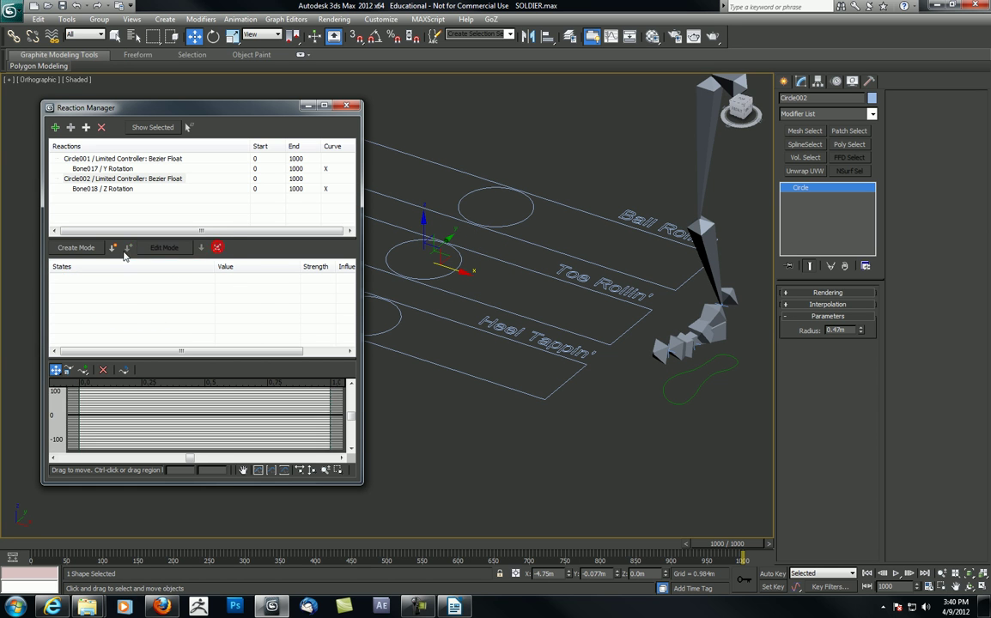
left_click(101, 188)
key("Delete")
middle_click_drag(488, 244, 553, 248)
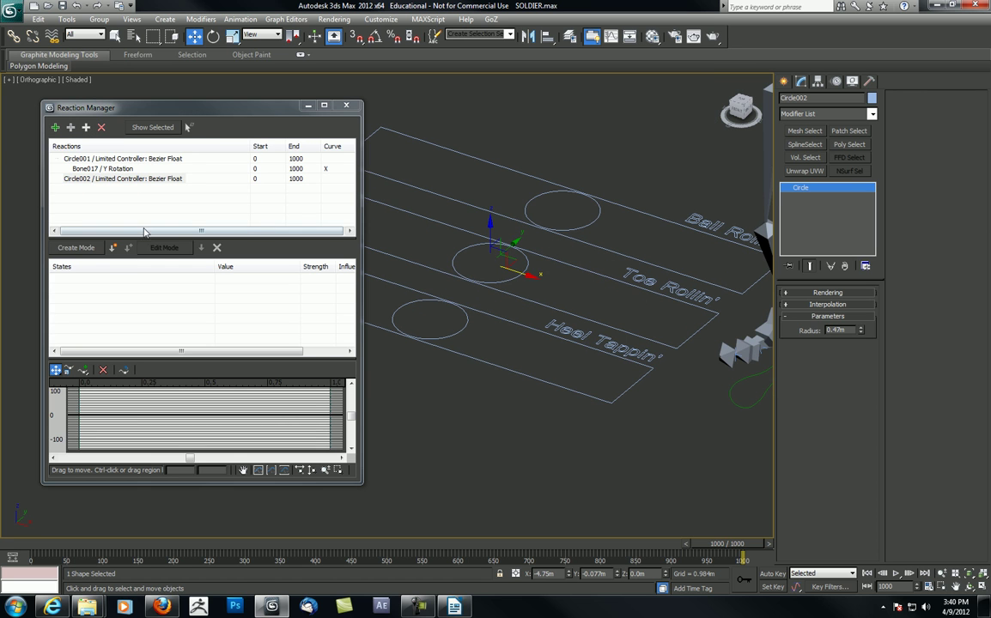
Add the Z Rotation of toe bone Bone018 as a slave of the Circle002 reaction
left_click(71, 127)
middle_click_drag(478, 274, 431, 257)
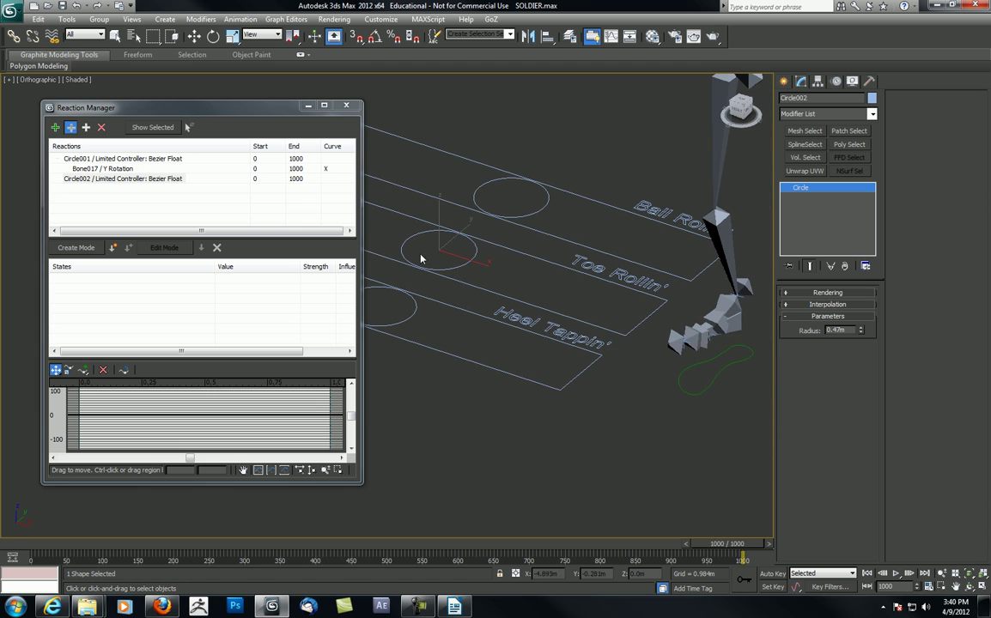
left_click(684, 335)
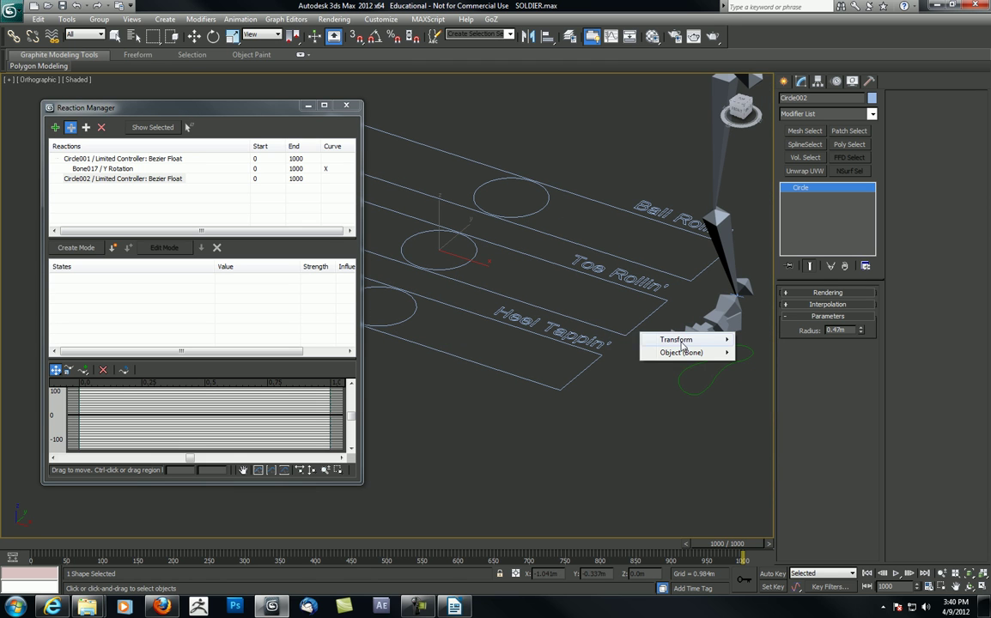
mouse_move(676, 340)
mouse_move(610, 345)
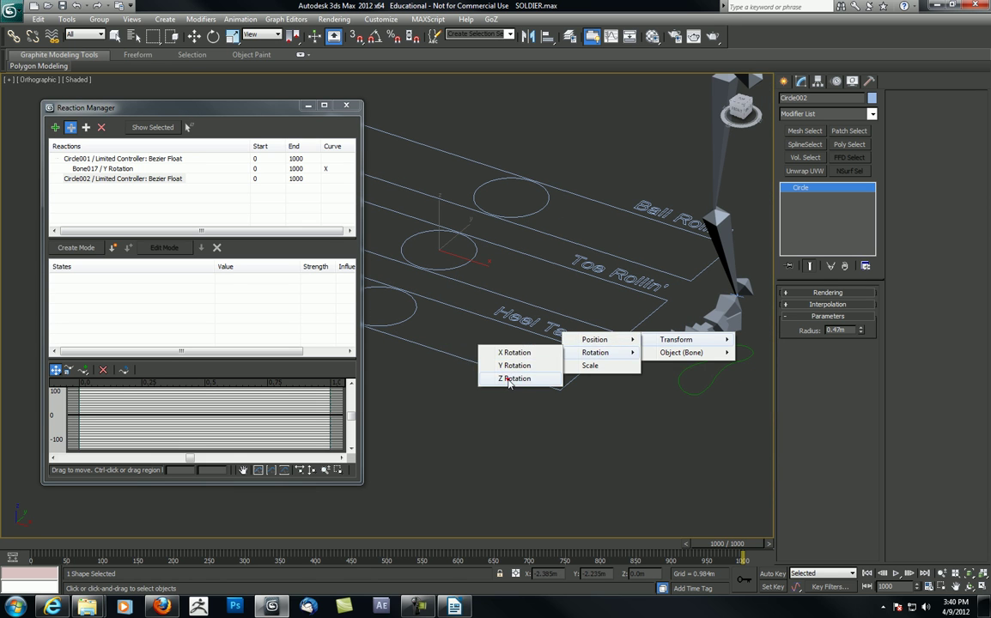
left_click(515, 365)
Add a second state to the Circle002 reaction and set its master value to 3
left_click(113, 247)
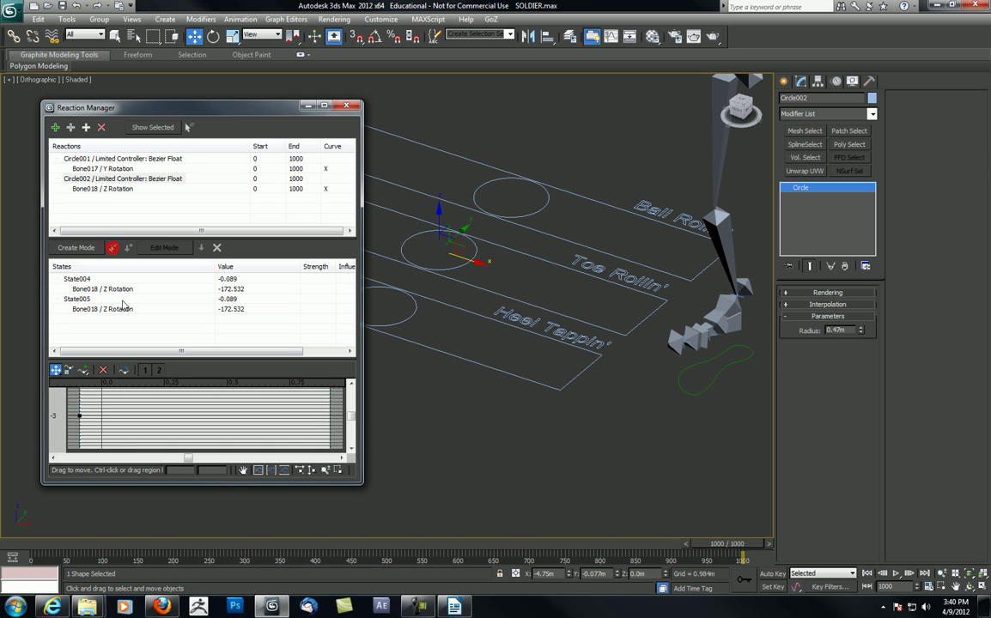
left_click(230, 299)
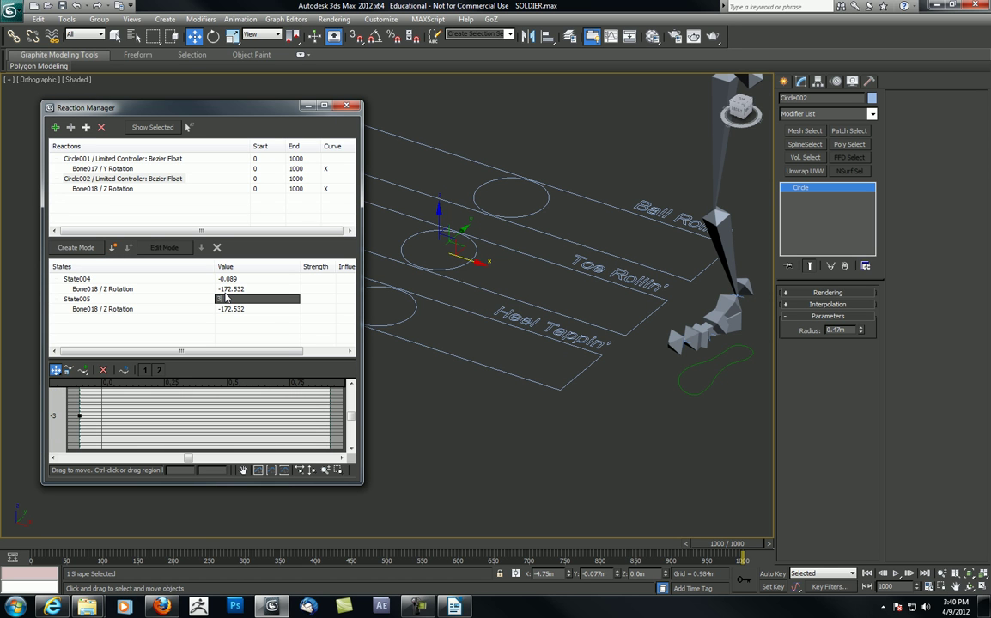
type("3")
key("Return")
Edit State005 of the Circle002 reaction by rotating toe bone Bone018, and leave state editing
left_click(77, 299)
left_click(164, 247)
middle_click_drag(601, 337, 574, 335)
key("e")
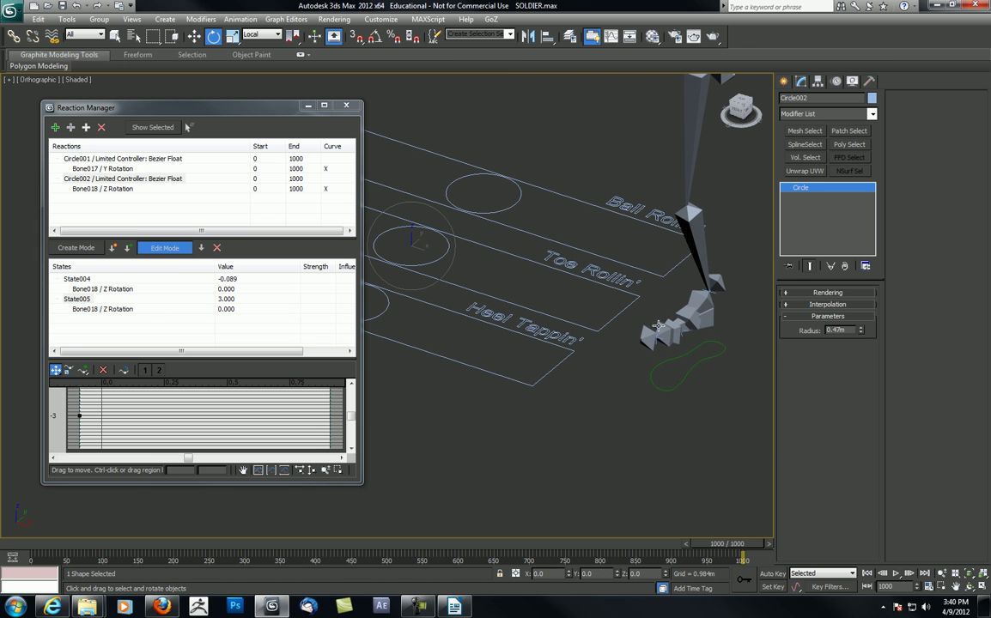
left_click(656, 326)
left_click_drag(590, 292, 599, 338)
left_click(167, 249)
middle_click_drag(427, 328, 448, 329)
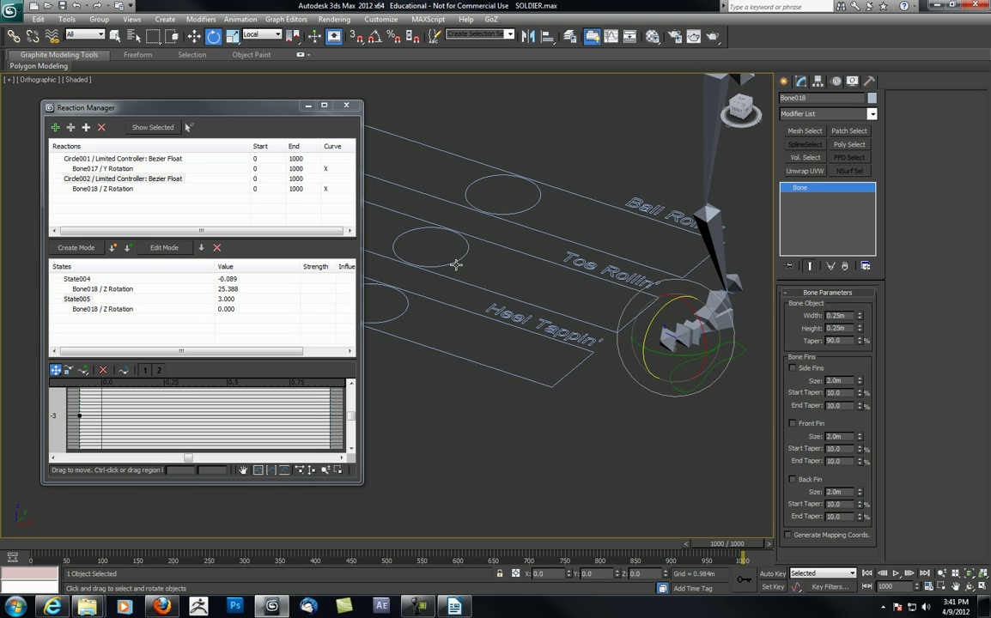
Test the Toe Rollin' reaction by sliding its circle along the track, and undo the move
left_click(453, 260)
key("w")
left_click_drag(453, 261, 567, 282)
key("ctrl+z")
middle_click_drag(567, 251, 541, 298)
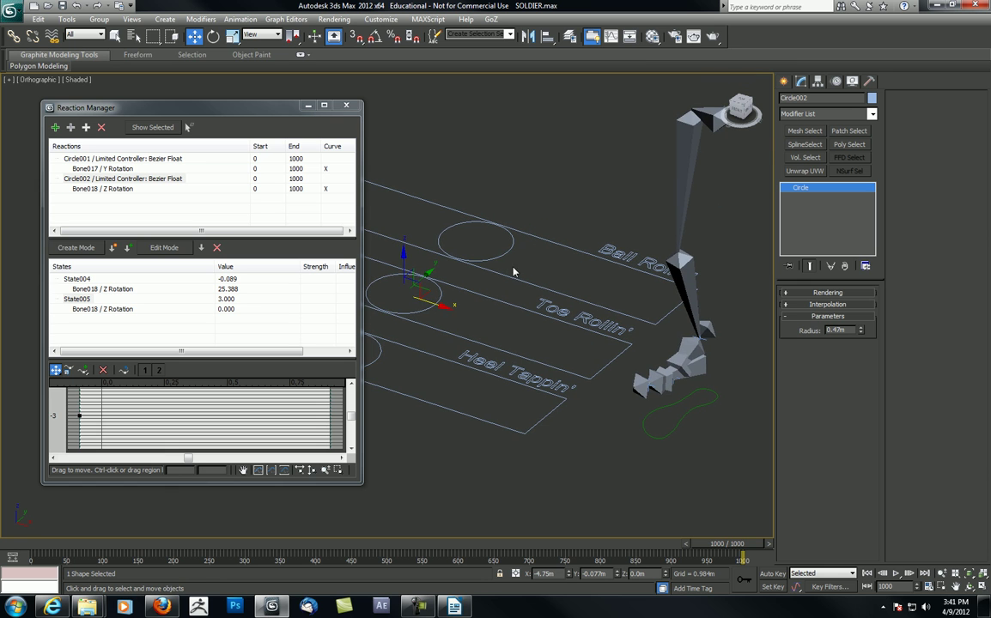
Add the limited X Position controller of the Ball Rollin' circle, Circle003, as a new reaction master
left_click(505, 254)
middle_click_drag(505, 254, 559, 280)
left_click(55, 128)
left_click(554, 285)
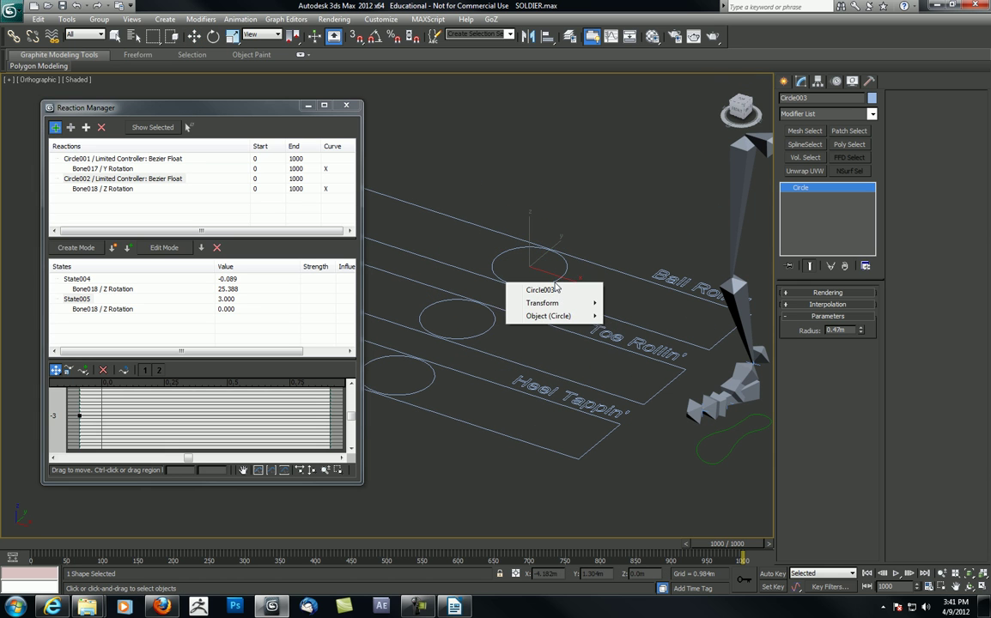
mouse_move(549, 303)
mouse_move(490, 304)
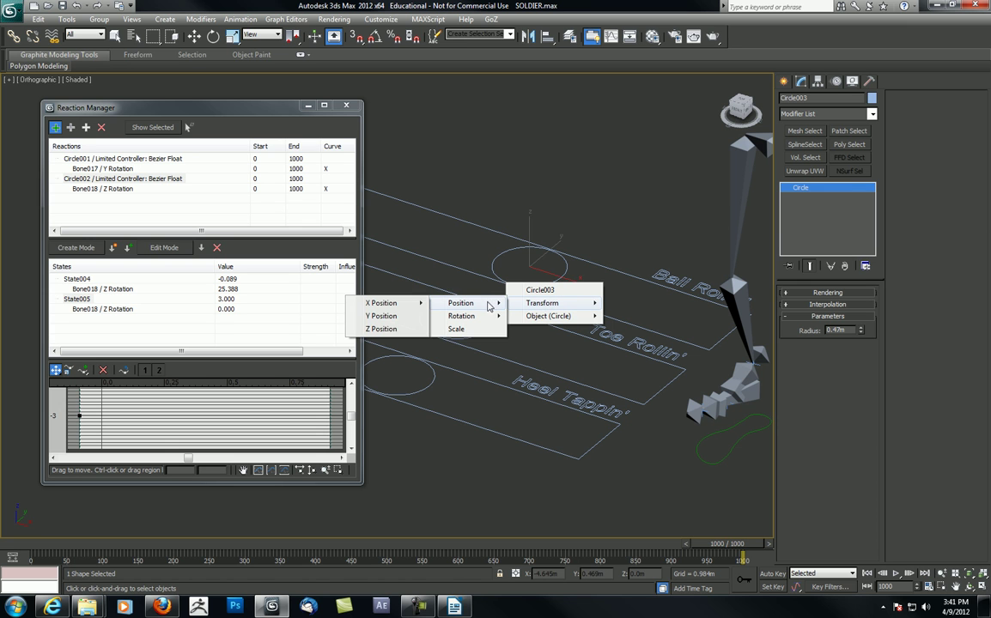
mouse_move(382, 303)
left_click(326, 303)
middle_click_drag(541, 252, 560, 259)
left_click(70, 128)
middle_click_drag(530, 343, 599, 333, "alt")
right_click(679, 346)
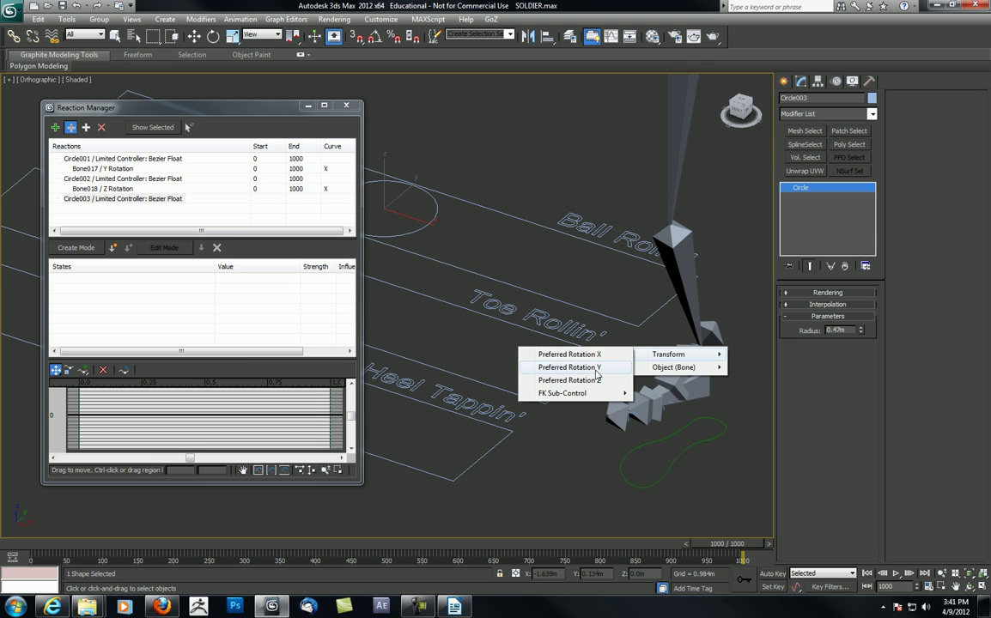
left_click(657, 329)
middle_click_drag(658, 330, 577, 294)
key("shift+z")
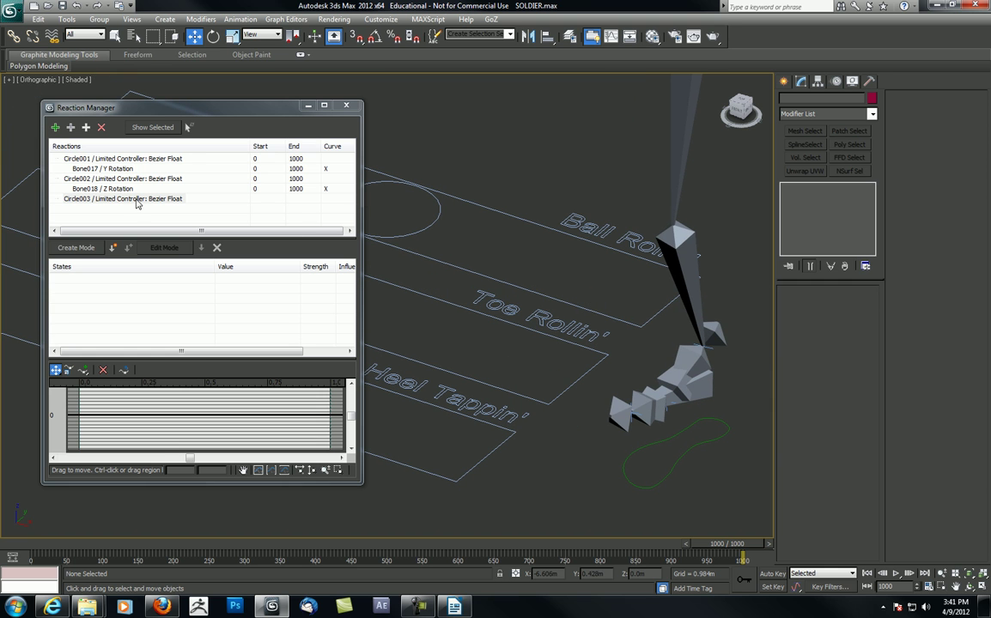
Add the Z Rotation of foot bone Bone019 as a slave of the Circle003 reaction
left_click(71, 127)
middle_click_drag(652, 348, 599, 336)
scroll(599, 336, "up", 2)
middle_click_drag(661, 338, 540, 316)
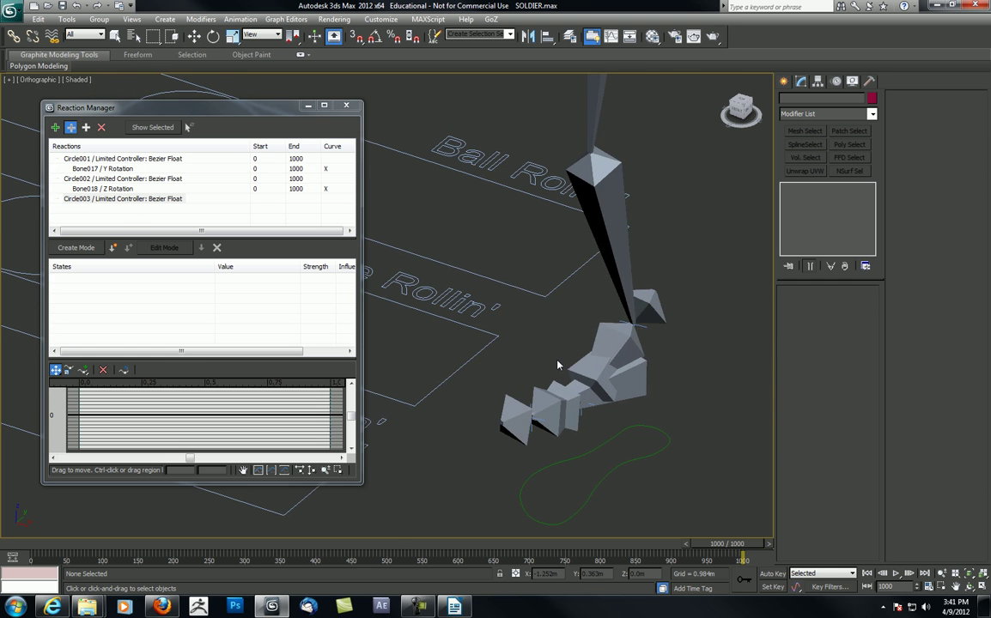
left_click(539, 371)
mouse_move(553, 377)
mouse_move(491, 391)
left_click(395, 415)
scroll(484, 249, "up", 2)
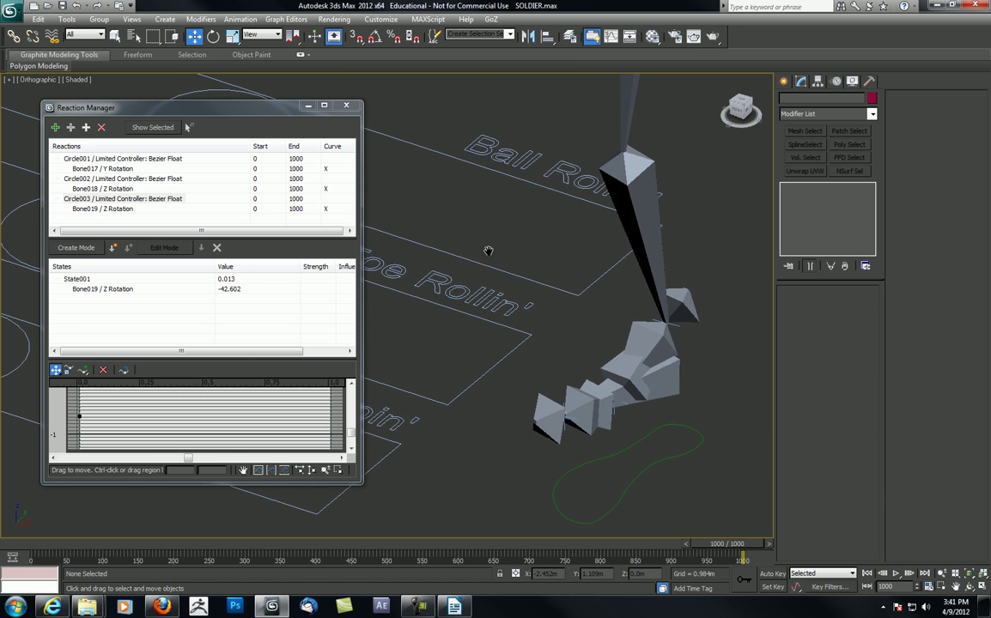
Add a second state to the Circle003 reaction and set its master value to 3
left_click(112, 247)
double_click(229, 298)
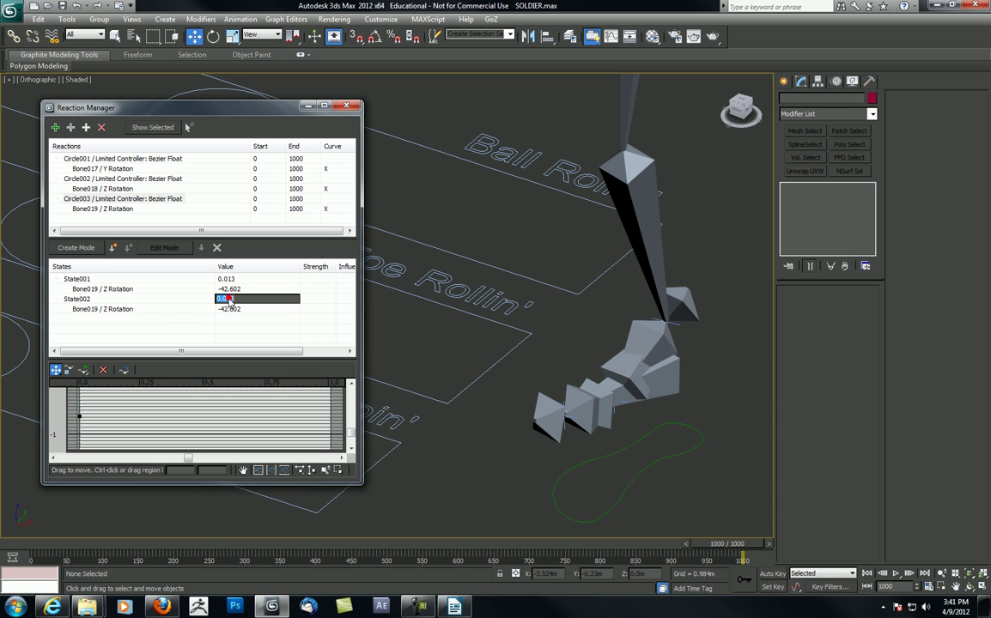
key("Return")
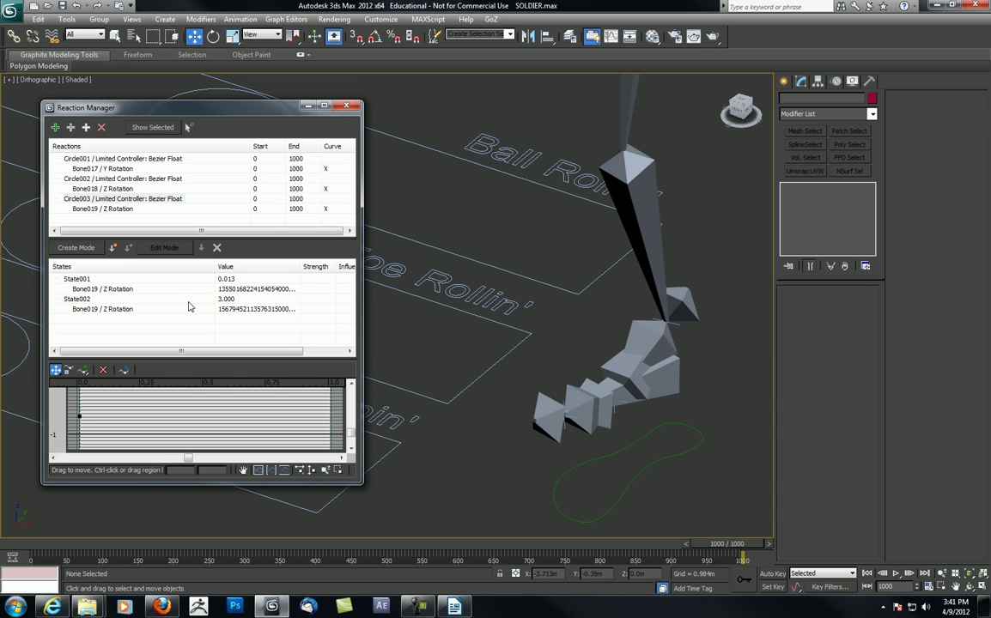
Edit State002 of the Circle003 reaction by rotating foot bone Bone019, and leave state editing
left_click(76, 299)
left_click(164, 248)
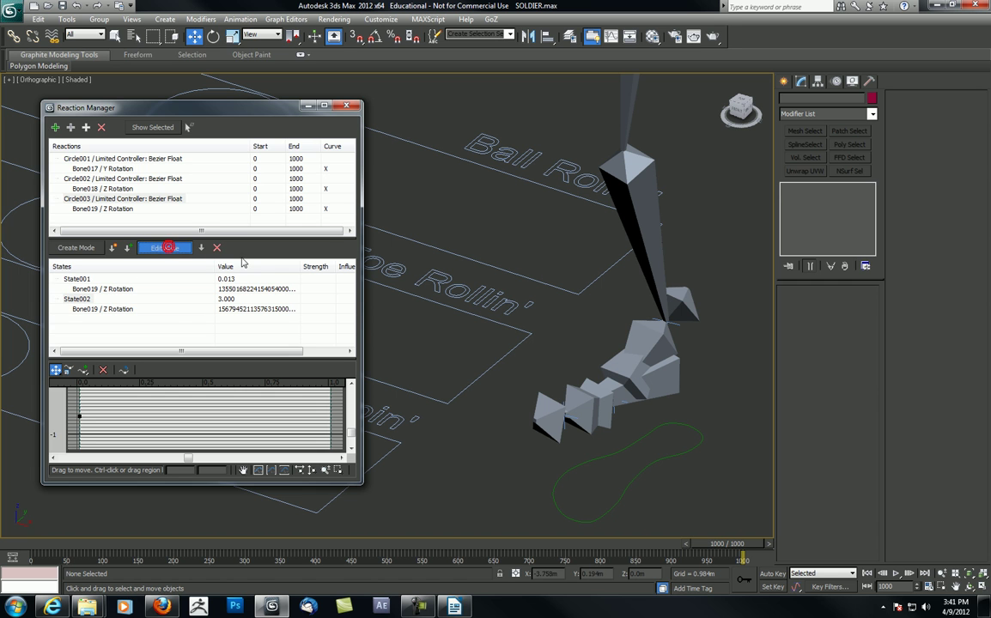
left_click_drag(603, 369, 562, 378)
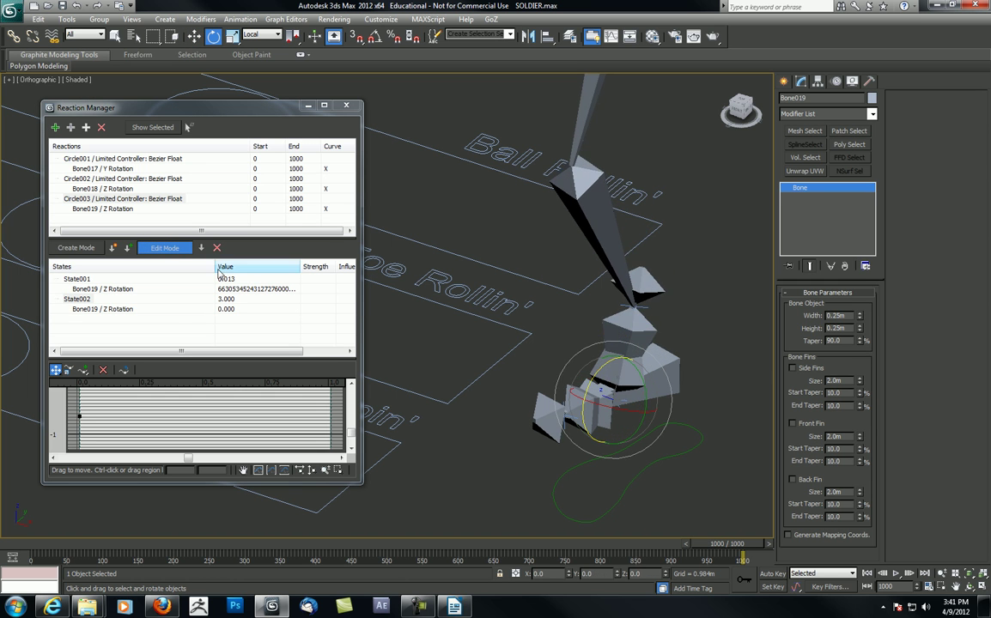
left_click(157, 250)
Test the Ball Rollin' reaction by sliding its circle back and forth along the track, and undo the last move
scroll(452, 310, "down", 4)
key("w")
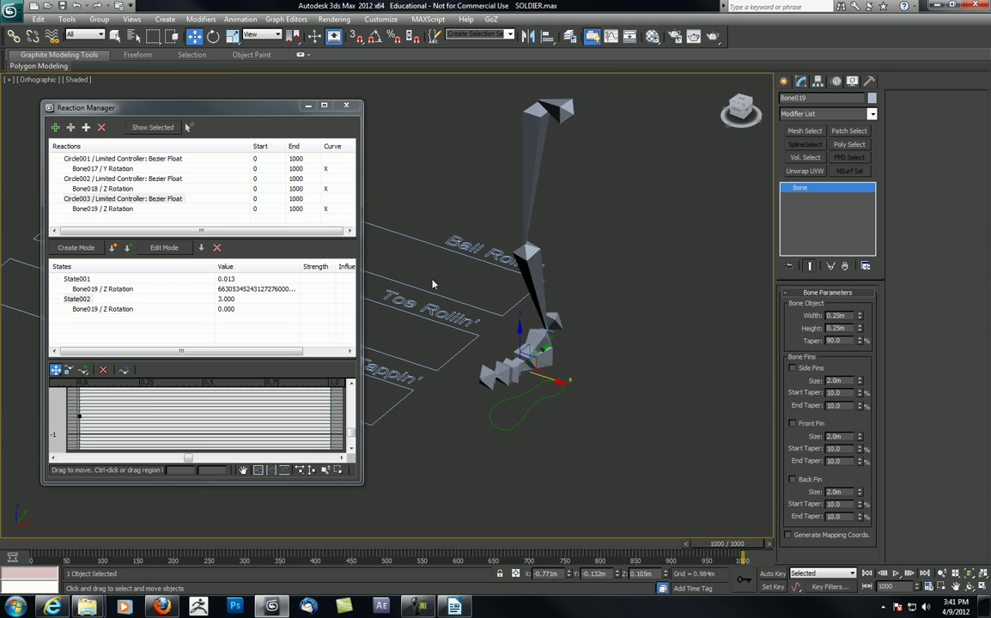
middle_click_drag(382, 252, 502, 232)
left_click(466, 235)
left_click_drag(468, 236, 521, 253)
scroll(556, 238, "down", 2)
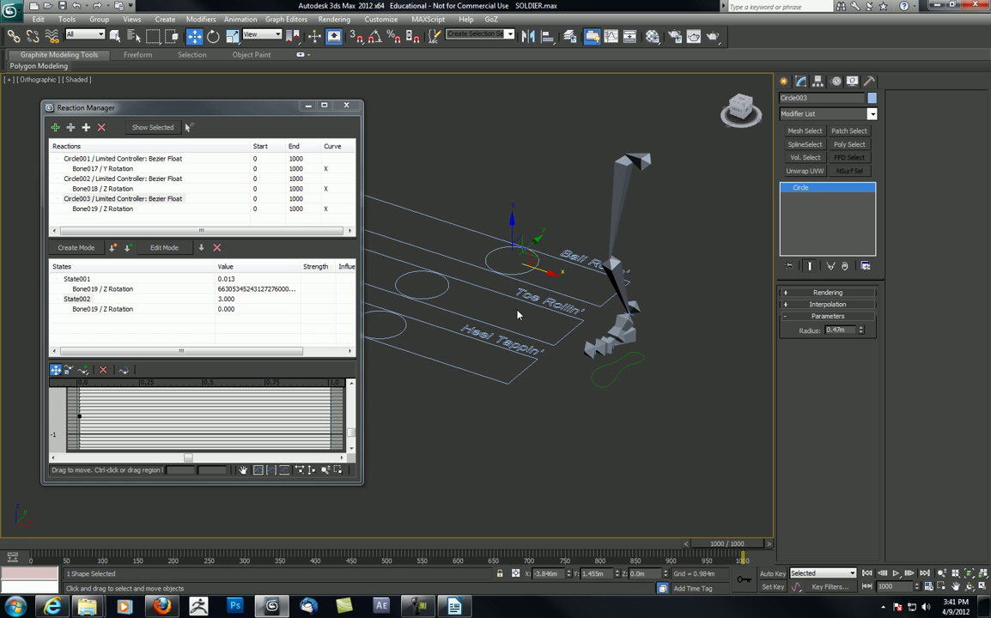
middle_click_drag(469, 261, 488, 246)
left_click_drag(561, 258, 324, 278)
key("ctrl+z")
middle_click_drag(426, 226, 498, 237)
scroll(458, 217, "down", 2)
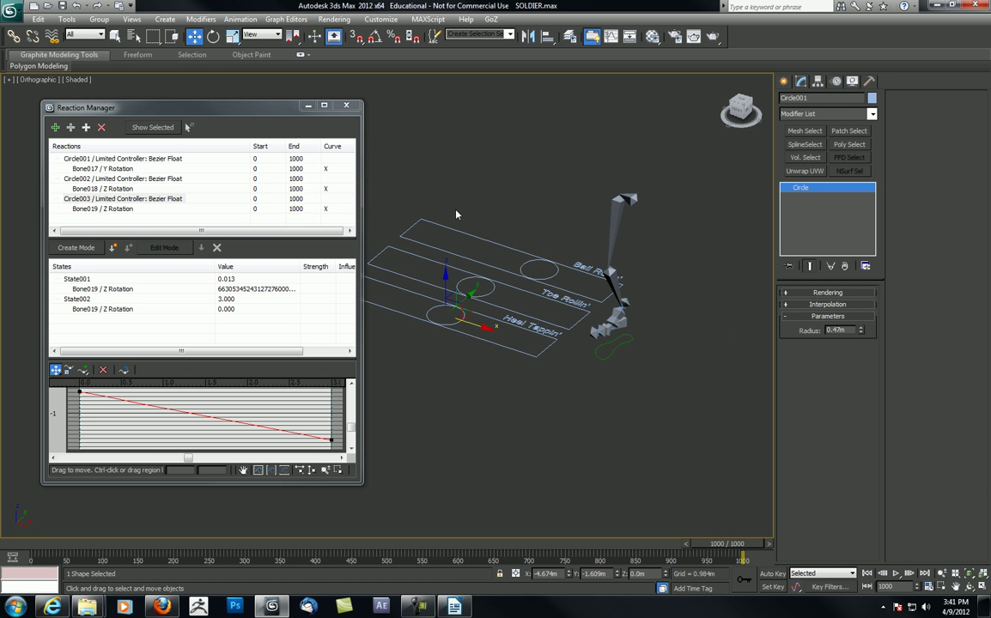
Minimize the Reaction Manager and unhide the Geo layer containing the soldier mesh
left_click_drag(268, 109, 230, 106)
left_click(307, 103)
middle_click_drag(477, 292, 409, 311)
scroll(277, 274, "up", 5)
middle_click_drag(342, 271, 424, 300)
scroll(424, 300, "down", 3)
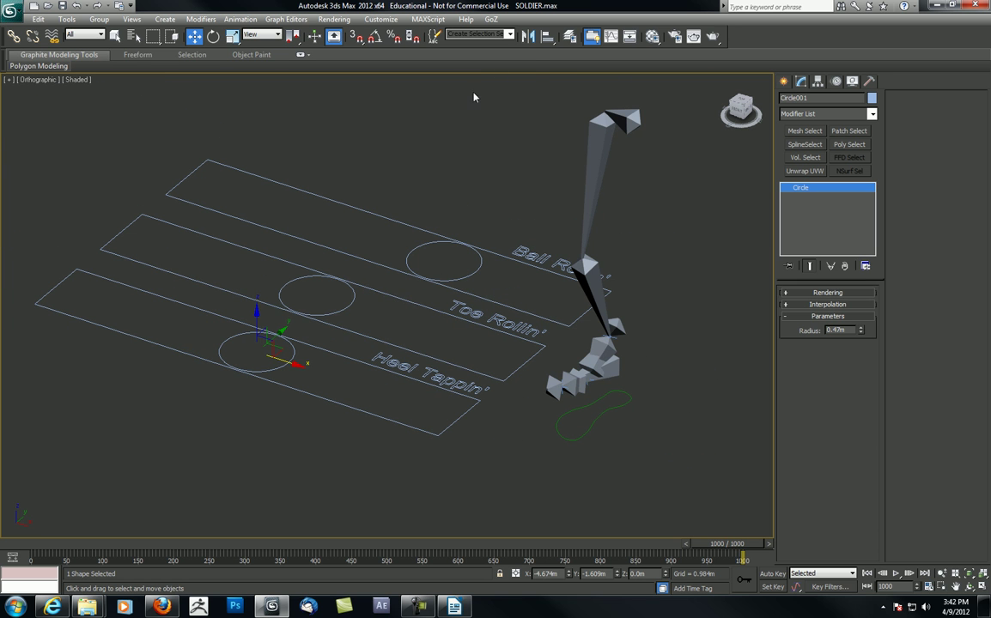
left_click(570, 36)
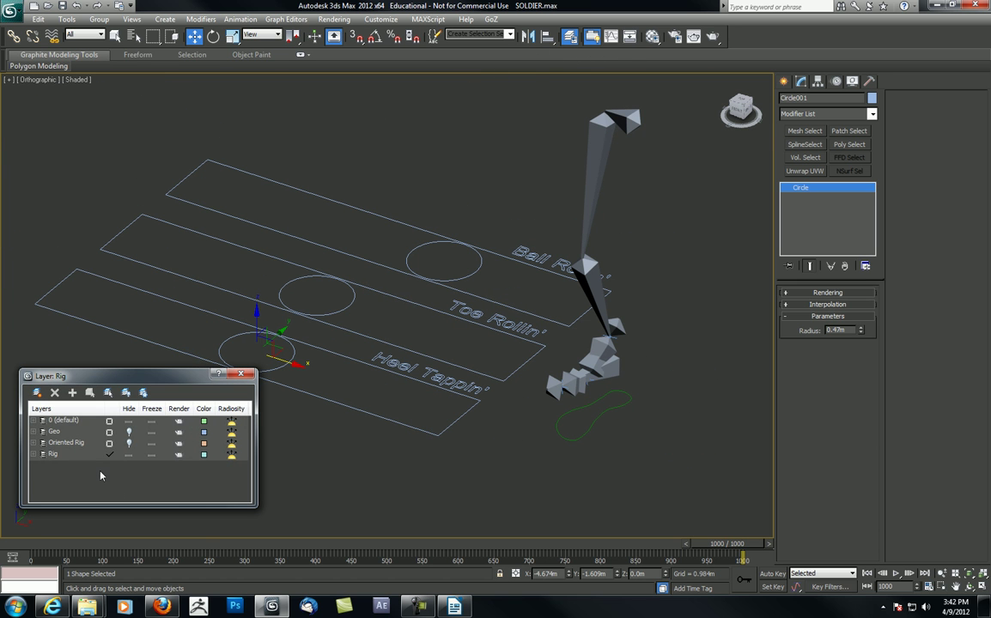
left_click(129, 432)
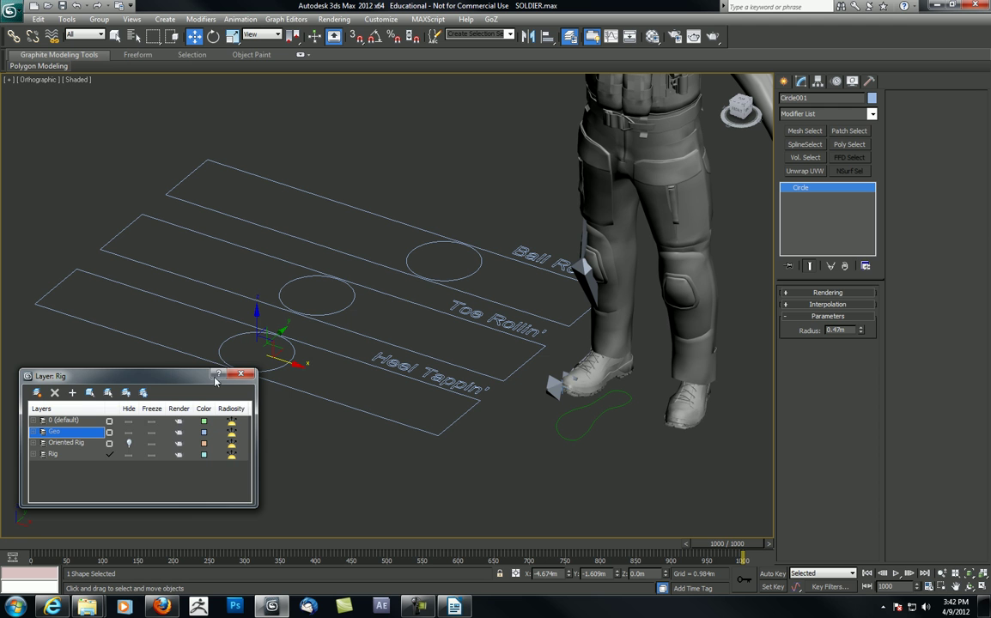
left_click(242, 375)
Apply a Skin modifier to the soldier's pants mesh
middle_click_drag(398, 266, 332, 294)
left_click(533, 284)
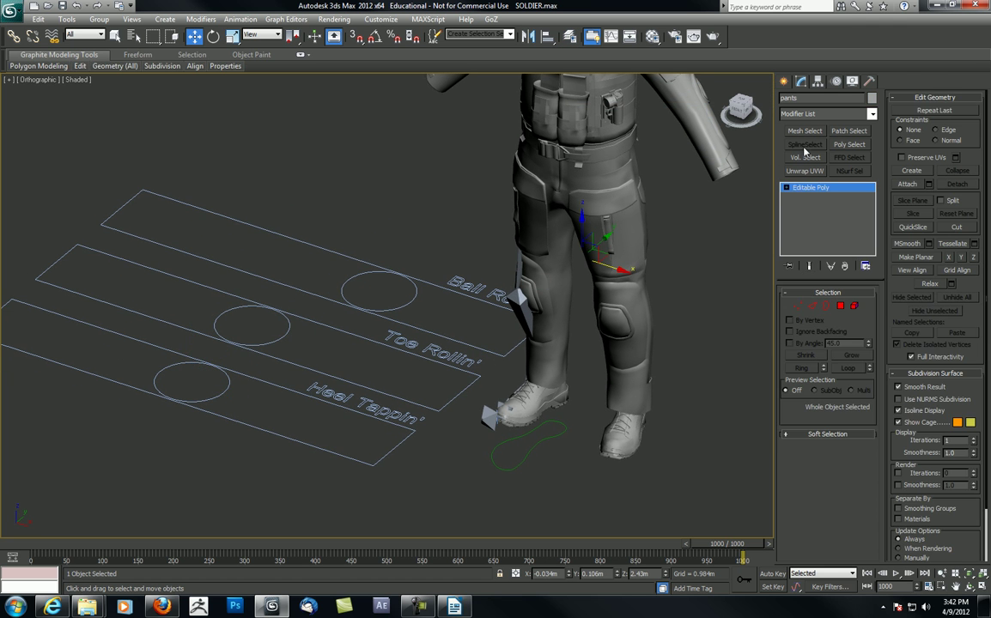
left_click(822, 113)
left_click_drag(869, 176, 871, 401)
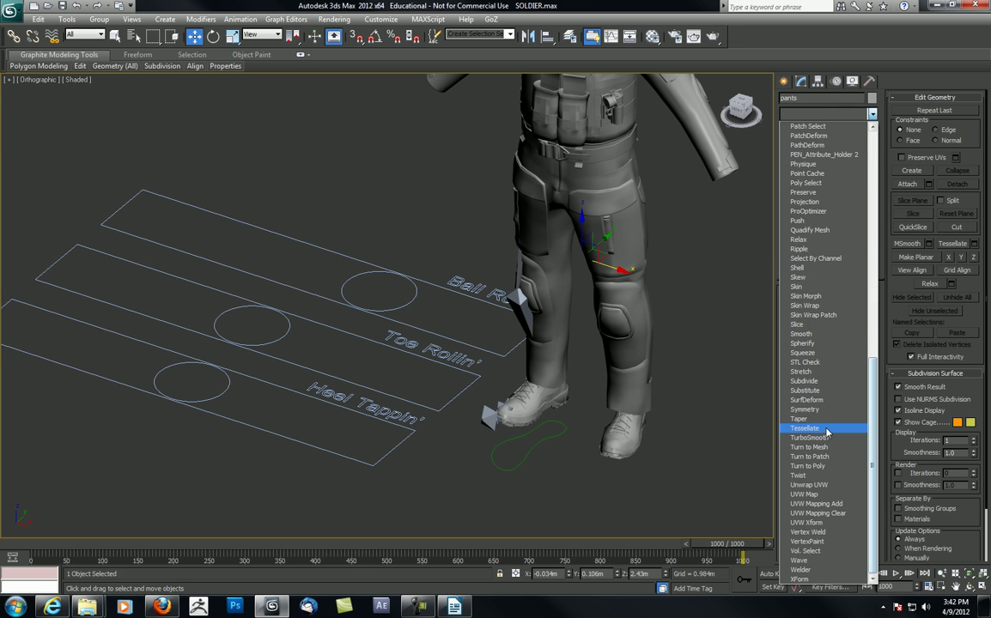
left_click(798, 286)
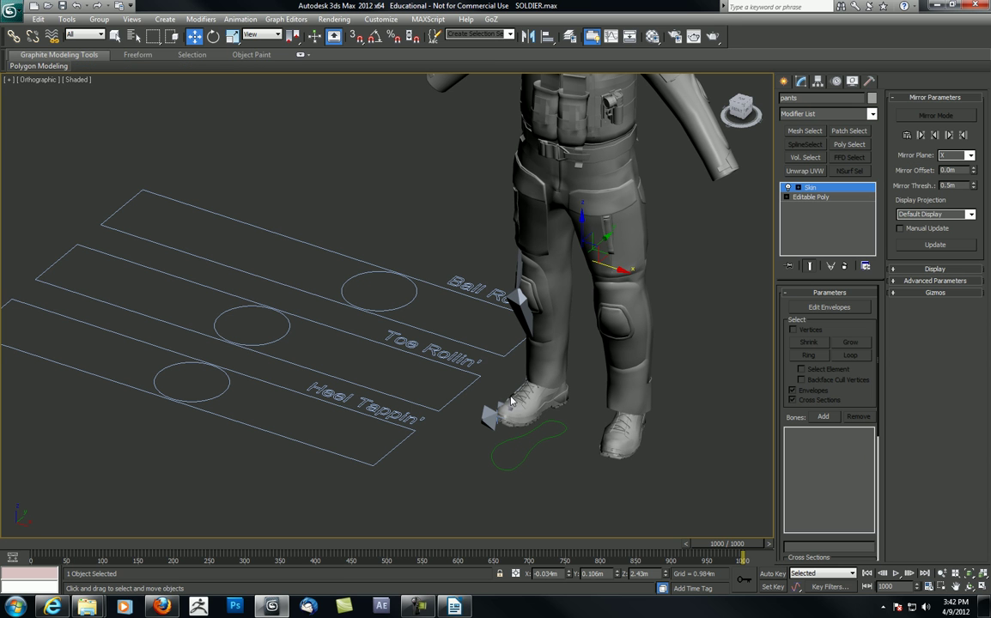
Inspect the pants mesh with edged faces displayed, and return to plain shaded display around the legs and boots
key("F4")
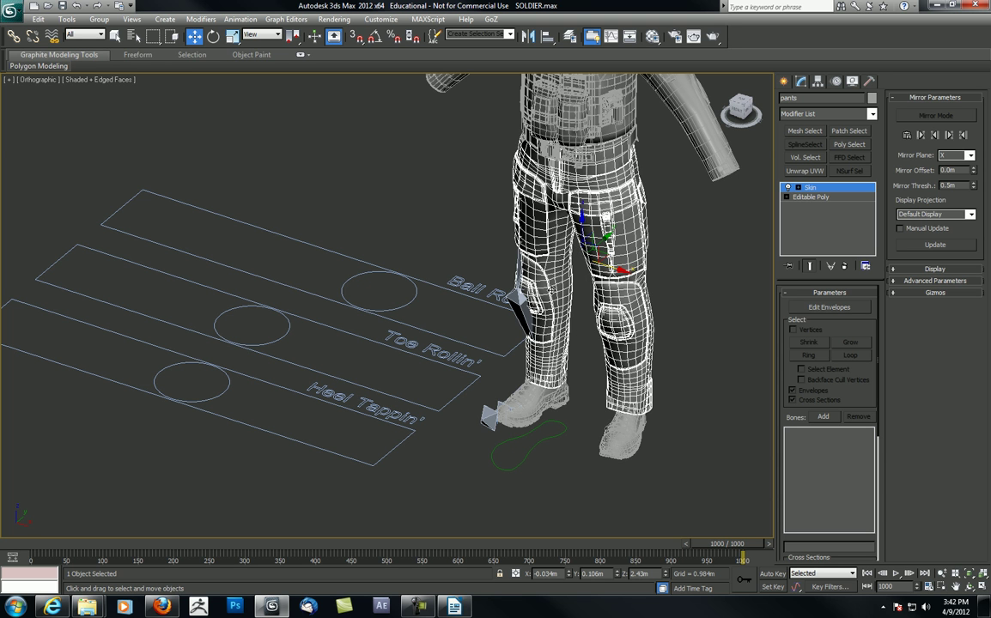
key("F4")
middle_click_drag(494, 223, 460, 243)
scroll(472, 282, "up", 2)
middle_click_drag(472, 283, 541, 225)
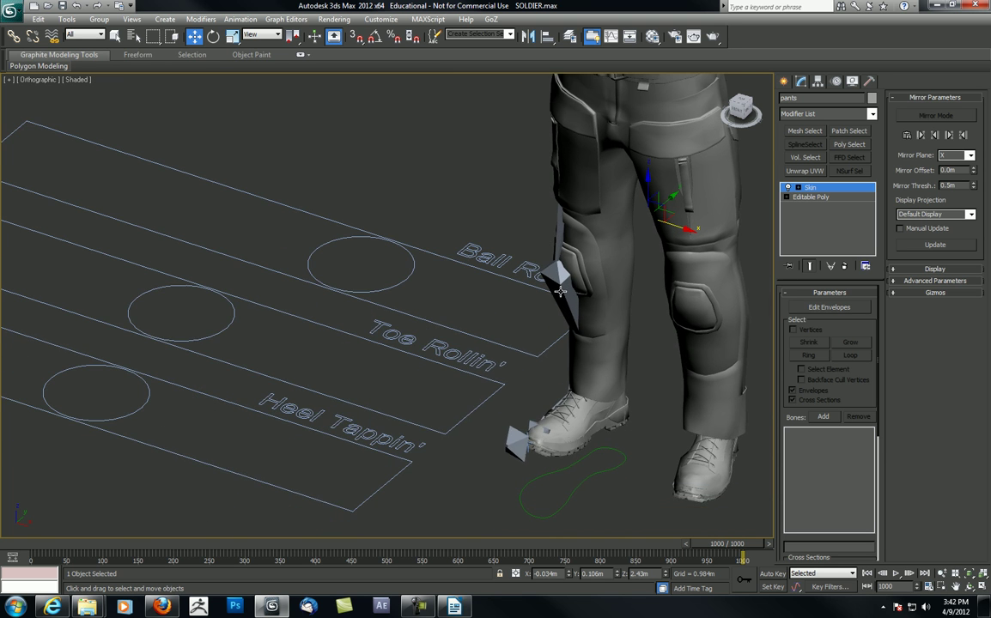
middle_click_drag(578, 286, 611, 254)
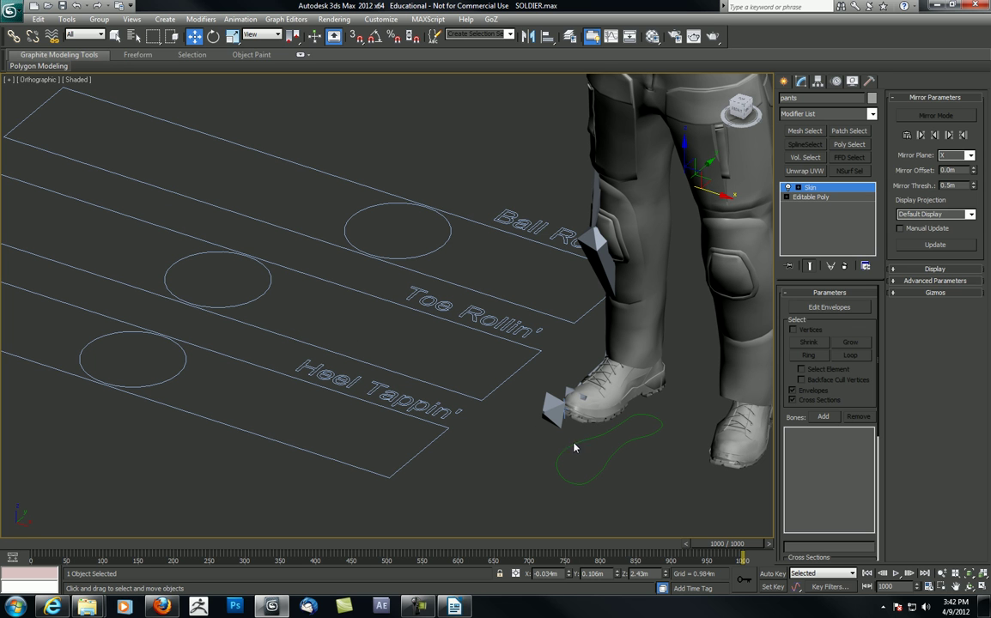
Try sliding the Toe Rollin' circle along its track beside the visible mesh, and cancel the move
left_click(244, 302)
left_click_drag(239, 292, 398, 337)
right_click(397, 337)
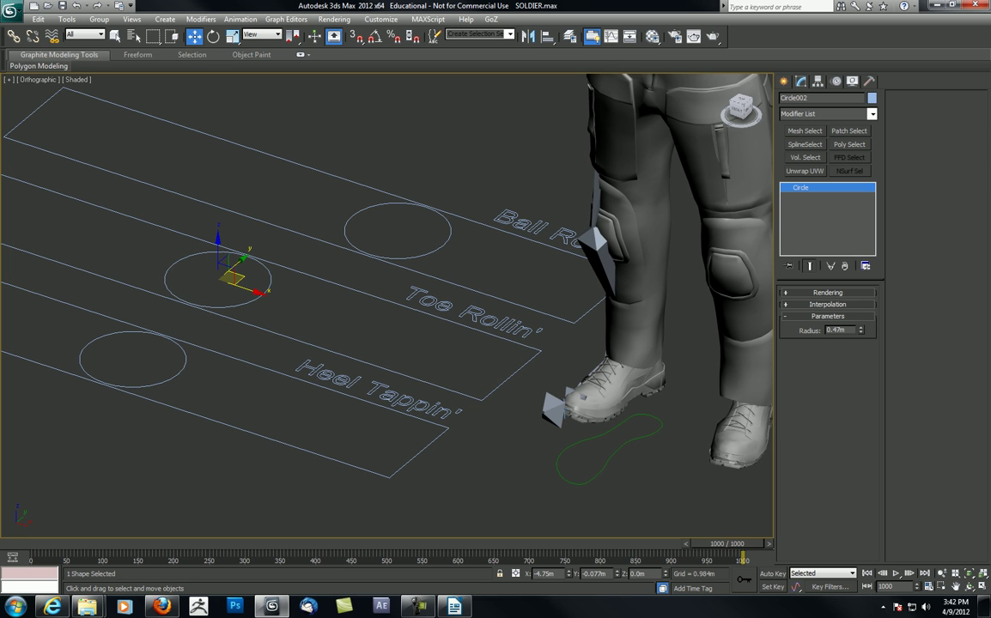